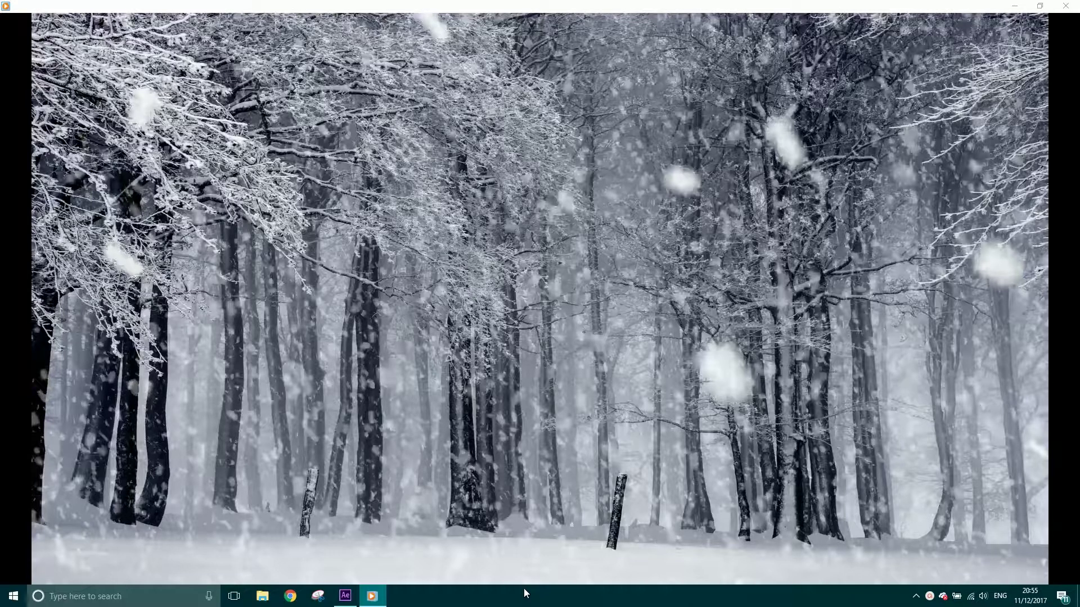
Replay the finished snowscene video in the media player and close it
{"action": "mouse_move", "coordinate": [427, 531]}
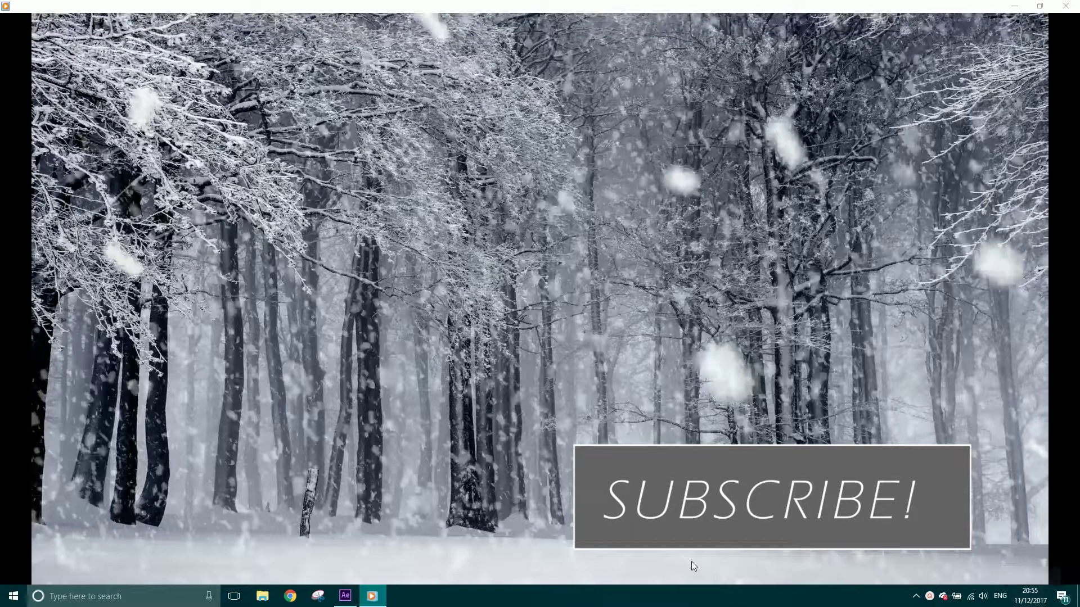
{"action": "mouse_move", "coordinate": [562, 570]}
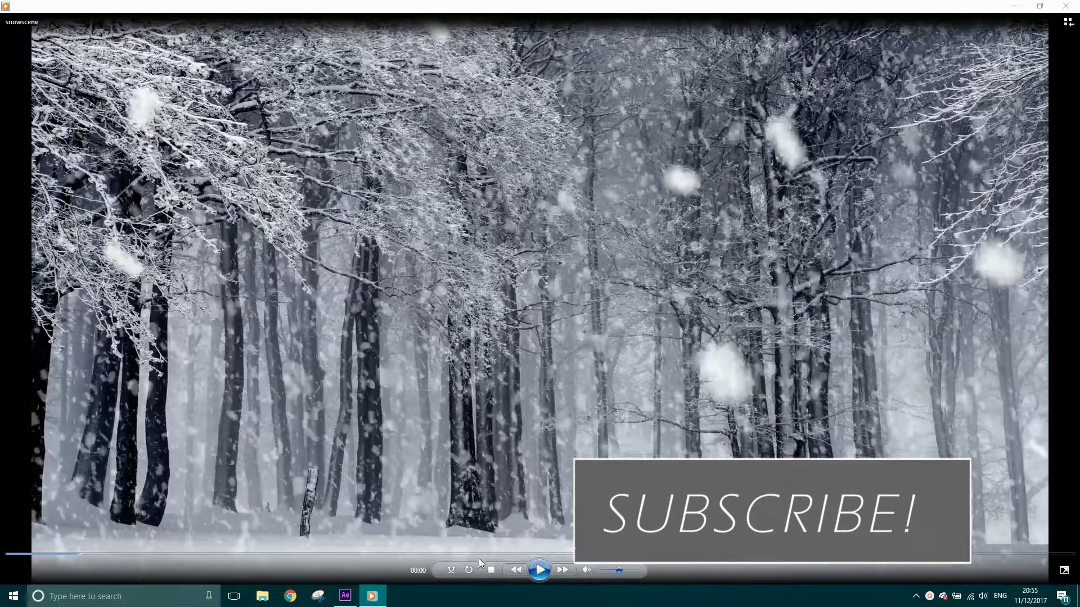
{"action": "left_click", "coordinate": [541, 571]}
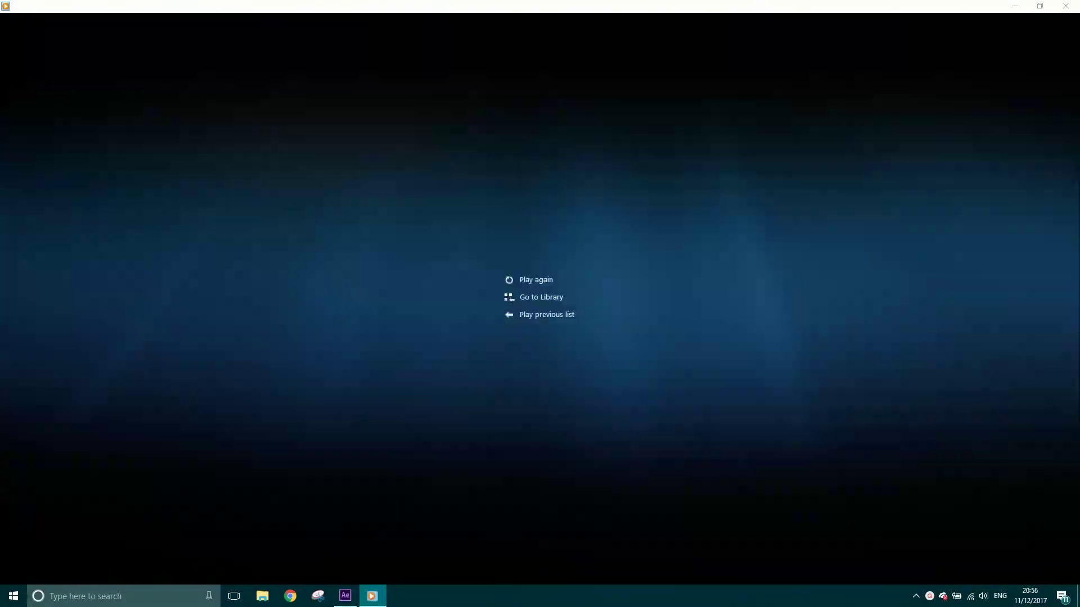
{"action": "left_click", "coordinate": [538, 570]}
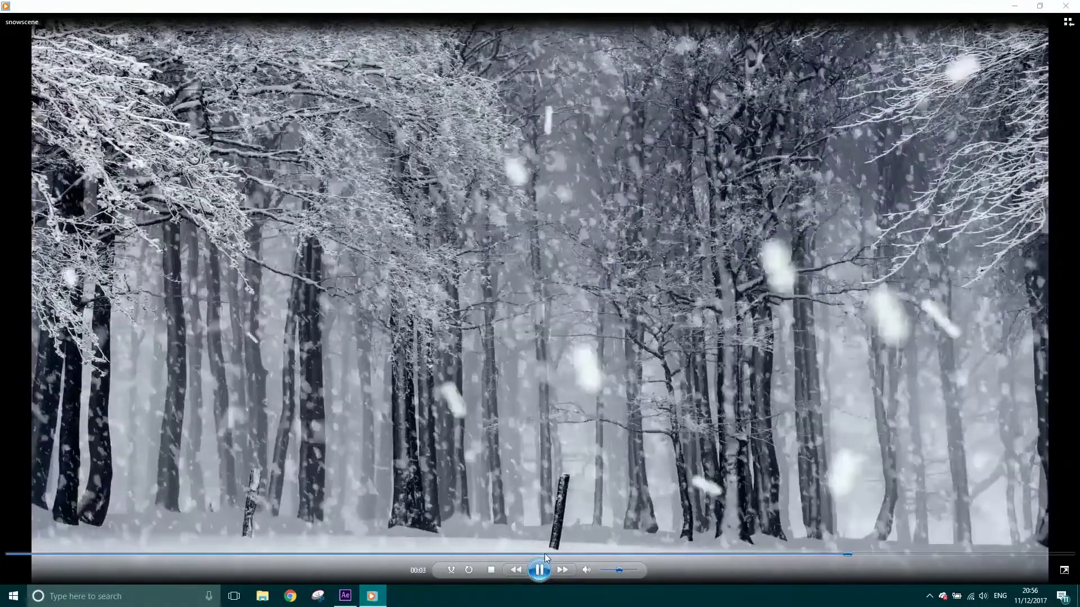
{"action": "left_click", "coordinate": [1065, 5]}
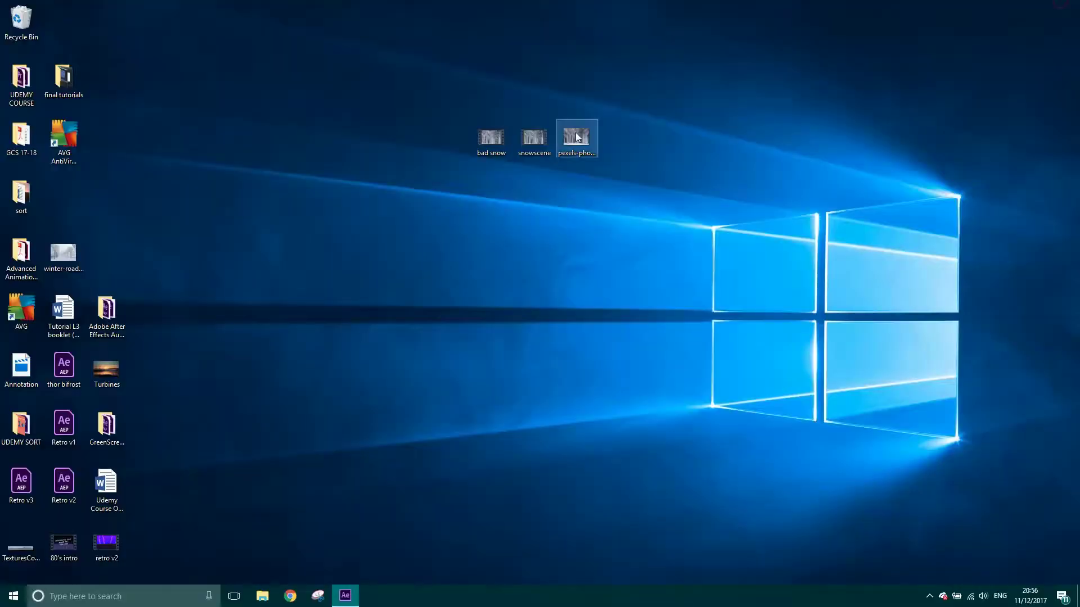
View the bad snow video and the snowscene video from the desktop for comparison, closing each one
{"action": "double_click", "coordinate": [501, 138]}
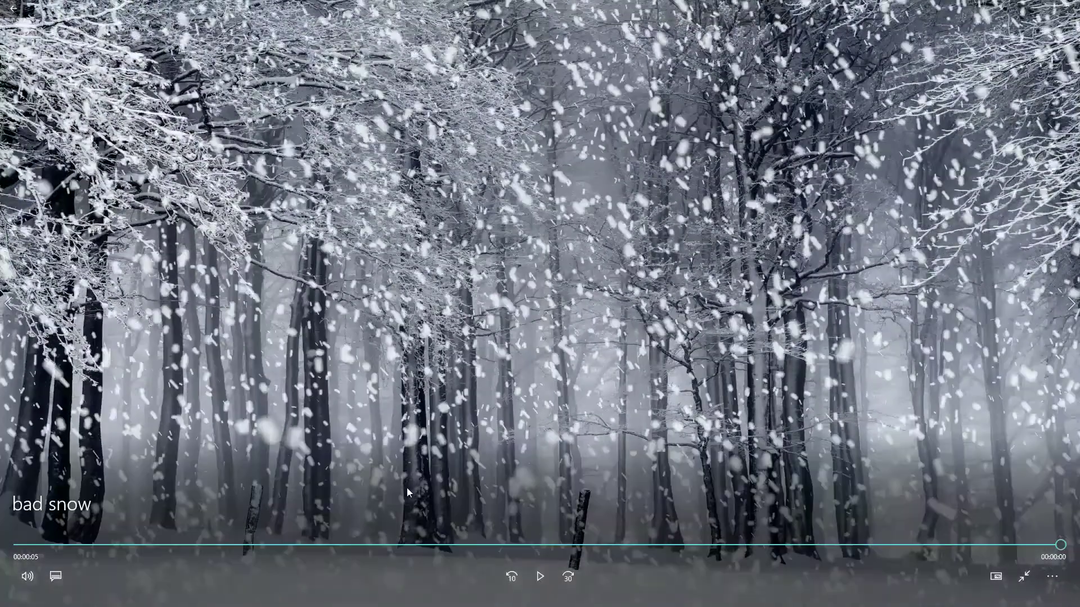
{"action": "left_click", "coordinate": [540, 574]}
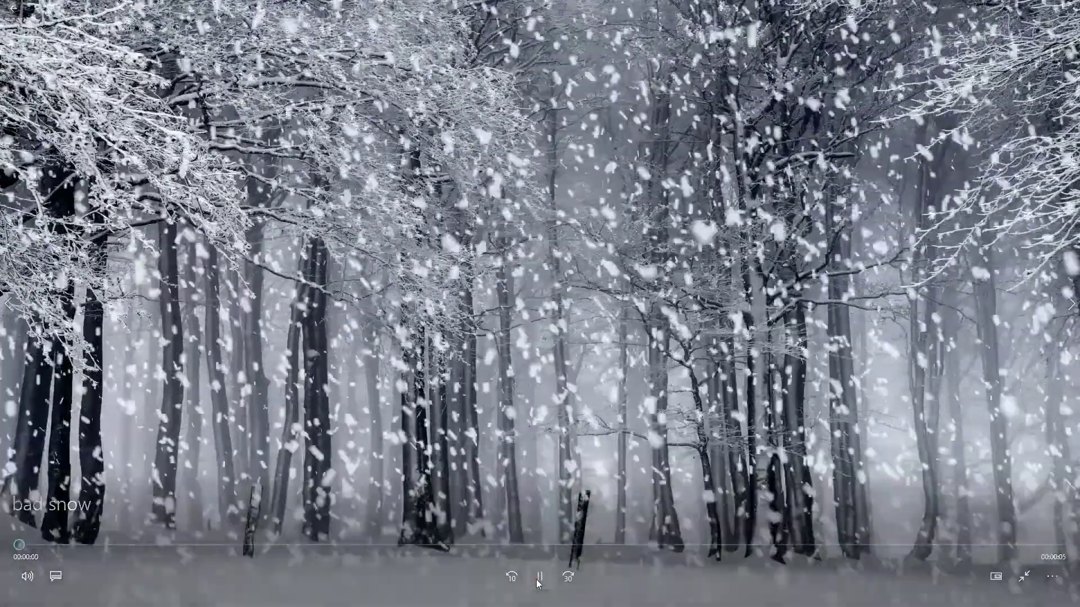
{"action": "left_click", "coordinate": [537, 578]}
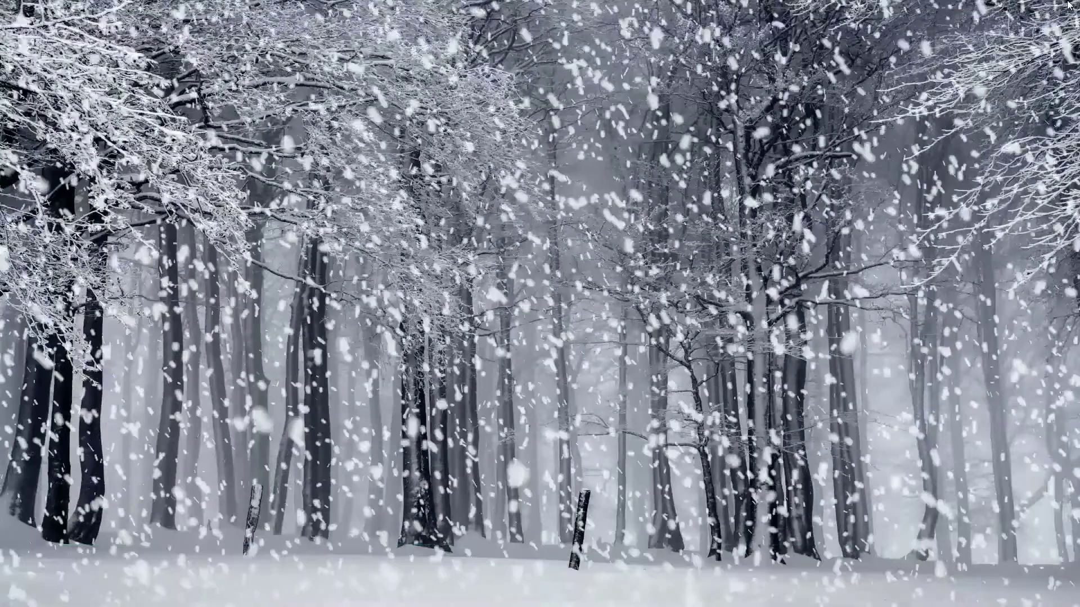
{"action": "left_click", "coordinate": [1023, 577]}
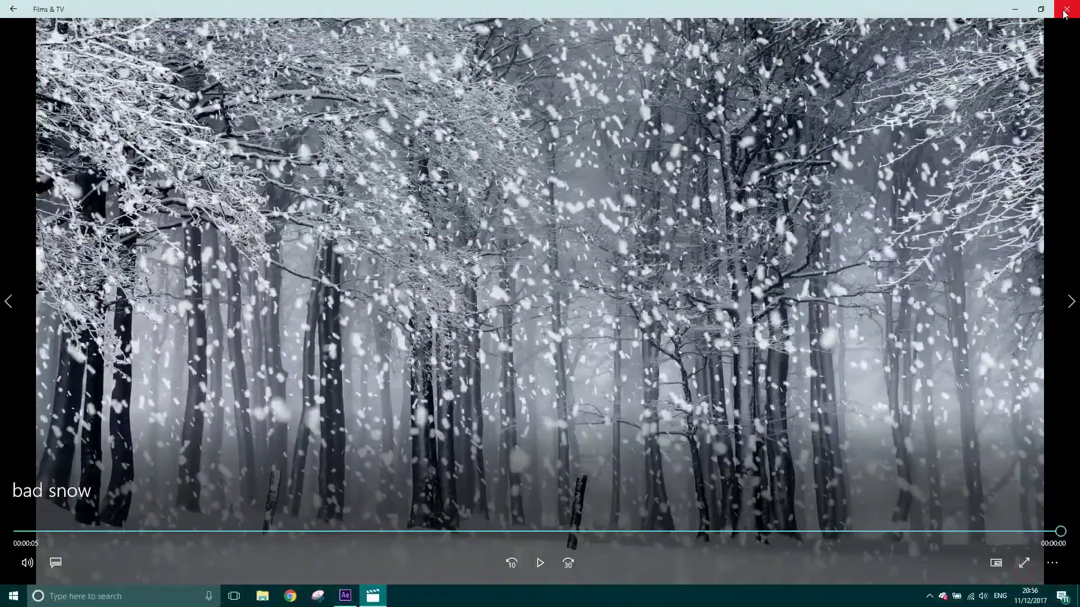
{"action": "left_click", "coordinate": [1067, 9]}
{"action": "double_click", "coordinate": [530, 140]}
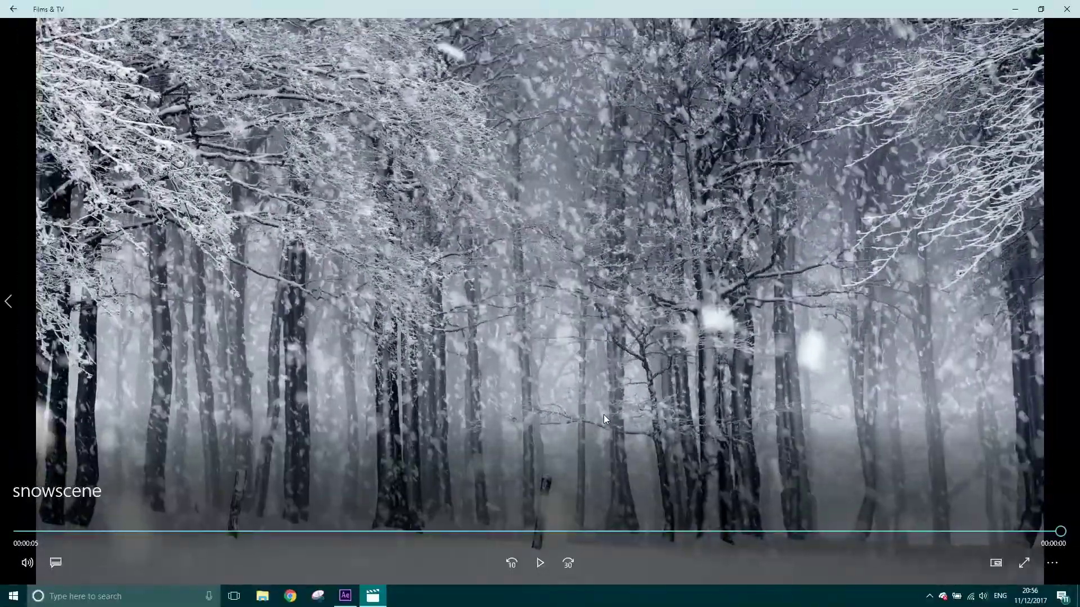
{"action": "left_click", "coordinate": [1066, 9]}
Switch to After Effects, preview Comp 1, and minimise the window to reveal the source photo on the desktop
{"action": "left_click", "coordinate": [345, 596]}
{"action": "key", "text": "space"}
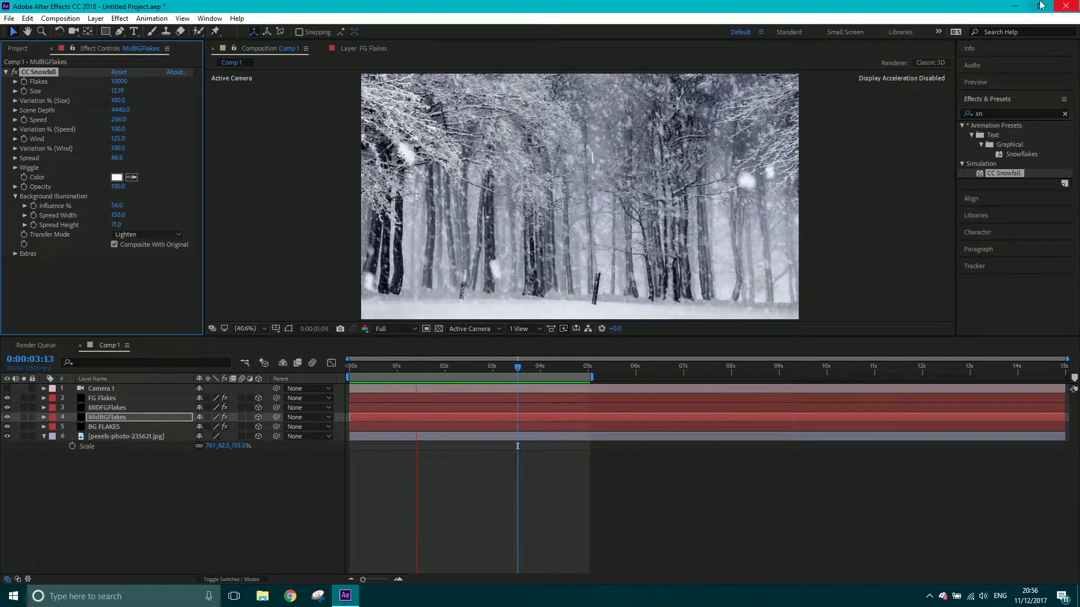
{"action": "left_click", "coordinate": [1014, 6]}
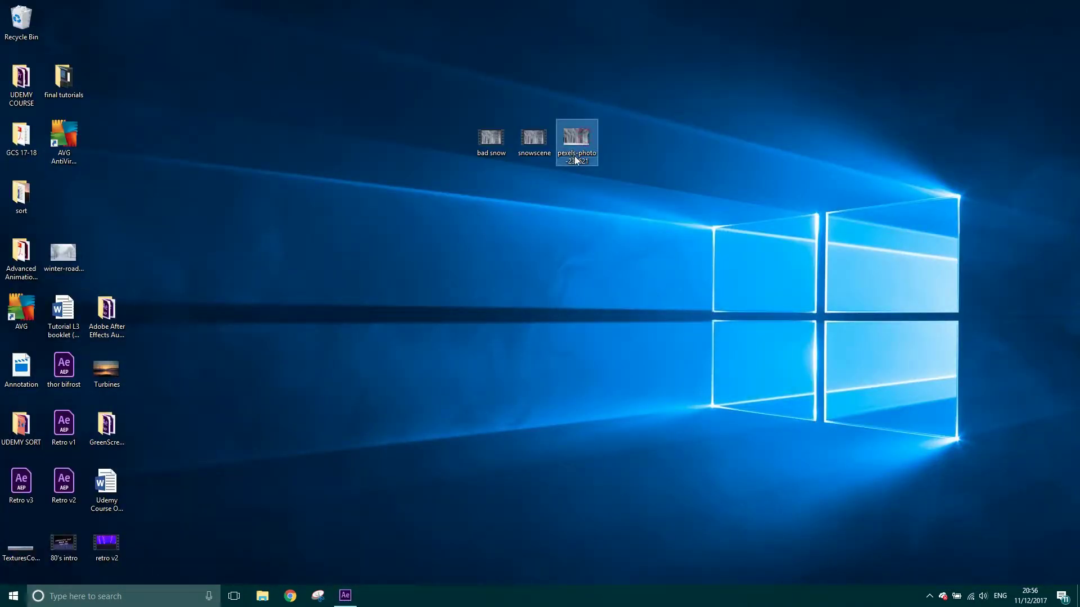
{"action": "mouse_move", "coordinate": [575, 160]}
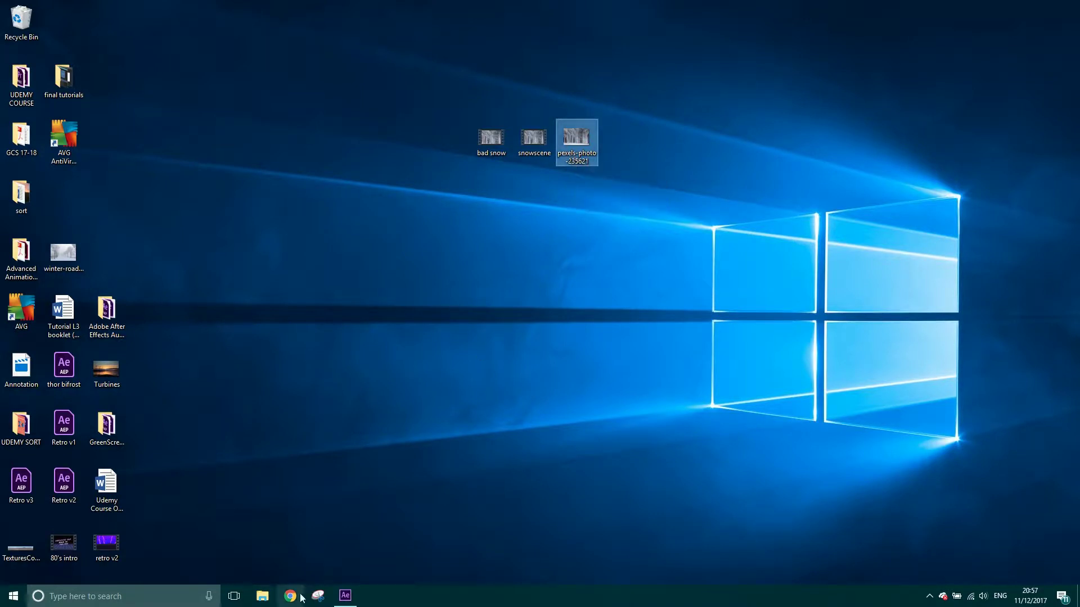
Return to After Effects, hide the pexels-photo-235621.jpg layer in Comp 1, and preview the snow layers at Quarter resolution
{"action": "left_click", "coordinate": [345, 596]}
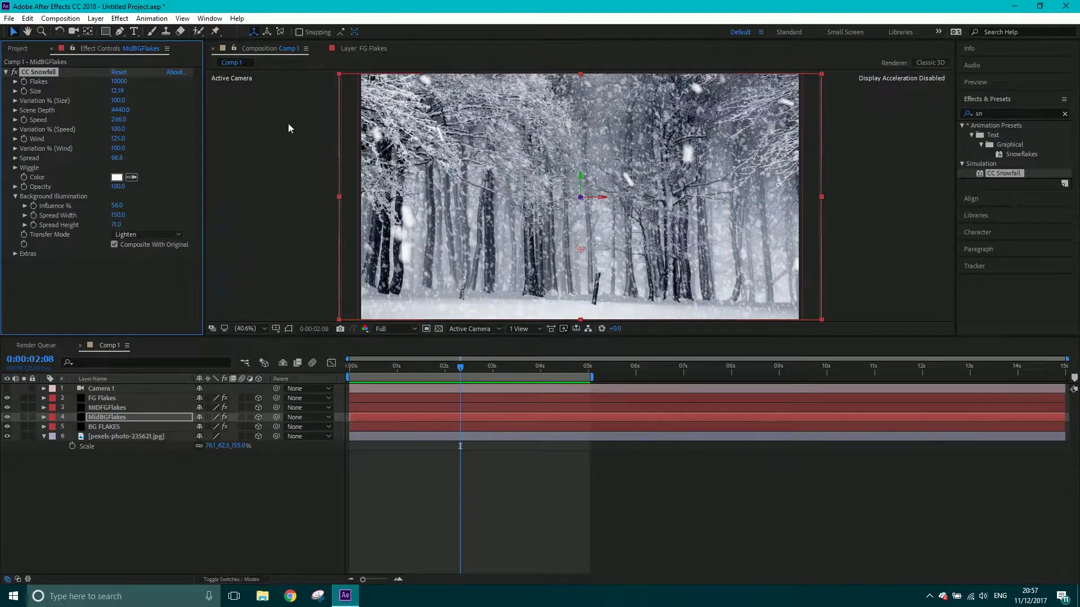
{"action": "left_click", "coordinate": [392, 369]}
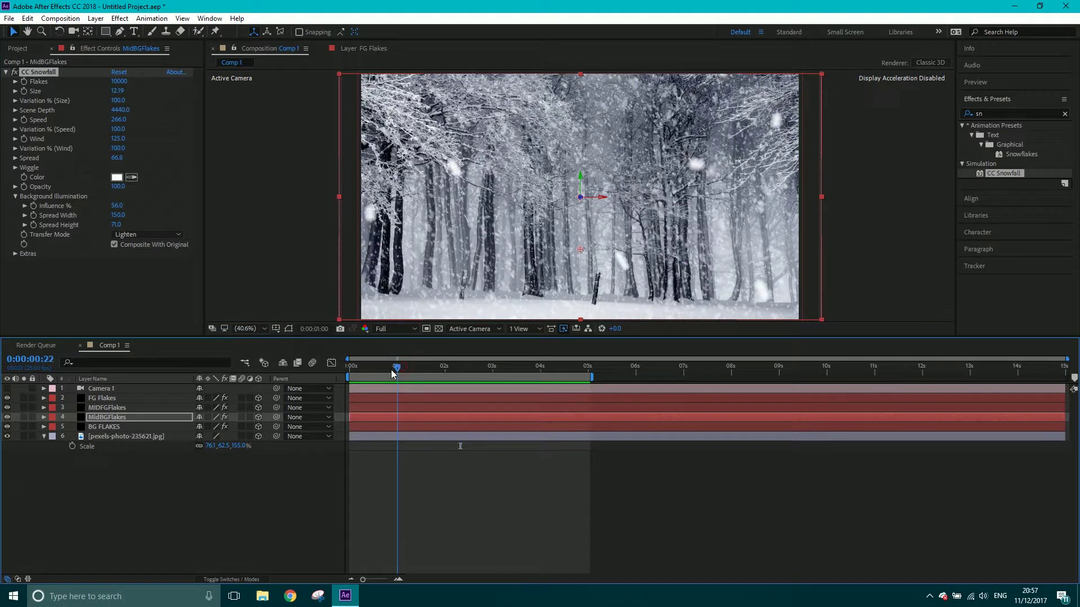
{"action": "left_click", "coordinate": [7, 436]}
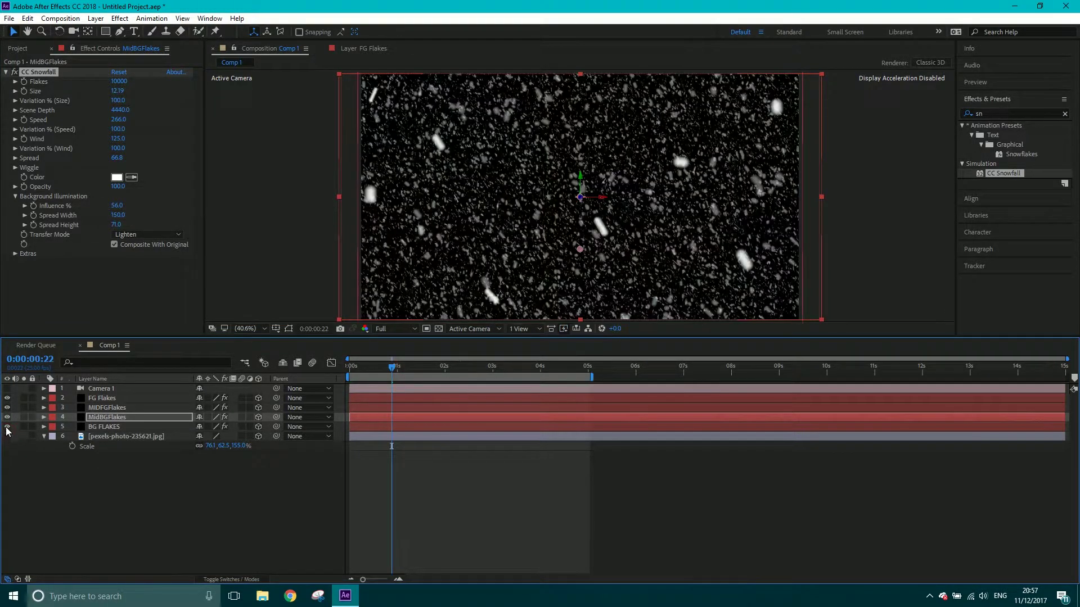
{"action": "key", "text": "space"}
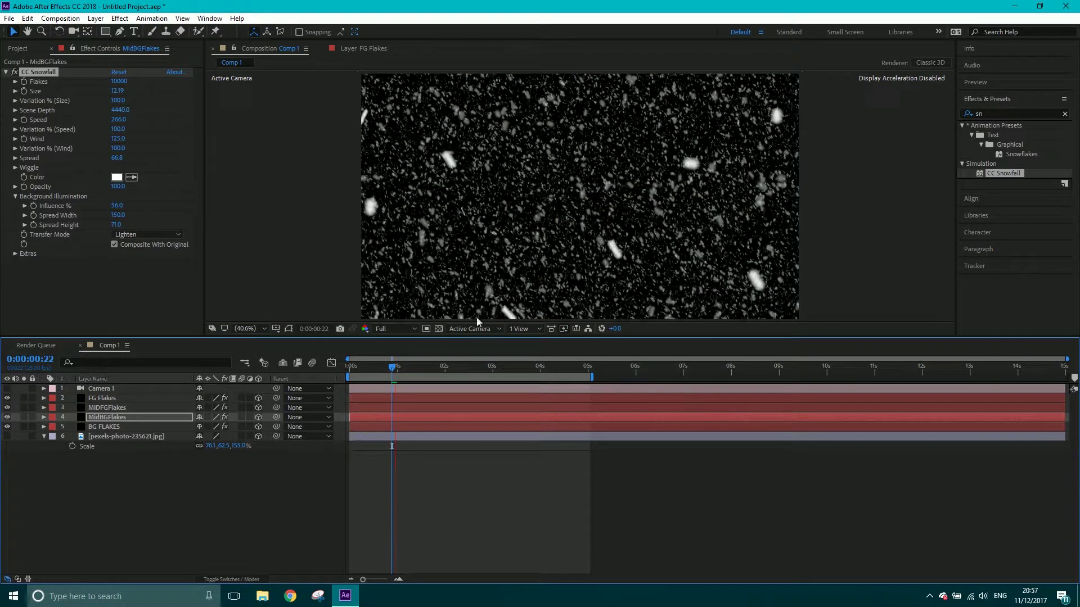
{"action": "left_click", "coordinate": [396, 329]}
{"action": "left_click", "coordinate": [403, 397]}
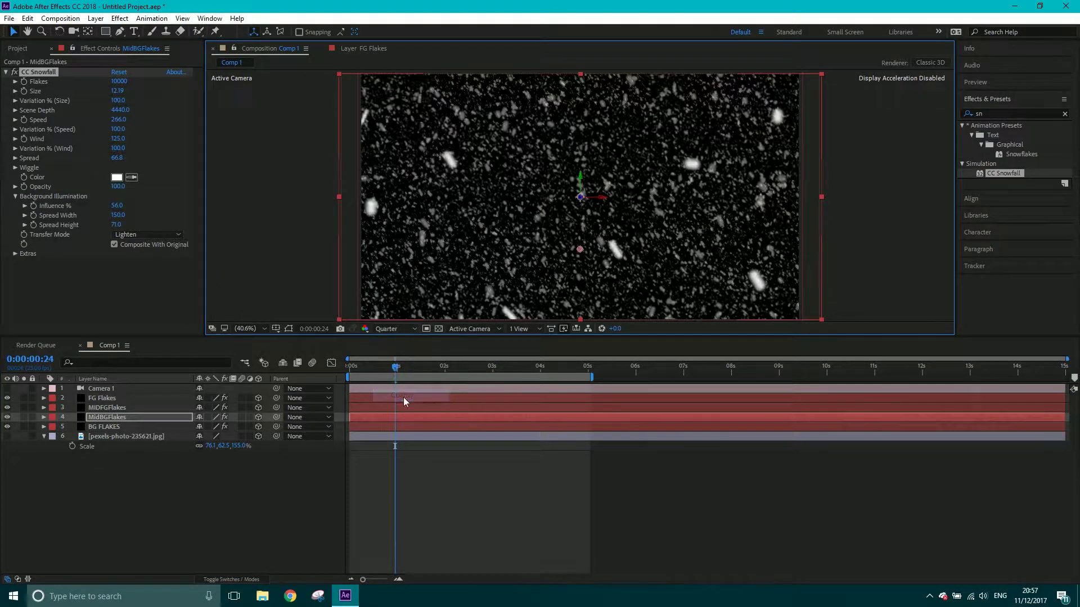
{"action": "key", "text": "space"}
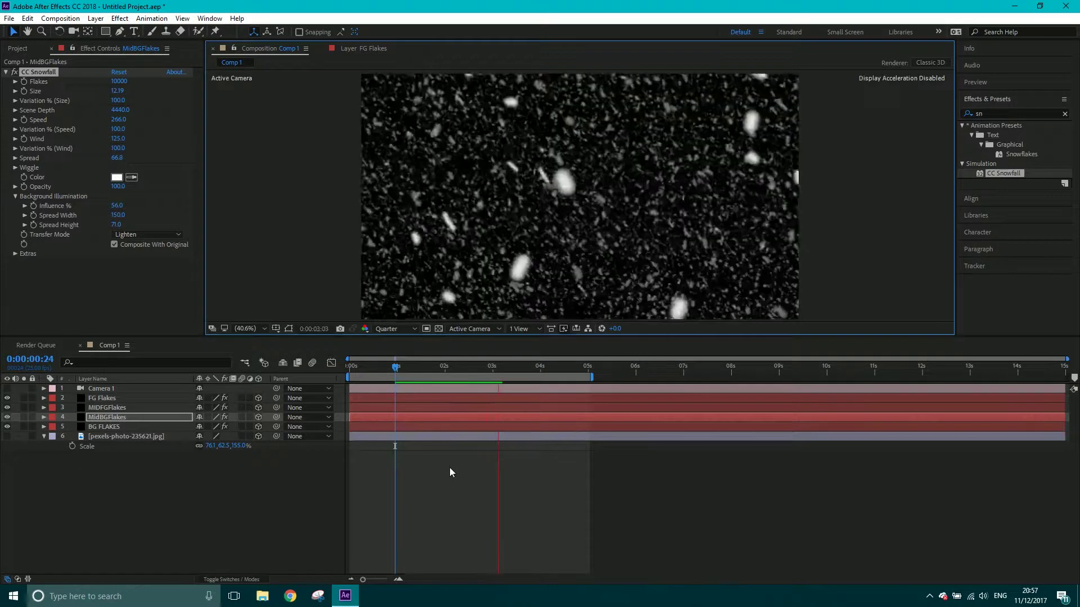
{"action": "key", "text": "space"}
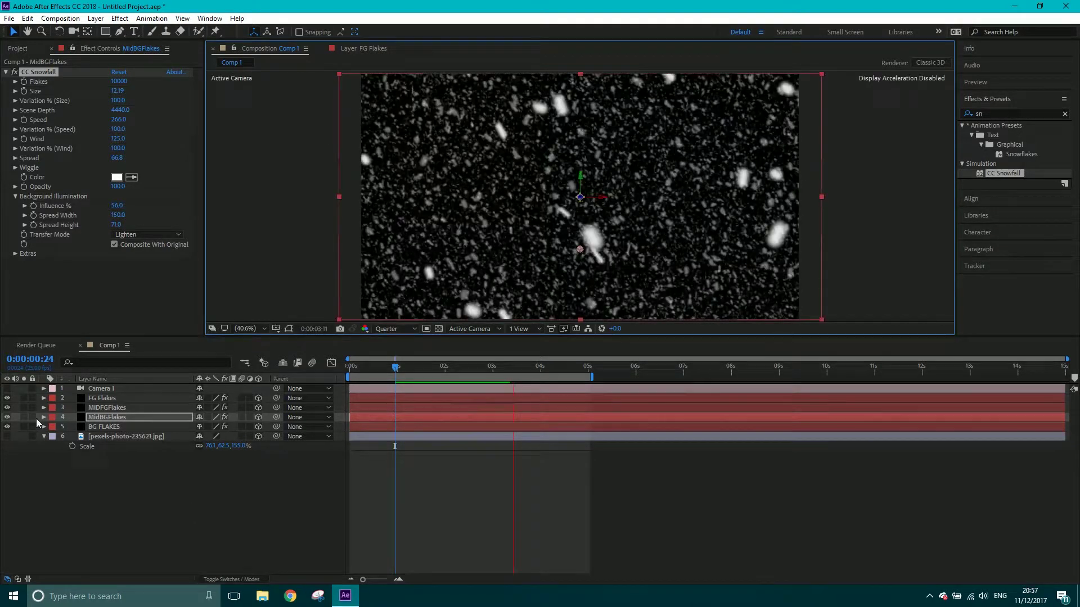
Hide the FG Flakes, MIDFGFlakes and MidBGFlakes layers and preview BG FLAKES on its own
{"action": "left_click", "coordinate": [7, 399]}
{"action": "left_click", "coordinate": [8, 399]}
{"action": "left_click", "coordinate": [7, 399]}
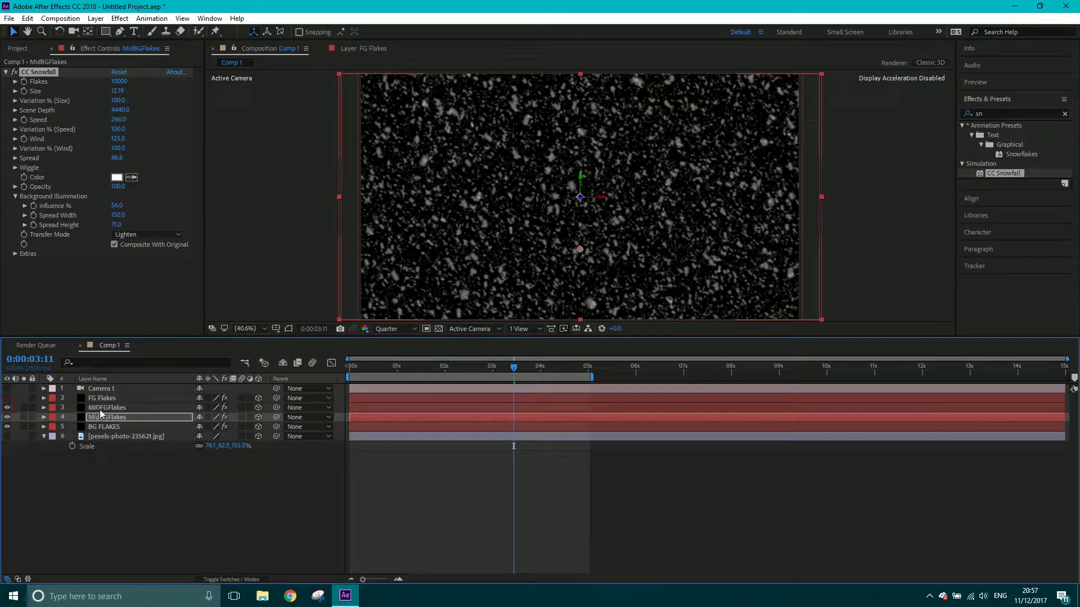
{"action": "left_click", "coordinate": [7, 417]}
{"action": "left_click", "coordinate": [7, 417]}
{"action": "left_click", "coordinate": [7, 417]}
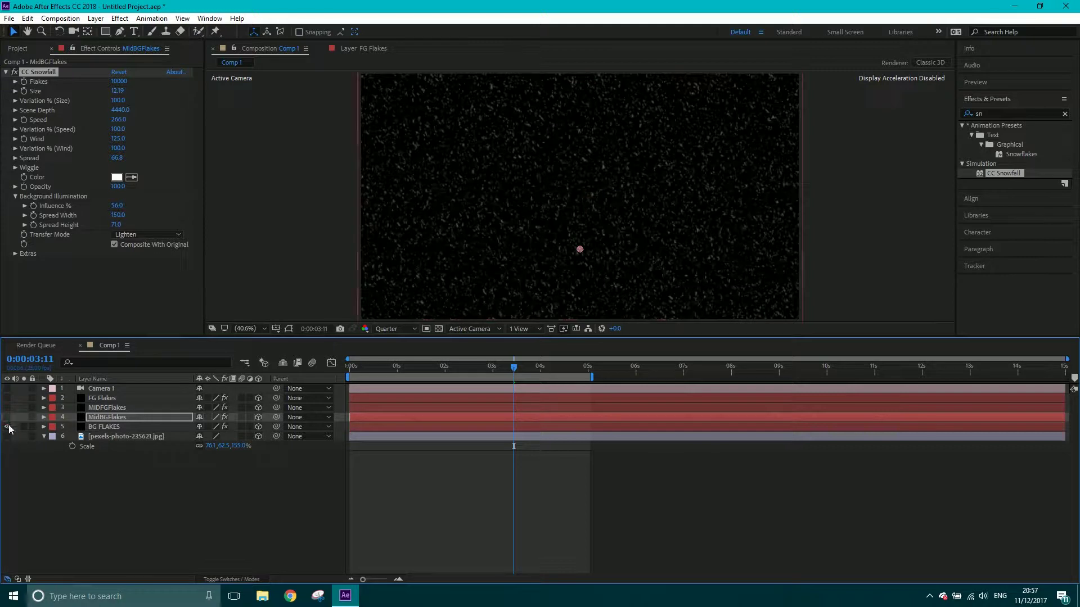
{"action": "key", "text": "space"}
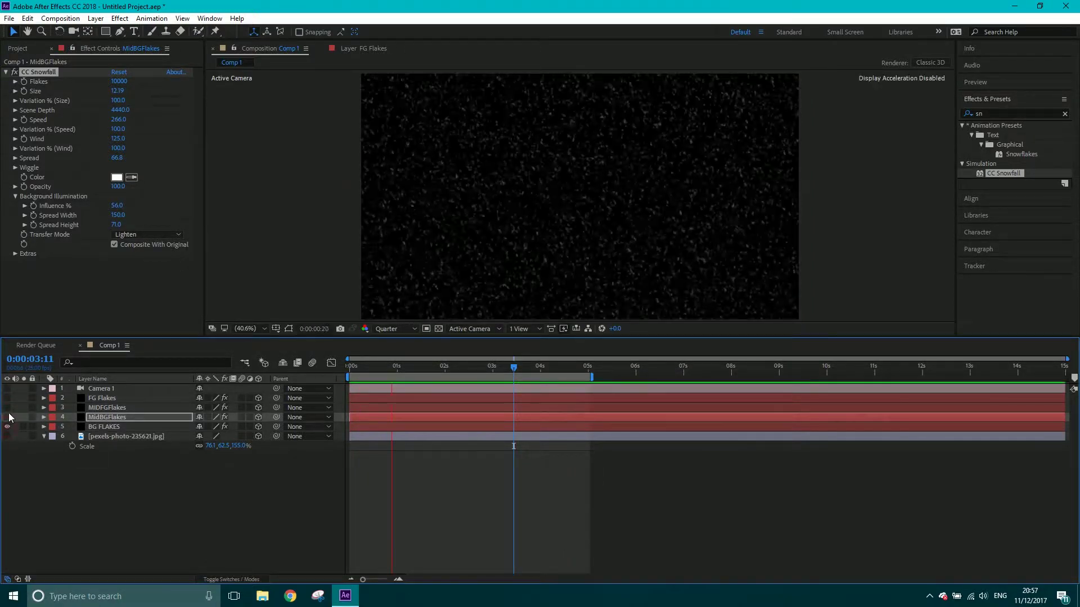
Turn on visibility for MidBGFlakes, MIDFGFlakes, FG Flakes, Camera 1 and the forest photo layer during playback, and stop the preview
{"action": "left_click", "coordinate": [7, 417]}
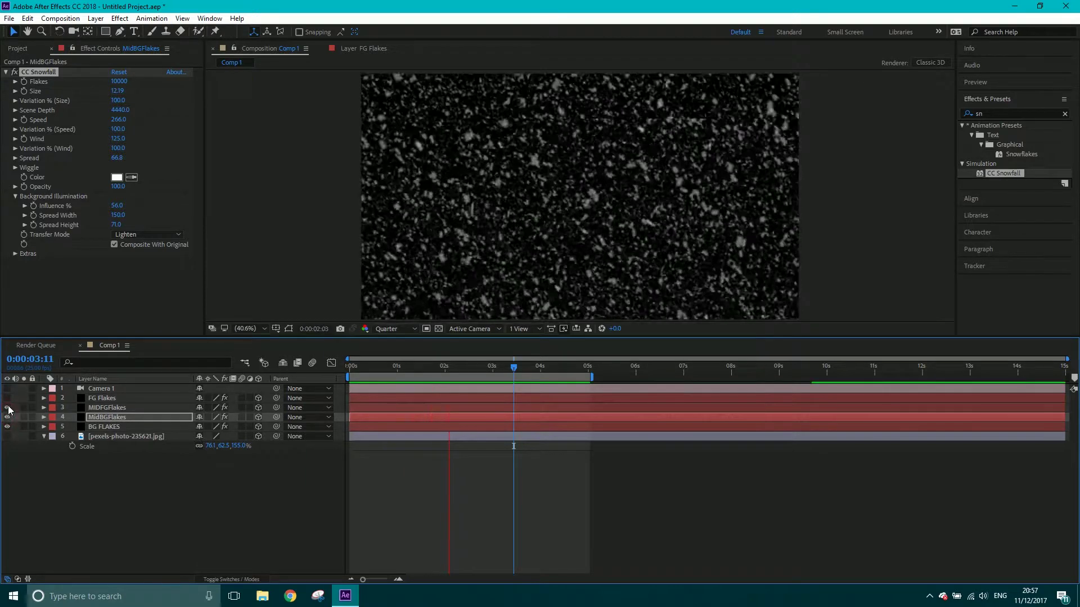
{"action": "left_click", "coordinate": [8, 406]}
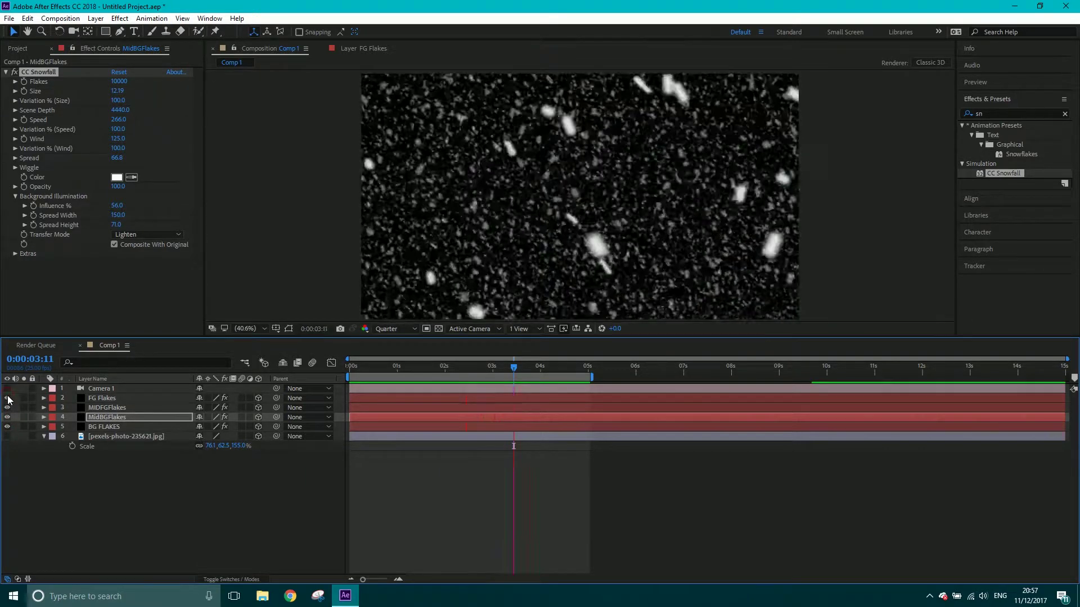
{"action": "left_click", "coordinate": [7, 398]}
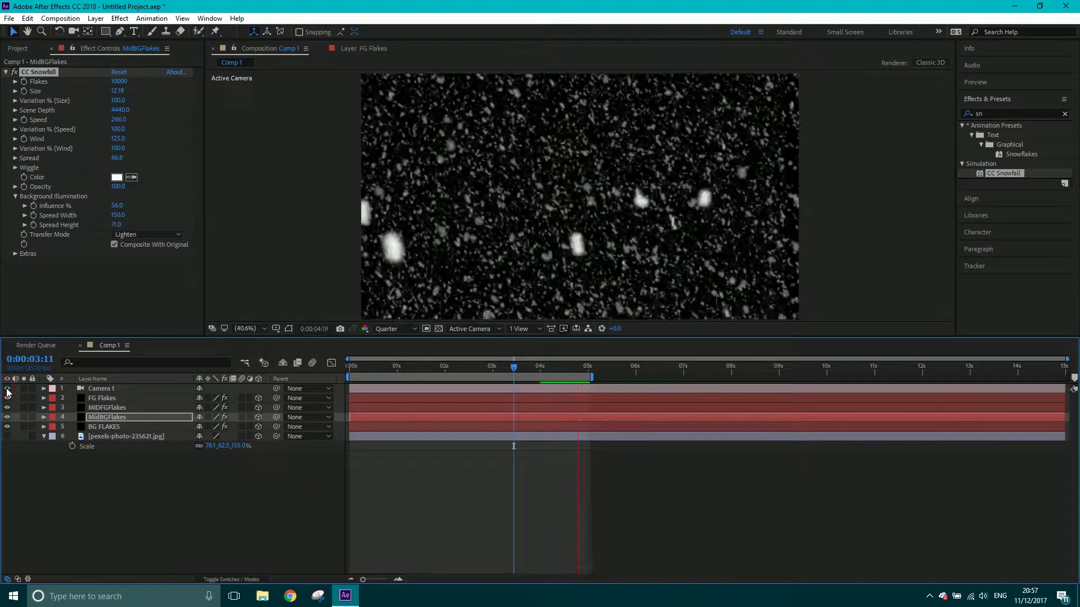
{"action": "left_click", "coordinate": [7, 436]}
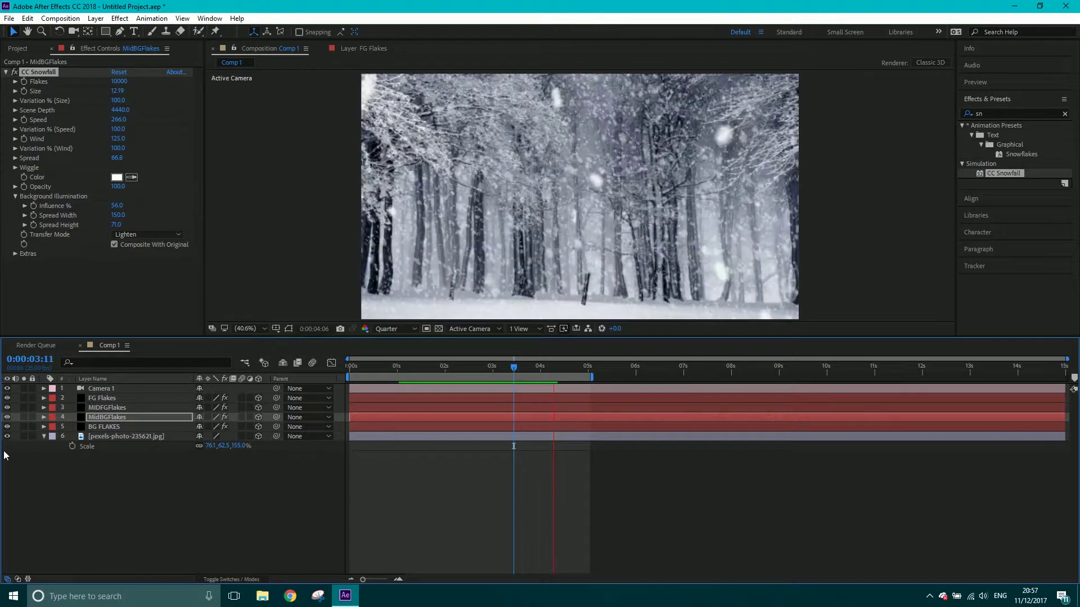
{"action": "key", "text": "space"}
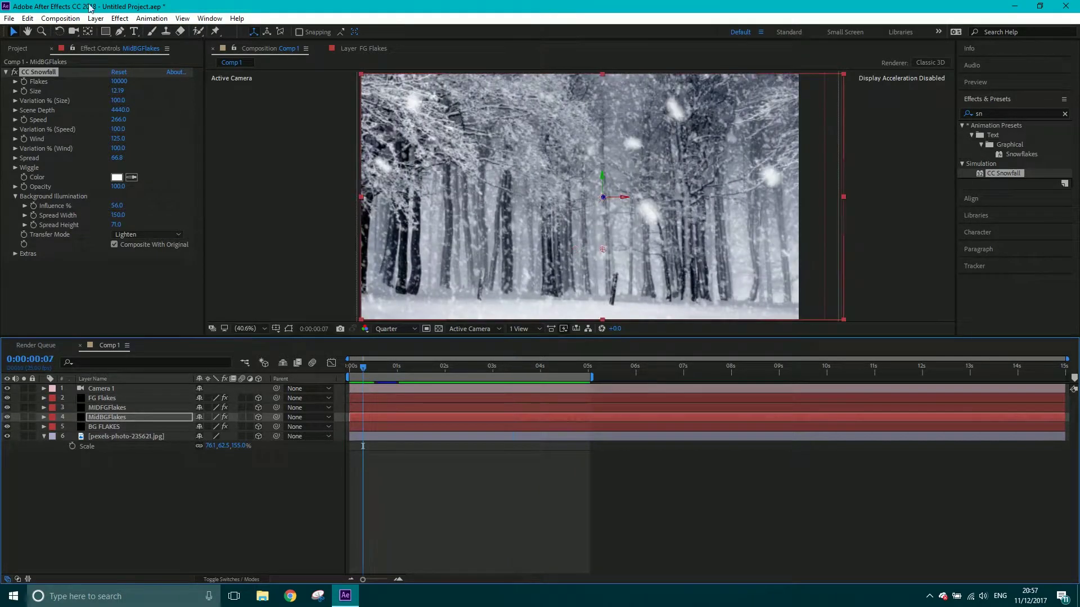
Create a new HDTV 1080 25 composition with a duration of 0:00:05:00
{"action": "left_click", "coordinate": [70, 21]}
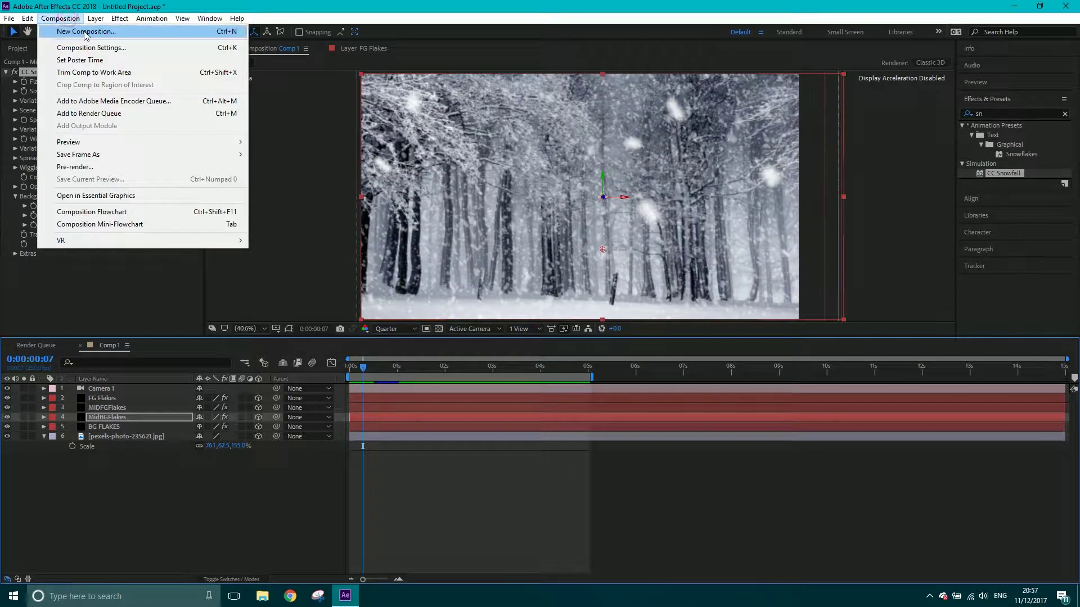
{"action": "left_click", "coordinate": [85, 32]}
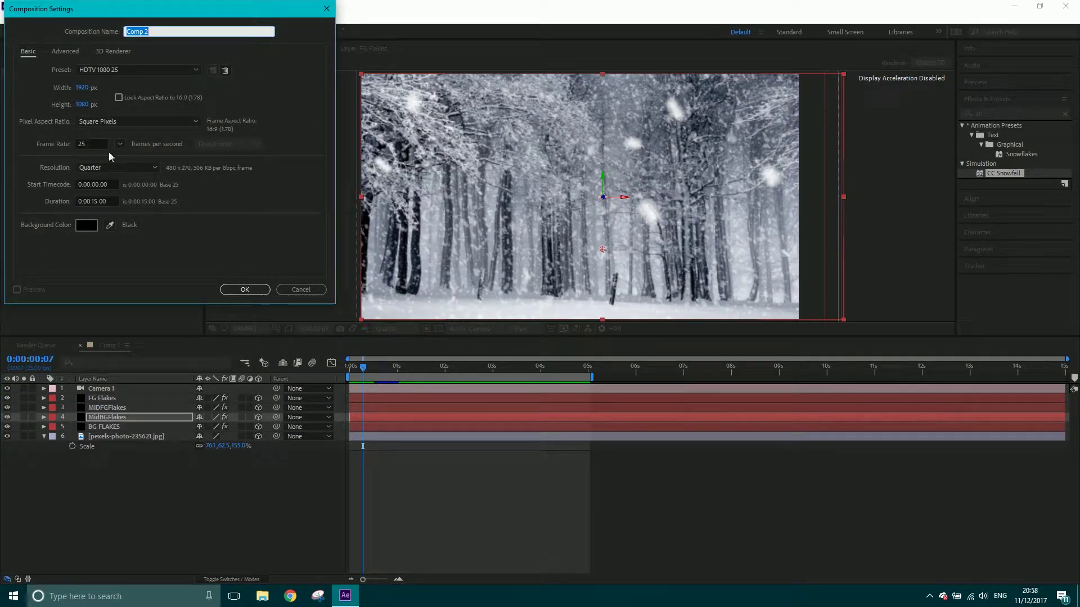
{"action": "left_click", "coordinate": [95, 202]}
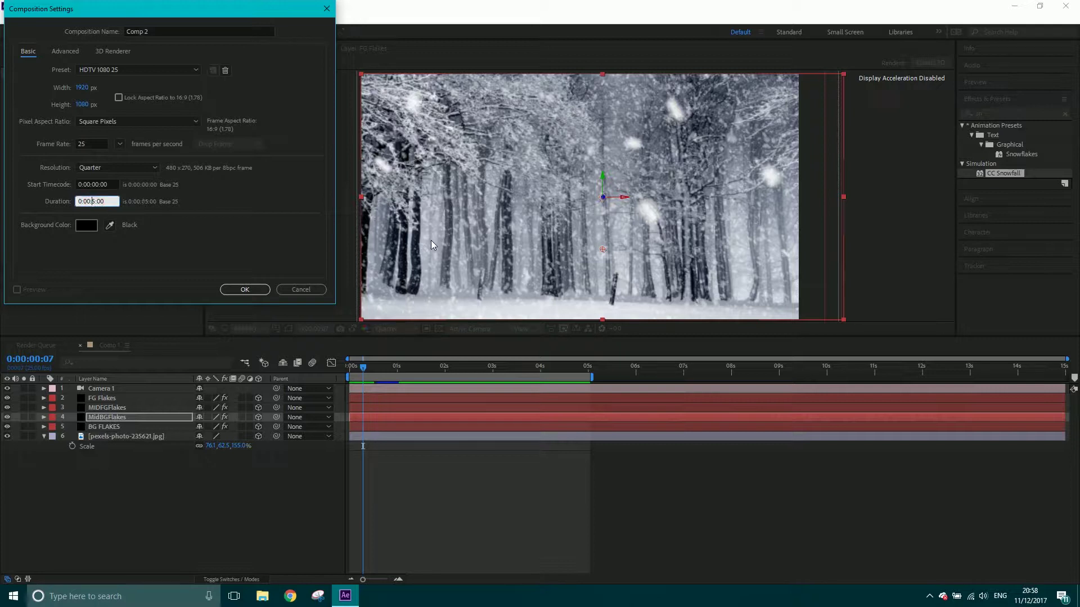
{"action": "type", "text": "0"}
{"action": "left_click", "coordinate": [243, 290]}
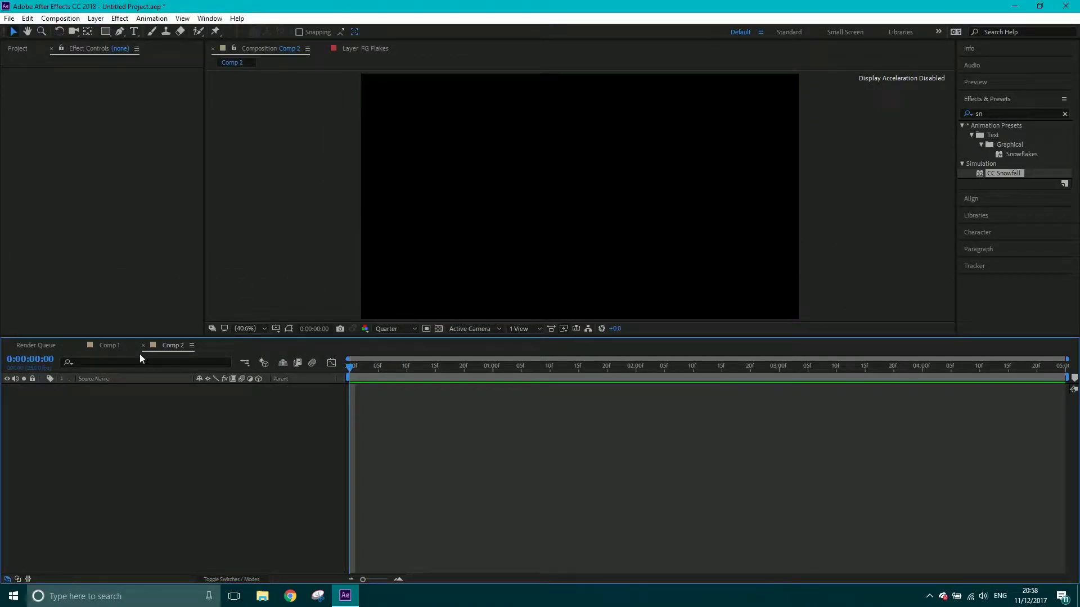
Delete pexels-photo-235621.jpg from the project, including its use in Comp 1
{"action": "left_click", "coordinate": [18, 50]}
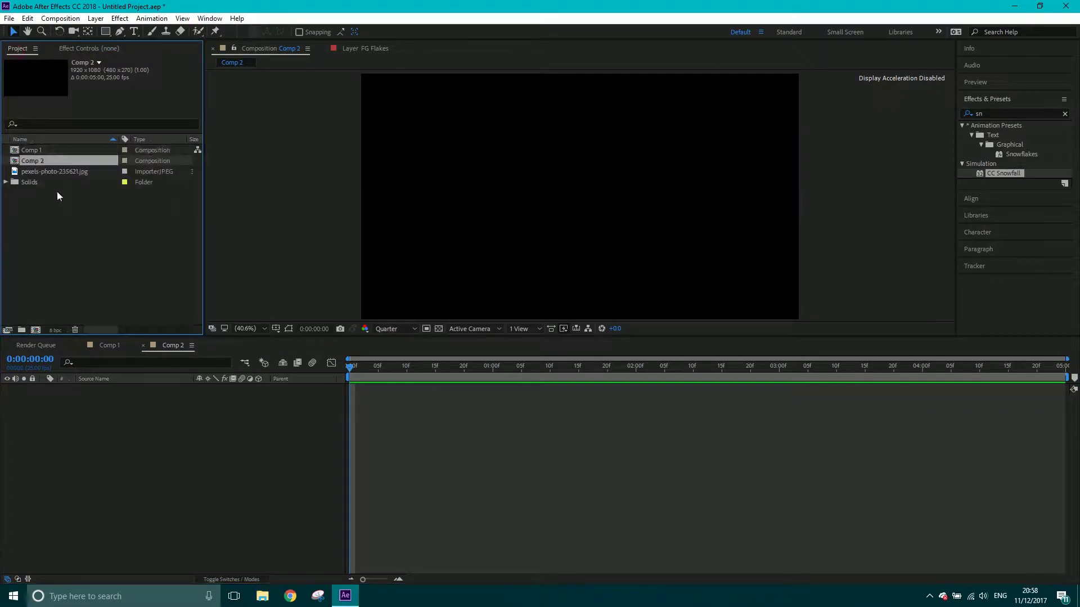
{"action": "left_click", "coordinate": [46, 170]}
{"action": "key", "text": "Delete"}
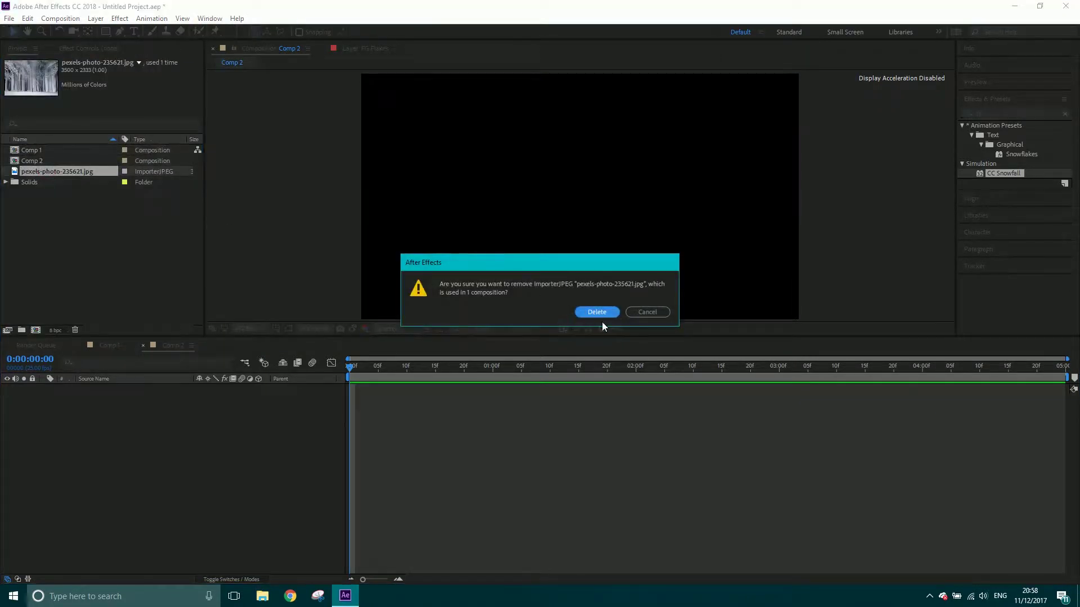
{"action": "left_click", "coordinate": [590, 309]}
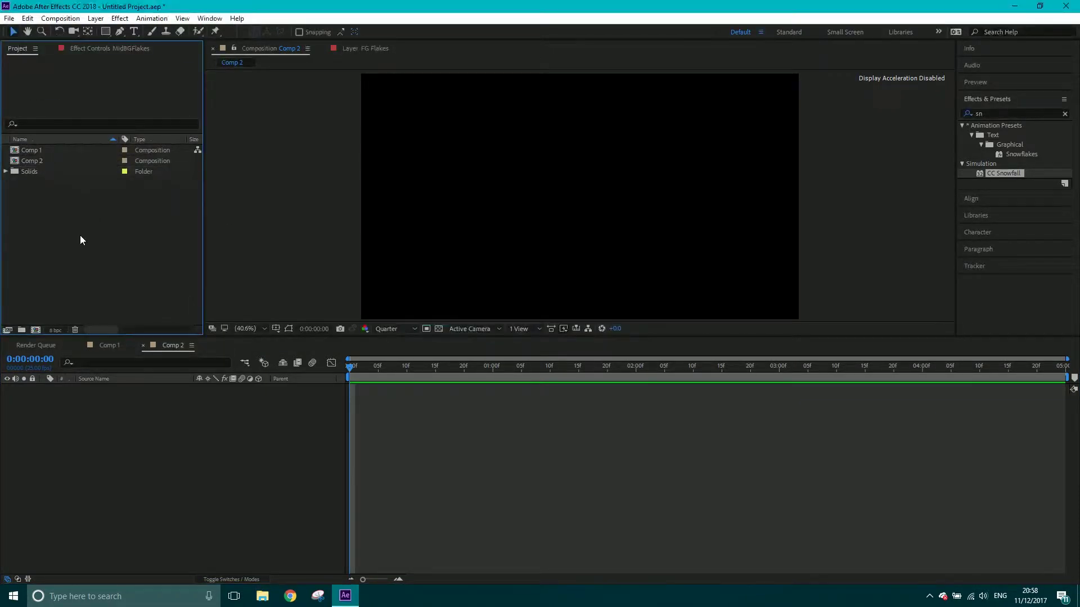
Import pexels-photo-235621.jpg from the Desktop as footage and add it to Comp 2 as a layer
{"action": "double_click", "coordinate": [80, 235]}
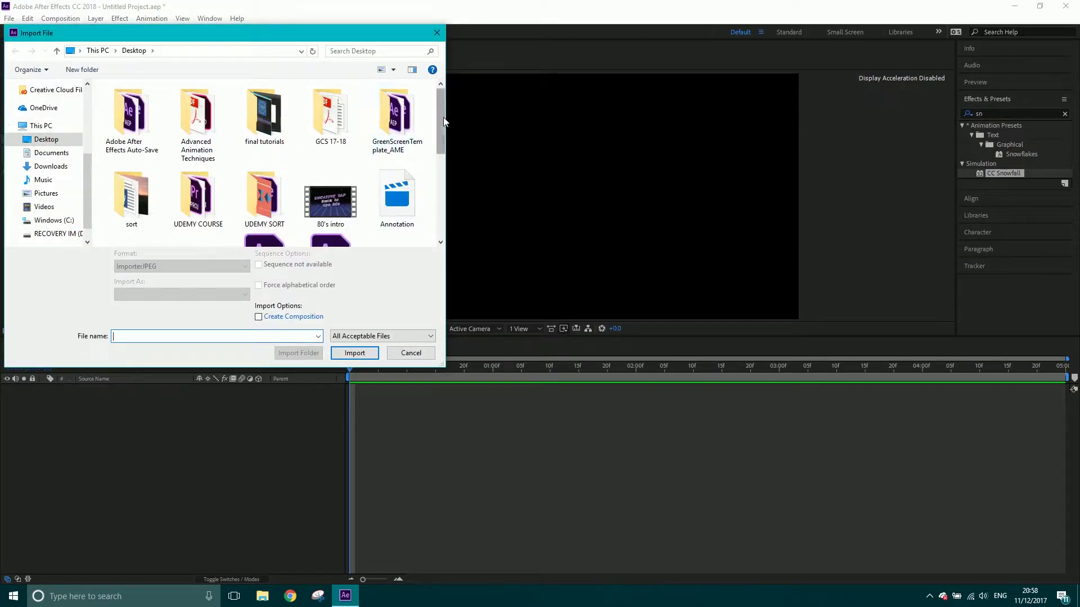
{"action": "scroll", "coordinate": [441, 163], "scroll_direction": "down", "scroll_amount": 5}
{"action": "left_click", "coordinate": [180, 123]}
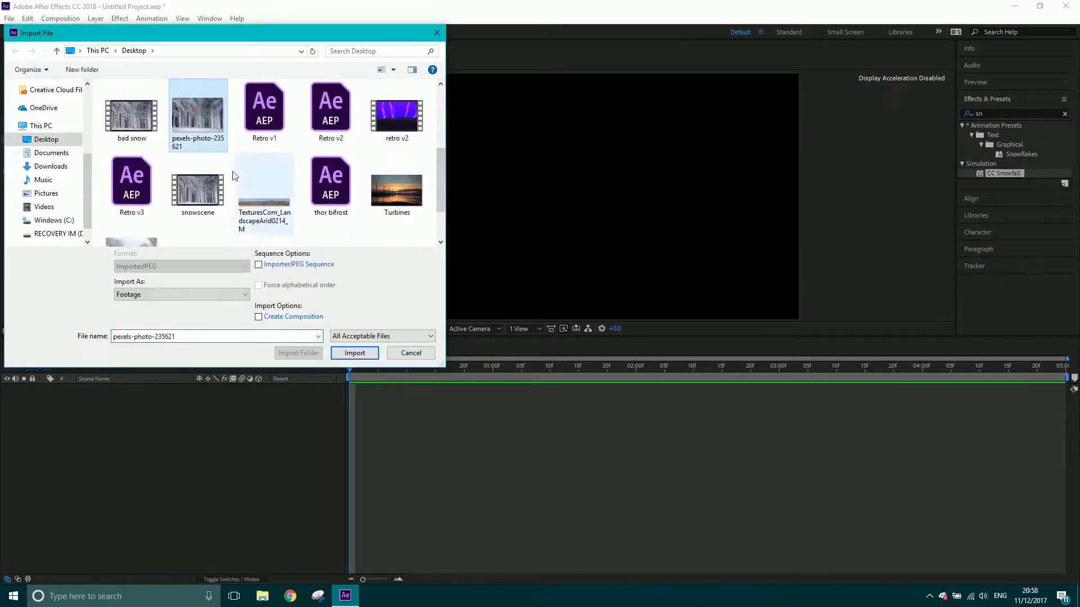
{"action": "left_click", "coordinate": [354, 352]}
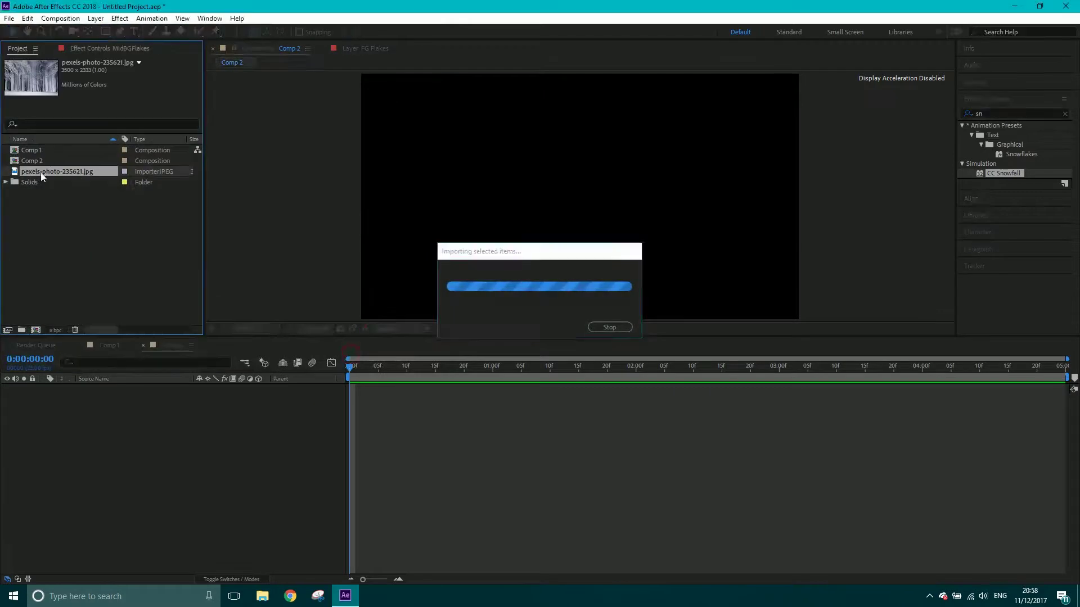
{"action": "left_click_drag", "start_coordinate": [55, 170], "coordinate": [75, 430]}
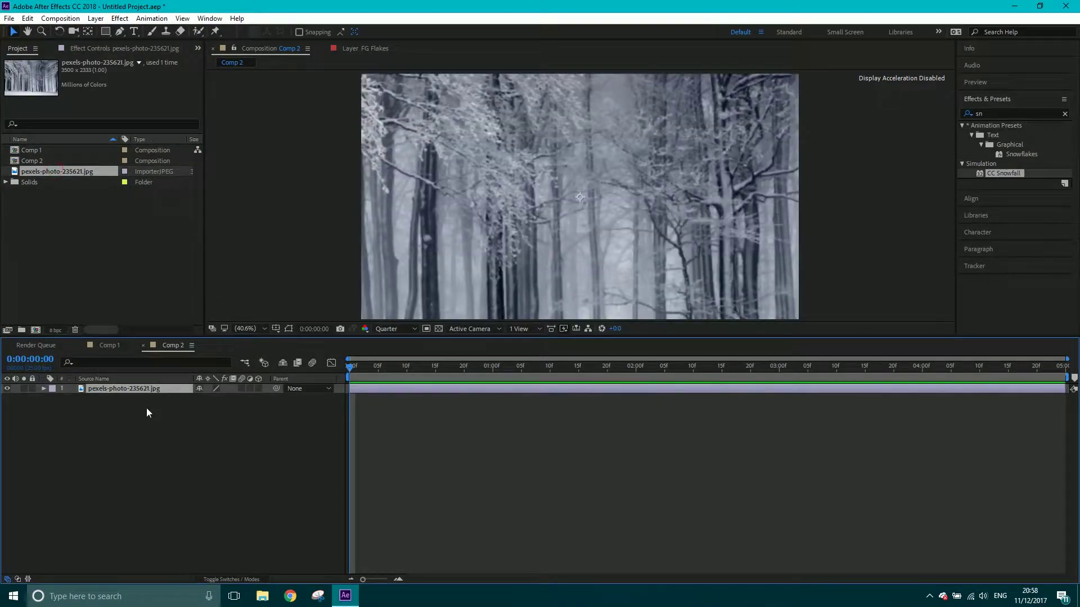
Scale the forest photo layer down to 55% to fit the frame and hide the layer
{"action": "key", "text": "s"}
{"action": "left_click_drag", "start_coordinate": [213, 398], "coordinate": [192, 398]}
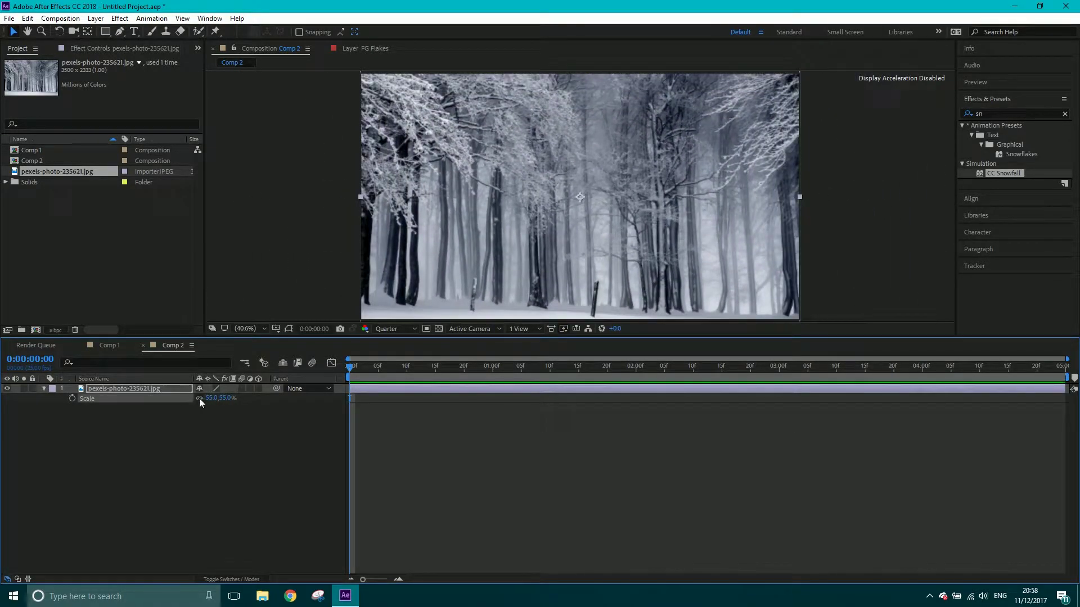
{"action": "left_click", "coordinate": [8, 388]}
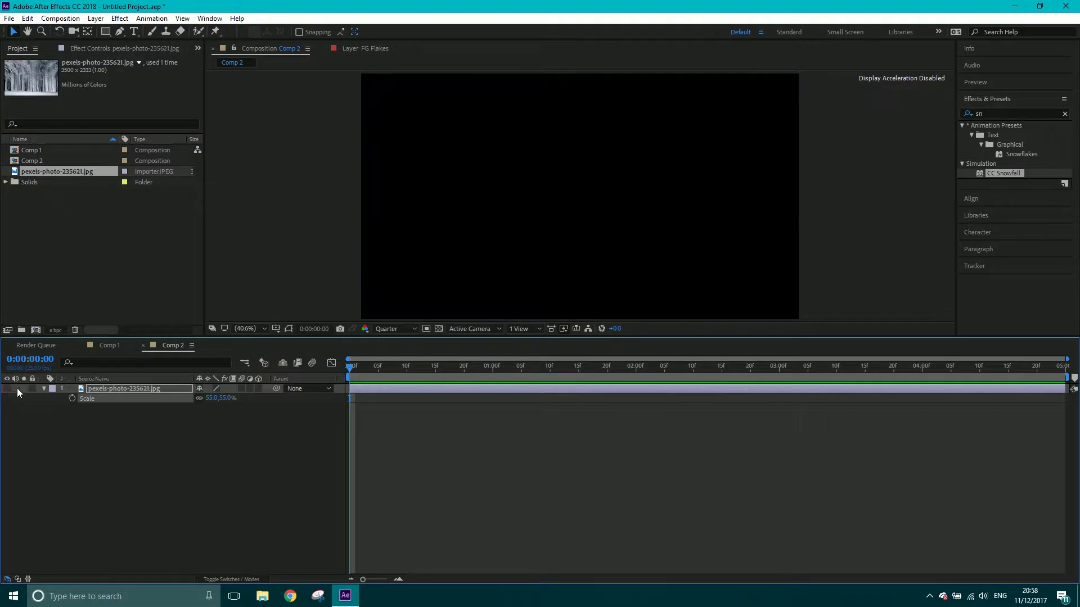
Rename the forest photo layer as BG and leave it hidden
{"action": "right_click", "coordinate": [102, 389]}
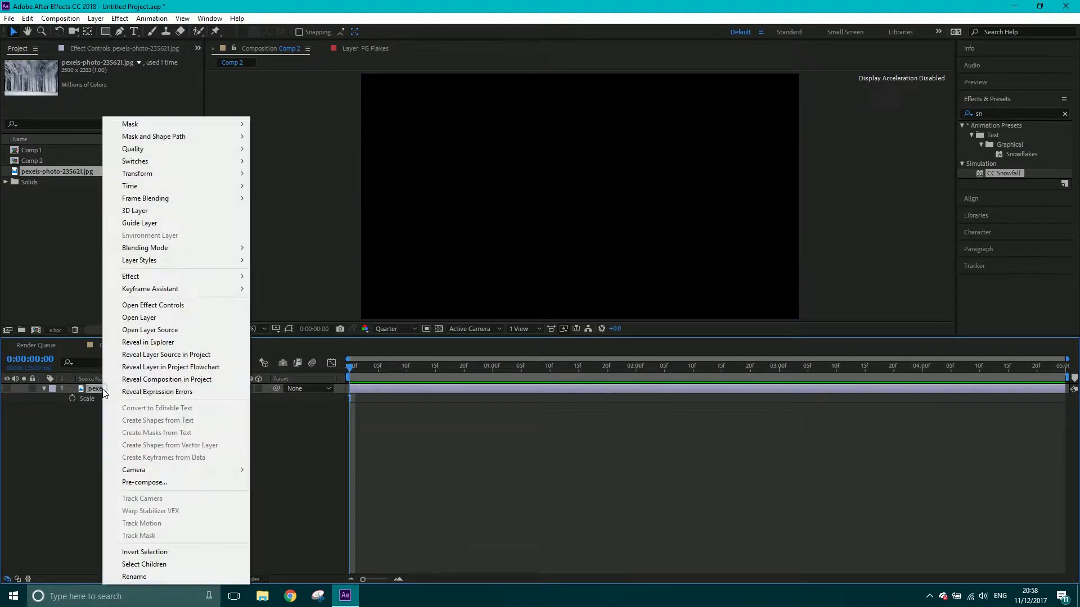
{"action": "left_click", "coordinate": [134, 577]}
{"action": "type", "text": "BG"}
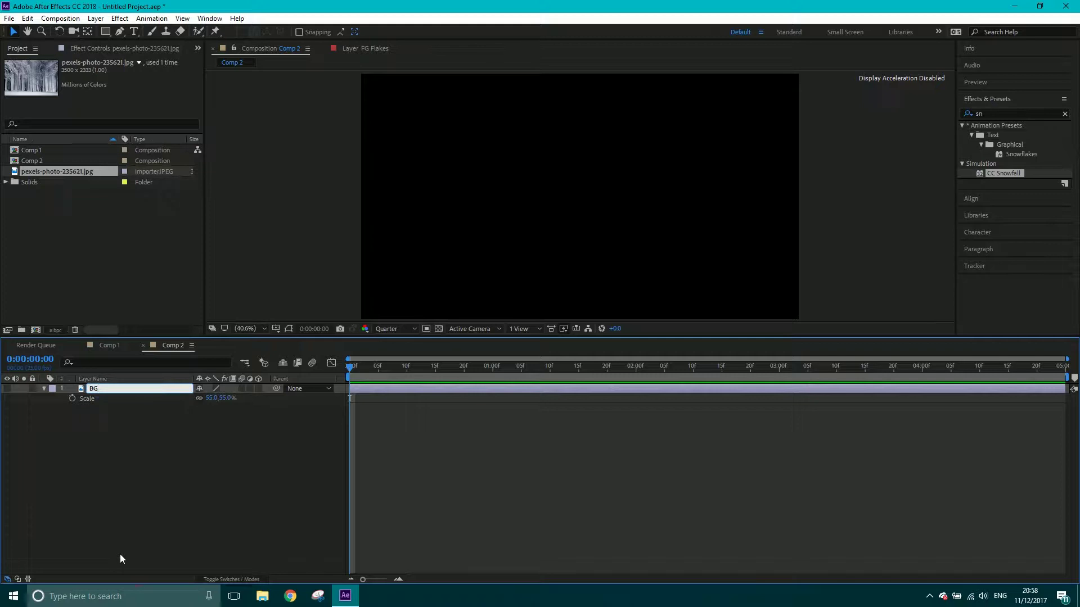
{"action": "left_click", "coordinate": [117, 540]}
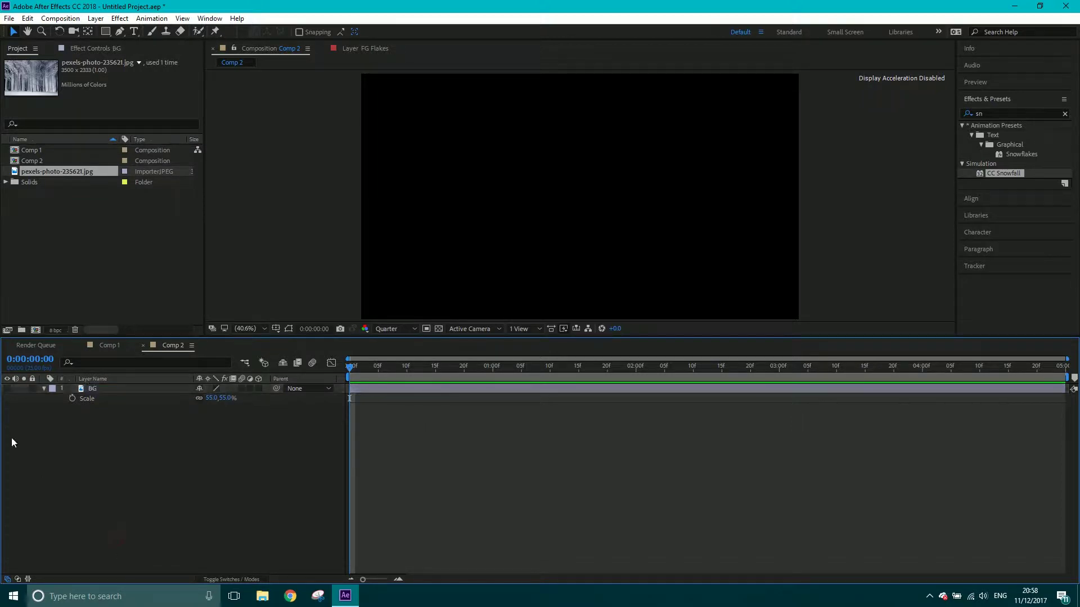
{"action": "left_click", "coordinate": [7, 390]}
{"action": "left_click", "coordinate": [7, 390]}
Create a new black solid layer named FG FLAKES
{"action": "left_click", "coordinate": [95, 18]}
{"action": "mouse_move", "coordinate": [209, 29]}
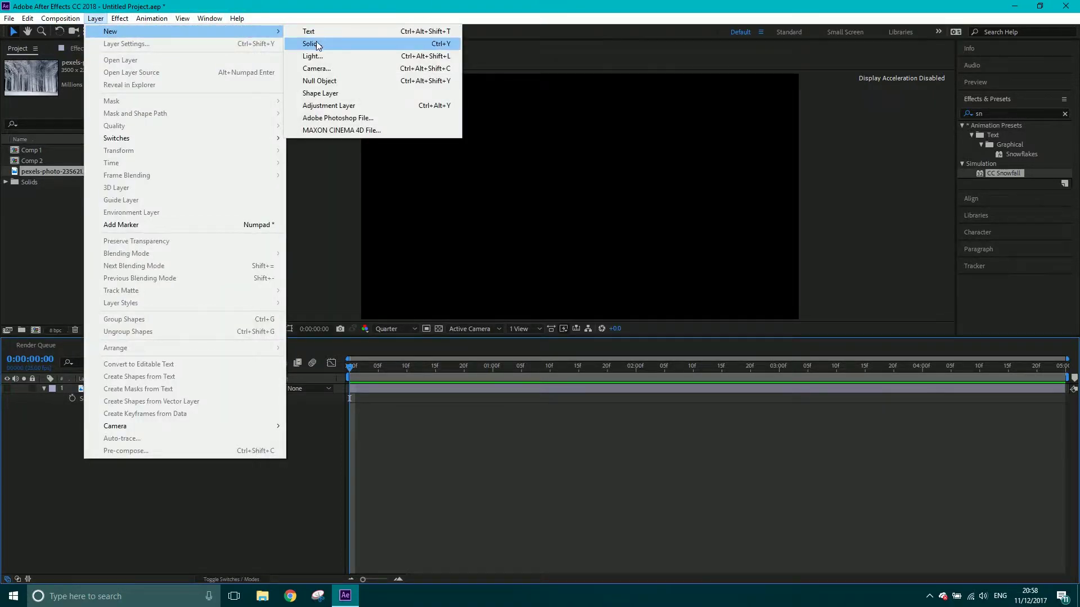
{"action": "left_click", "coordinate": [312, 44]}
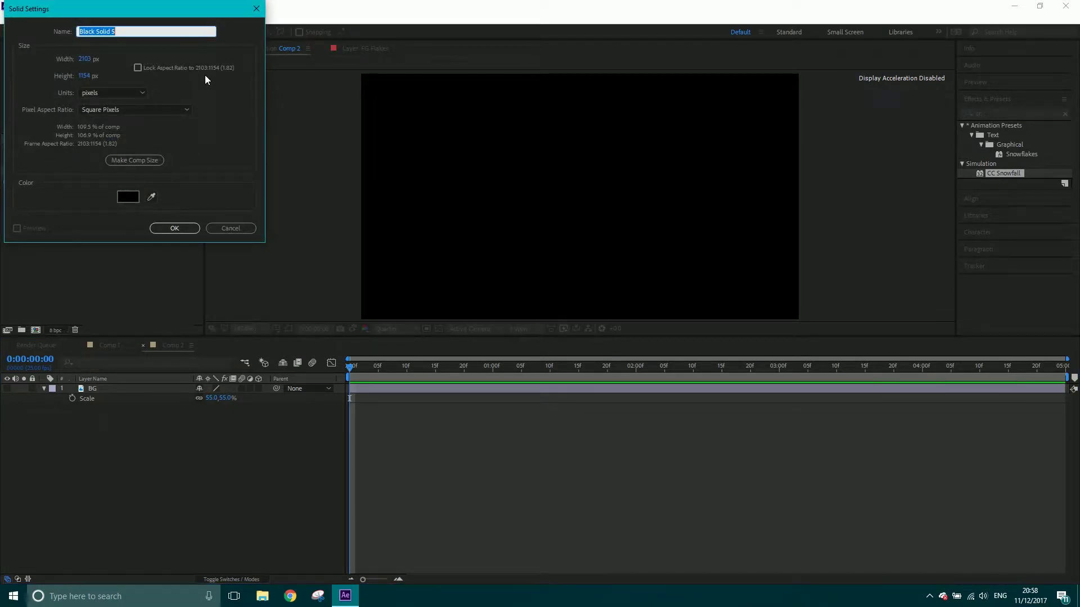
{"action": "type", "text": "FG FLAKES"}
{"action": "left_click", "coordinate": [164, 228]}
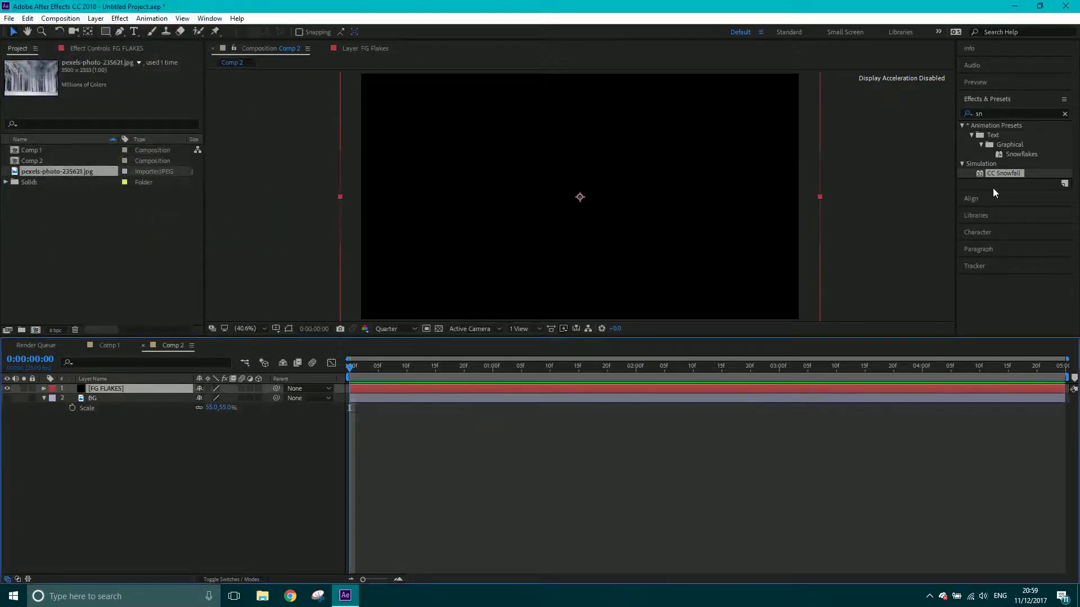
Find the CC Snowfall effect with the search term "snow" and apply it to the FG FLAKES layer
{"action": "left_click_drag", "start_coordinate": [995, 113], "coordinate": [949, 117]}
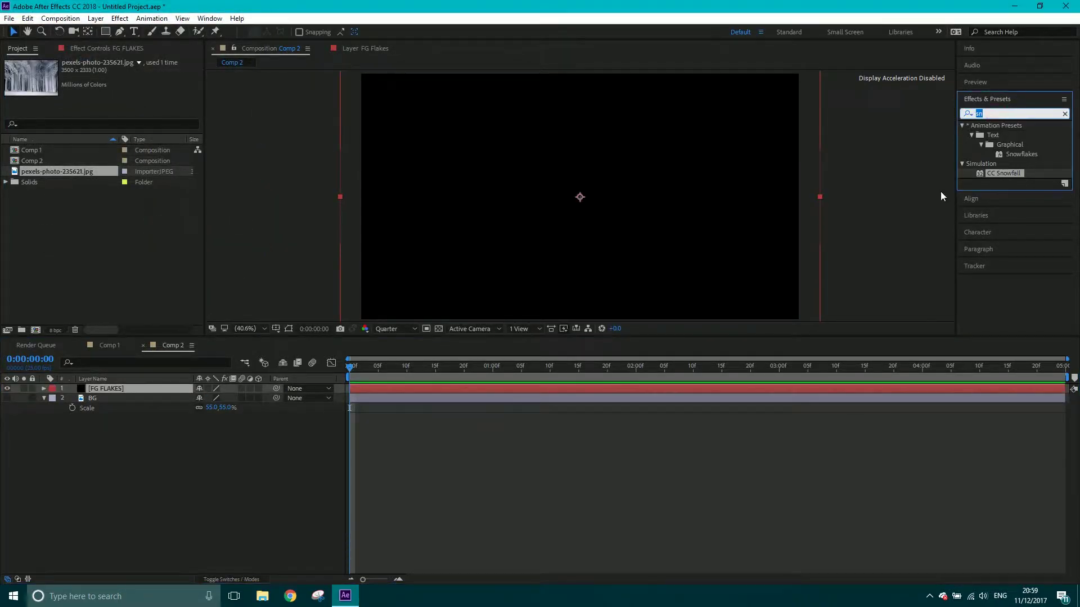
{"action": "type", "text": "snow"}
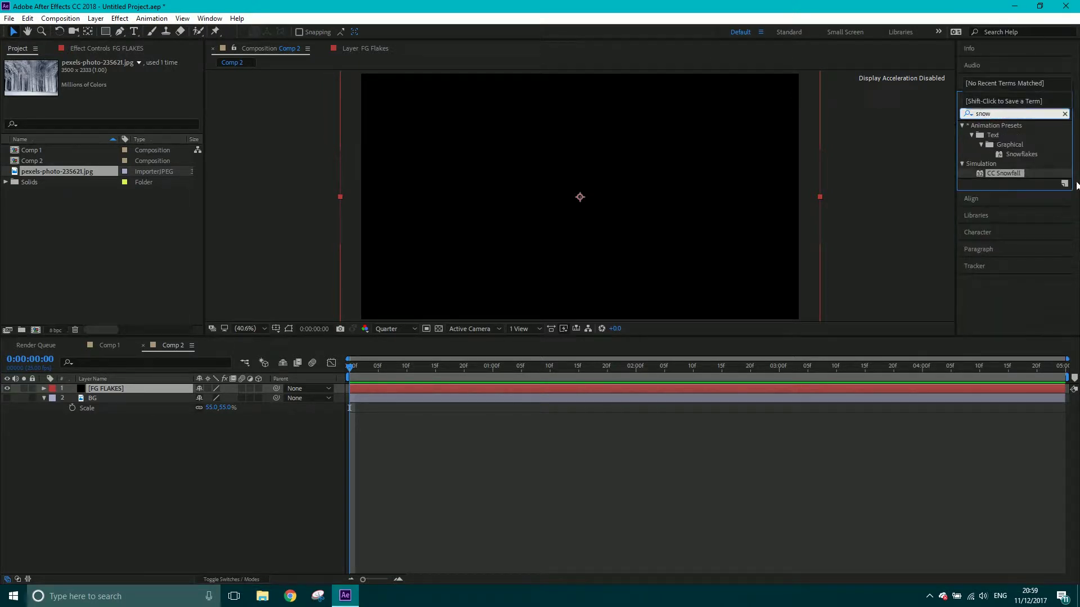
{"action": "left_click_drag", "start_coordinate": [1004, 171], "coordinate": [450, 388]}
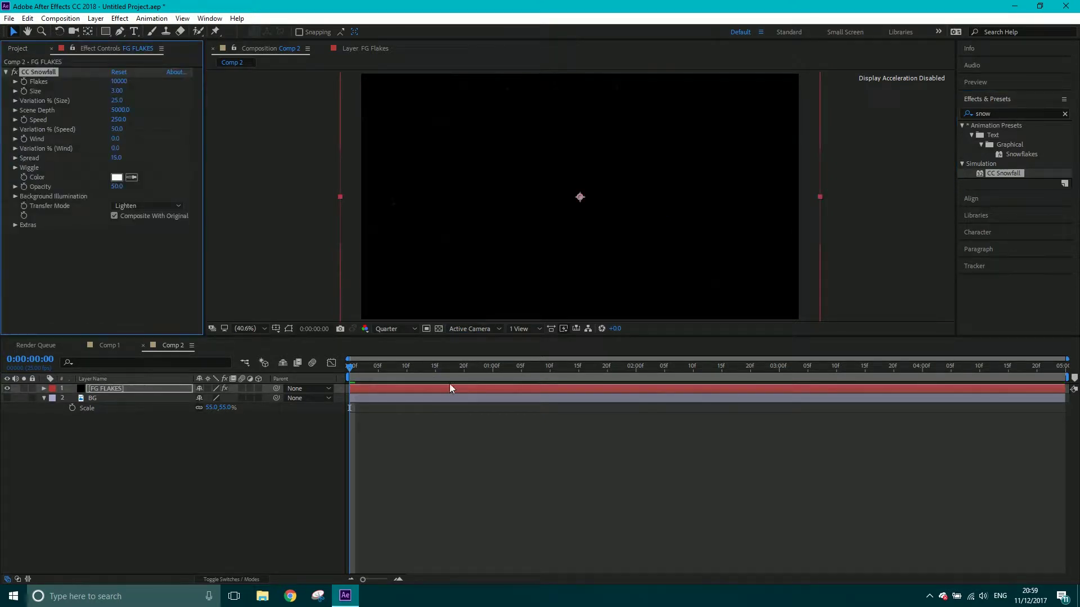
Preview the default snowfall and set the composition's preview resolution to Full
{"action": "key", "text": "space"}
{"action": "left_click", "coordinate": [403, 328]}
{"action": "left_click", "coordinate": [396, 358]}
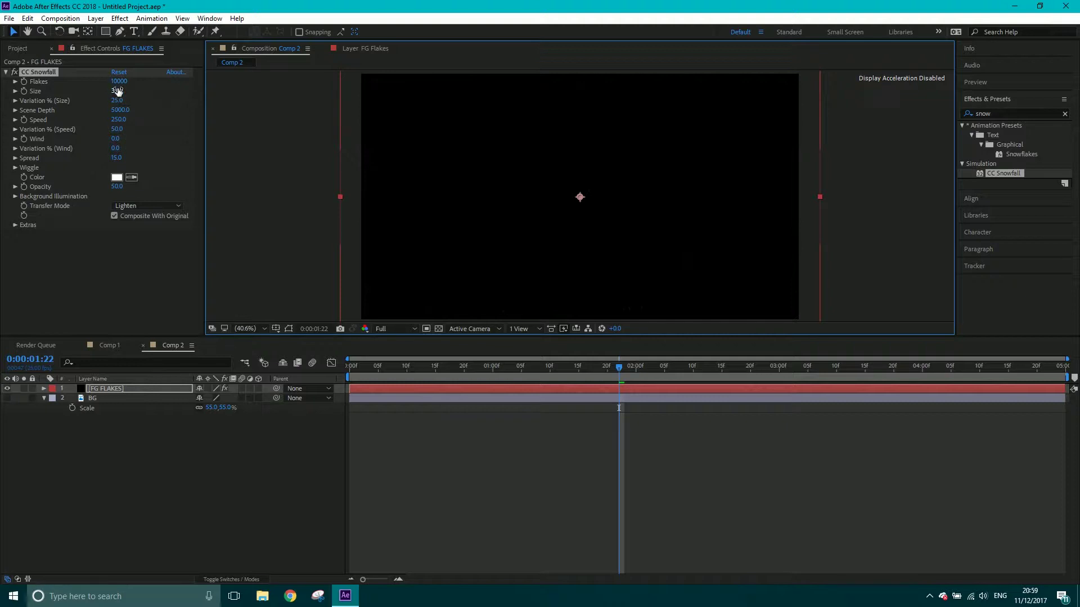
Set the CC Snowfall Size on FG FLAKES to 15 and preview the falling flakes
{"action": "left_click_drag", "start_coordinate": [116, 93], "coordinate": [122, 94]}
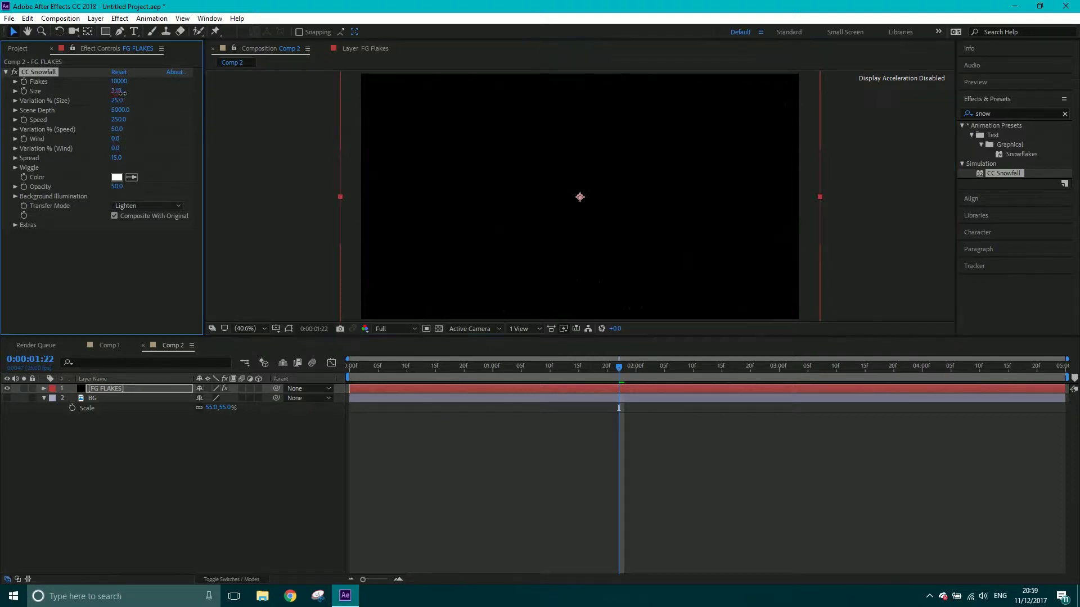
{"action": "left_click_drag", "start_coordinate": [447, 91], "coordinate": [659, 94]}
{"action": "key", "text": "space"}
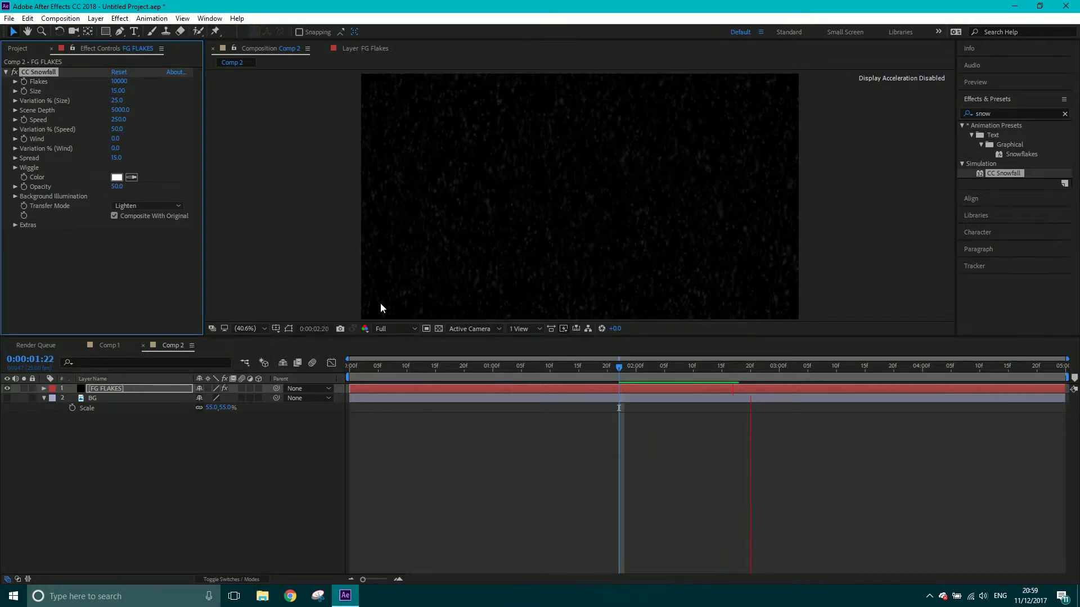
{"action": "key", "text": "space"}
{"action": "left_click_drag", "start_coordinate": [372, 367], "coordinate": [436, 375]}
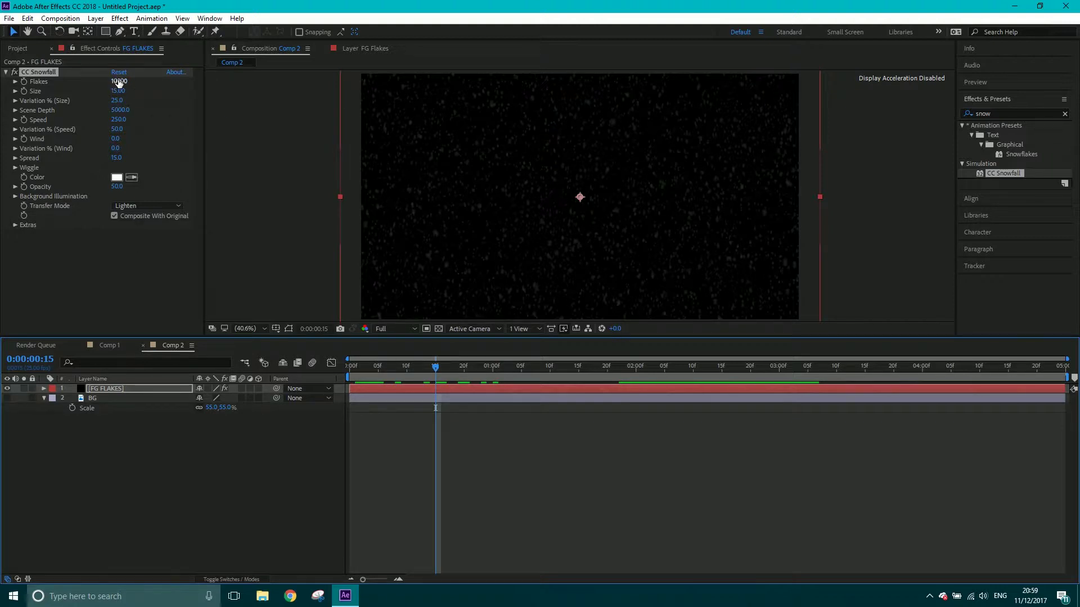
Reduce the CC Snowfall Flakes amount on FG FLAKES to 8100 and try to increase the Size further
{"action": "left_click_drag", "start_coordinate": [119, 83], "coordinate": [116, 95]}
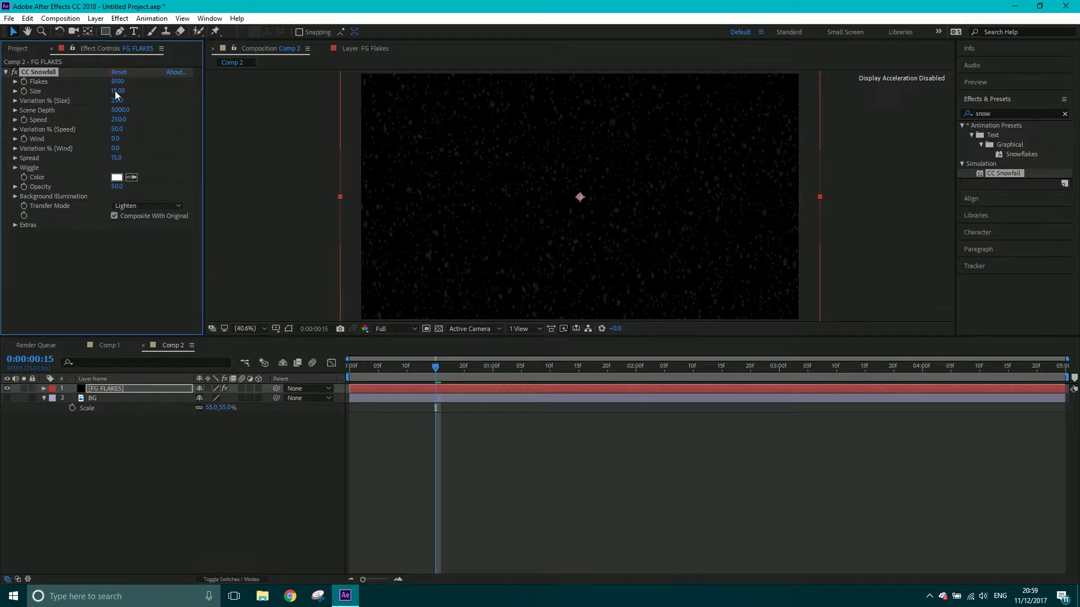
{"action": "left_click_drag", "start_coordinate": [618, 79], "coordinate": [372, 87]}
{"action": "left_click_drag", "start_coordinate": [114, 91], "coordinate": [161, 85]}
Examine the snowfall settings and Scale value of the FG Flakes layer in Comp 1
{"action": "left_click", "coordinate": [108, 346]}
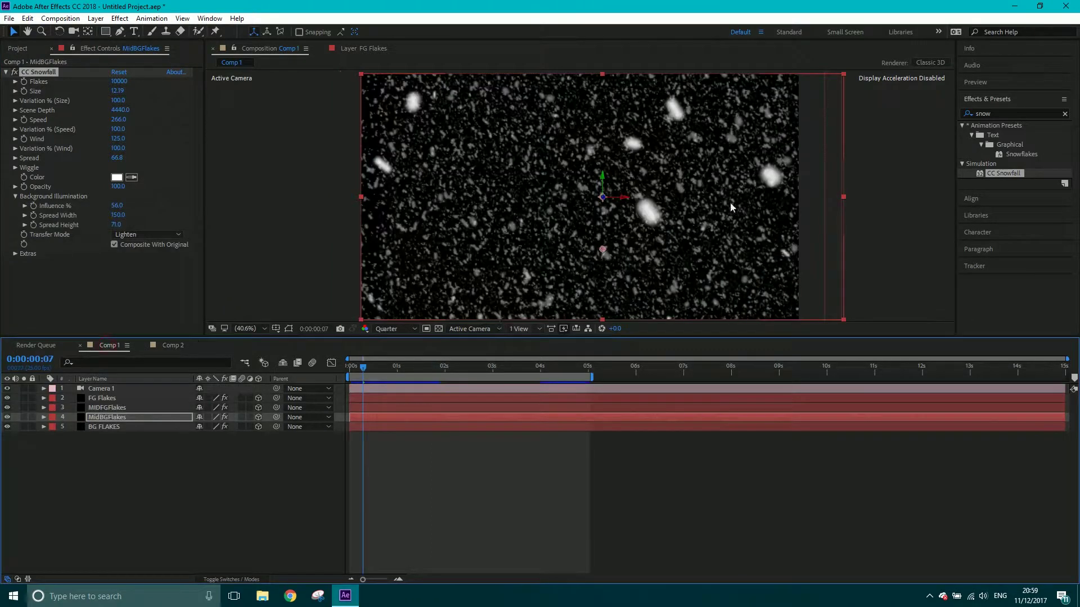
{"action": "left_click", "coordinate": [119, 400]}
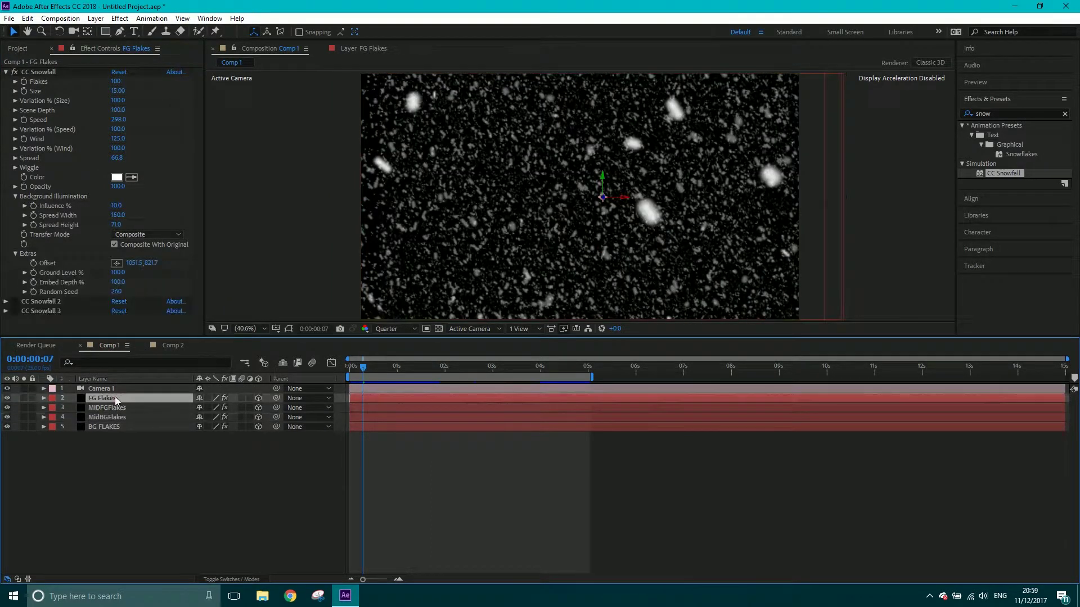
{"action": "key", "text": "s"}
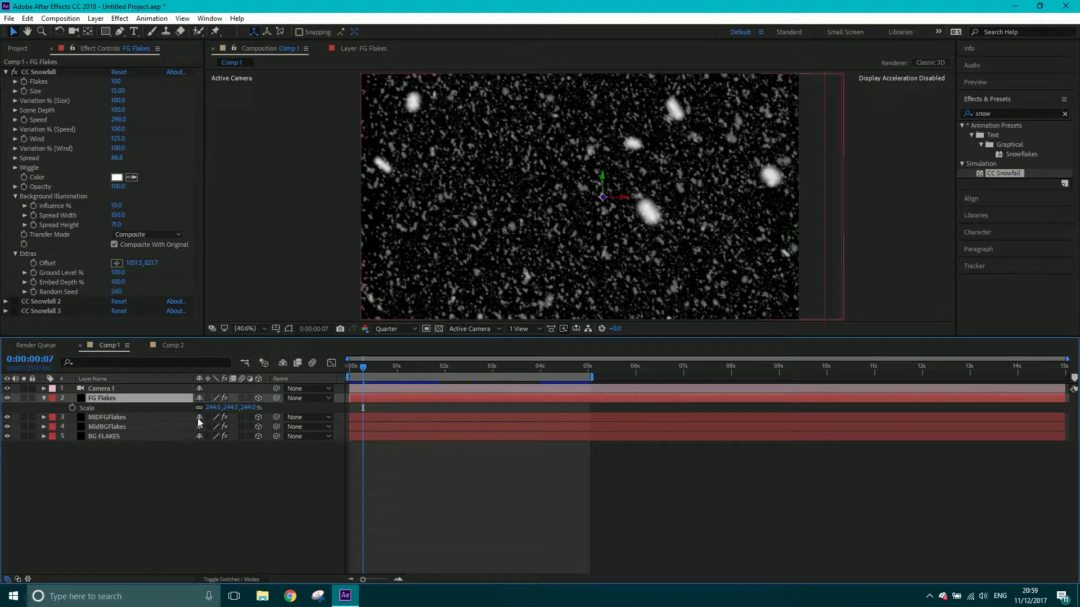
Return to Comp 2 and scale the FG FLAKES layer up to 257%
{"action": "left_click", "coordinate": [172, 347]}
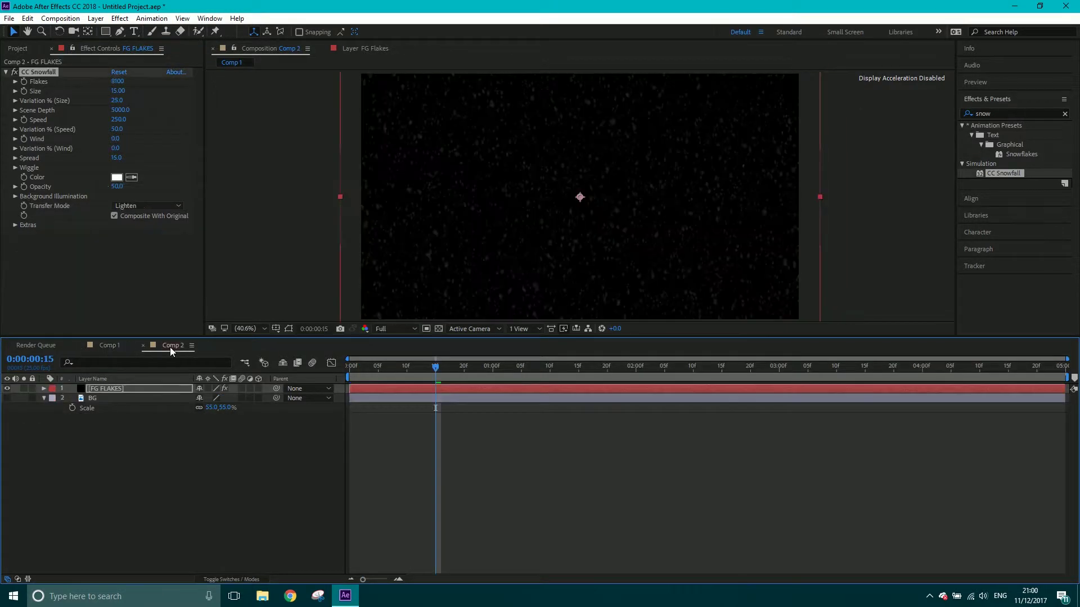
{"action": "key", "text": "s"}
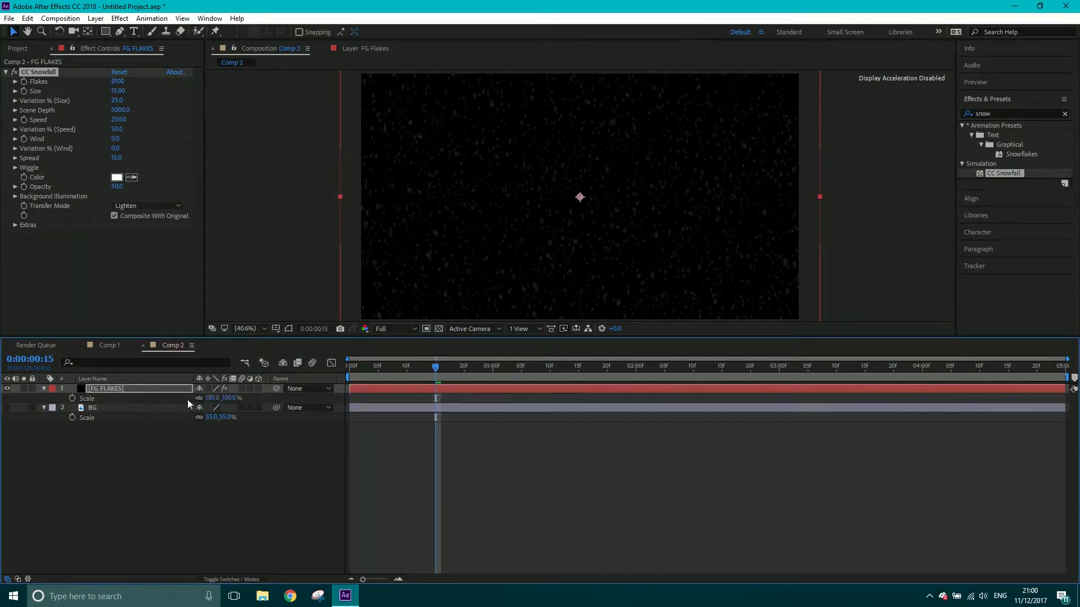
{"action": "left_click_drag", "start_coordinate": [214, 398], "coordinate": [298, 397]}
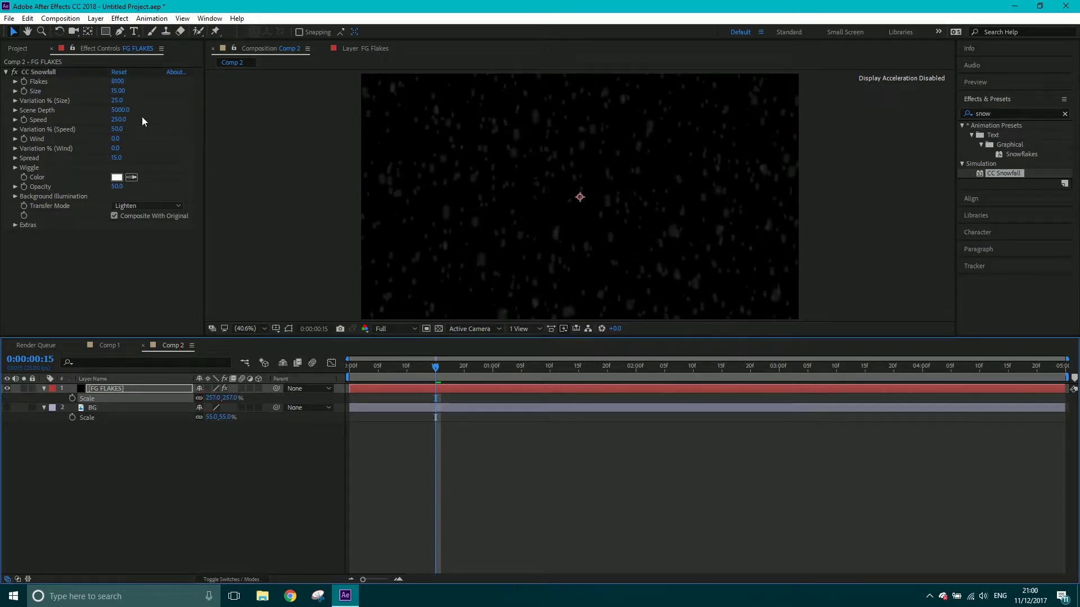
Adjust CC Snowfall on FG FLAKES to Scene Depth 100, Flakes 500 and size variation 69%
{"action": "left_click_drag", "start_coordinate": [123, 110], "coordinate": [2, 135]}
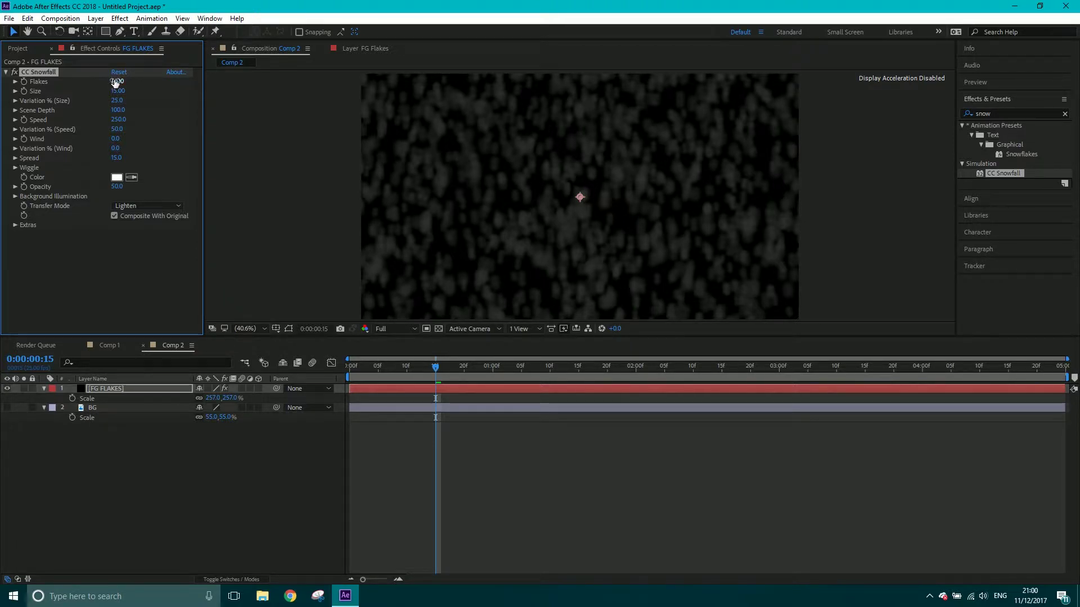
{"action": "left_click_drag", "start_coordinate": [115, 82], "coordinate": [91, 100]}
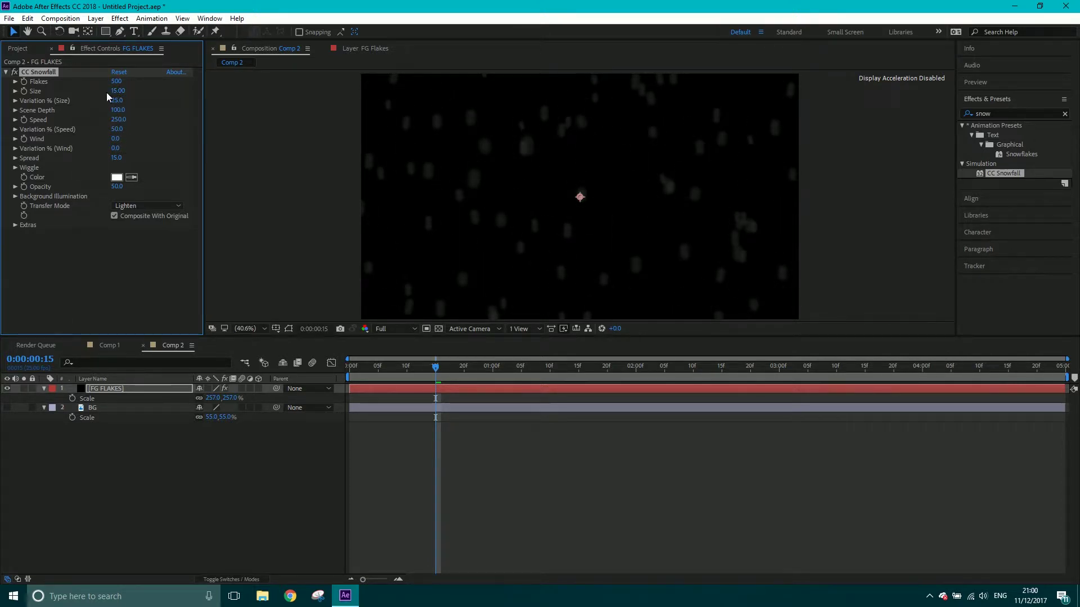
{"action": "left_click_drag", "start_coordinate": [117, 101], "coordinate": [142, 103]}
Scale the FG FLAKES layer up to 314% and preview the snowfall
{"action": "left_click_drag", "start_coordinate": [210, 400], "coordinate": [236, 389]}
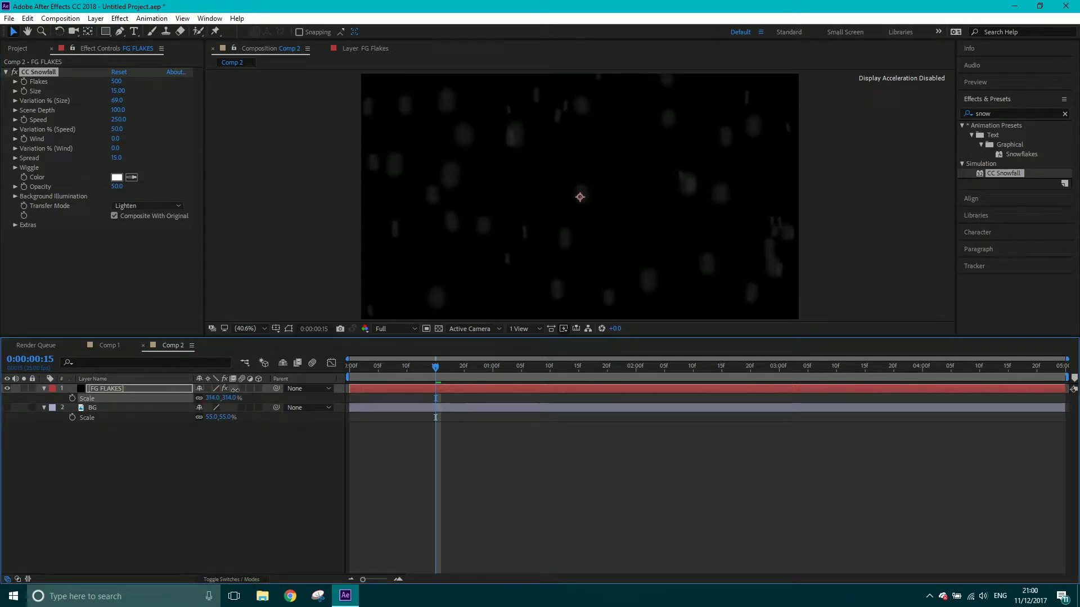
{"action": "left_click", "coordinate": [90, 119]}
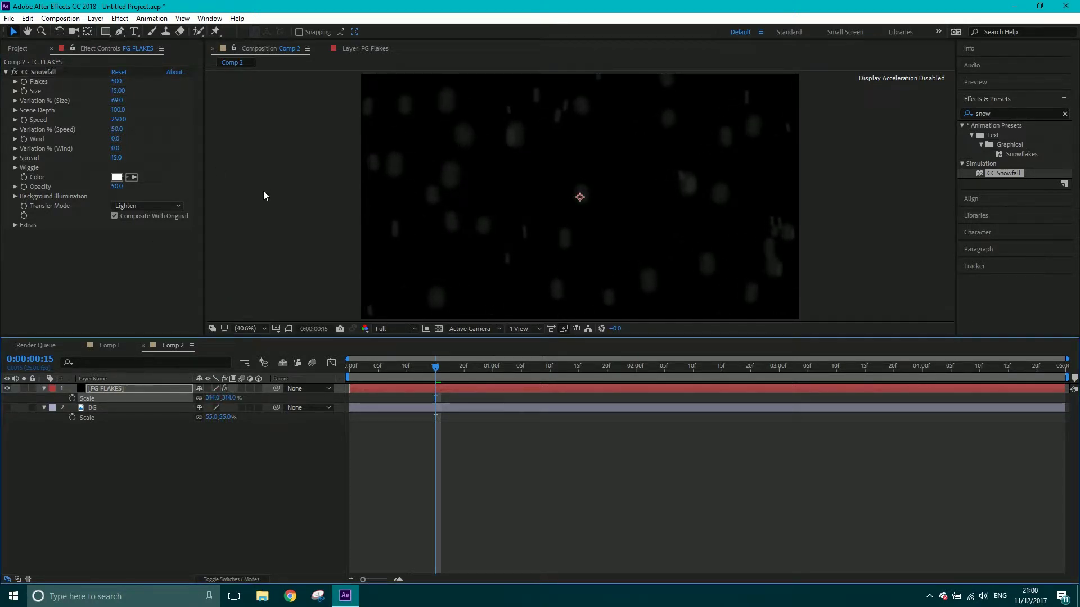
{"action": "key", "text": "space"}
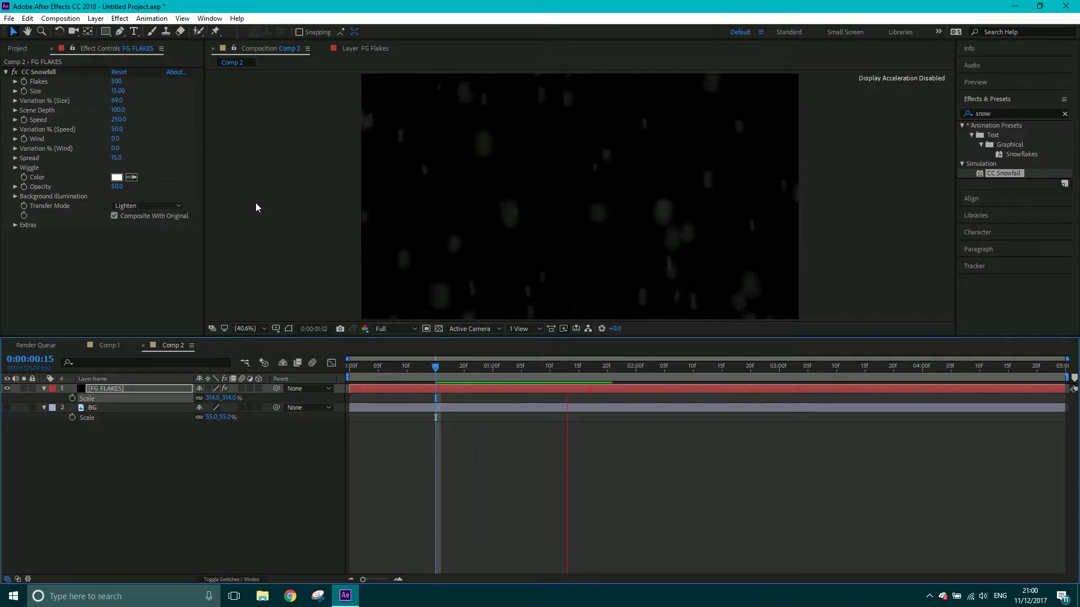
{"action": "key", "text": "space"}
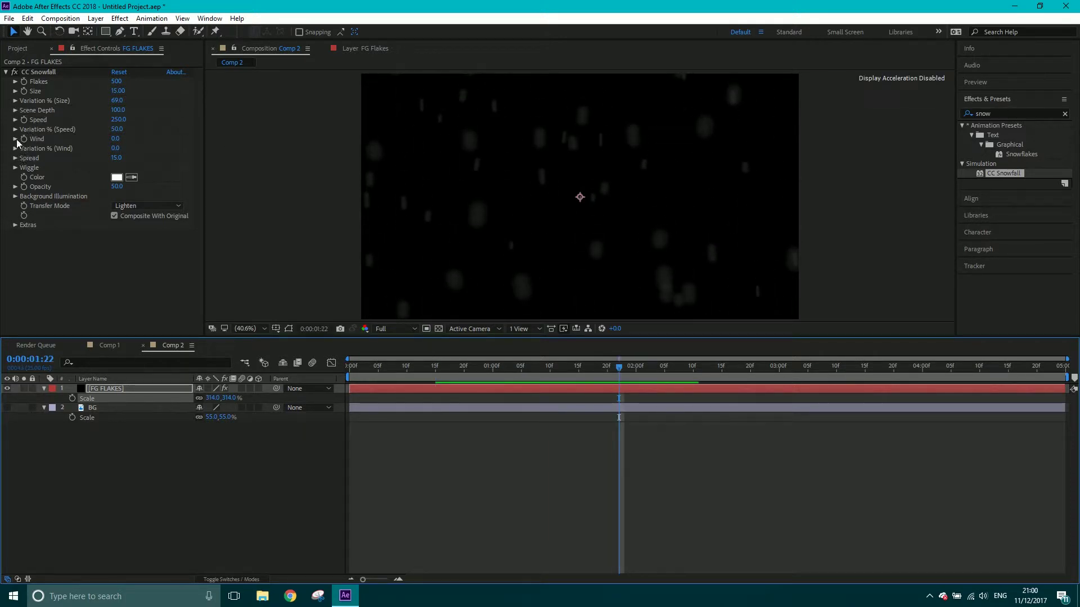
Try a CC Snowfall Wind value of 5 on FG FLAKES and preview the motion
{"action": "left_click", "coordinate": [114, 139]}
{"action": "type", "text": "5"}
{"action": "key", "text": "Return"}
{"action": "key", "text": "space"}
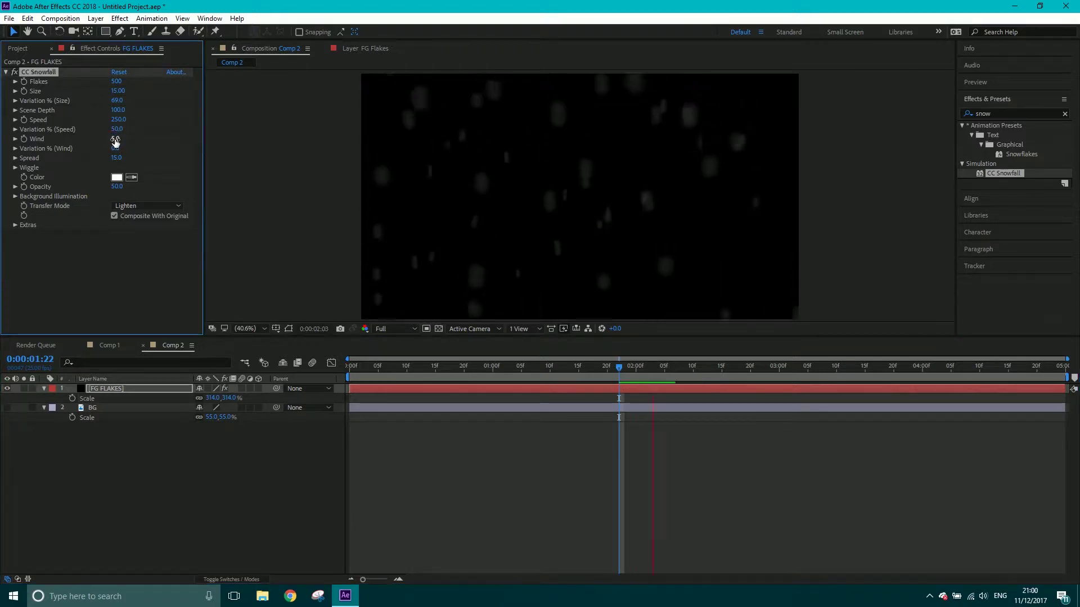
{"action": "key", "text": "space"}
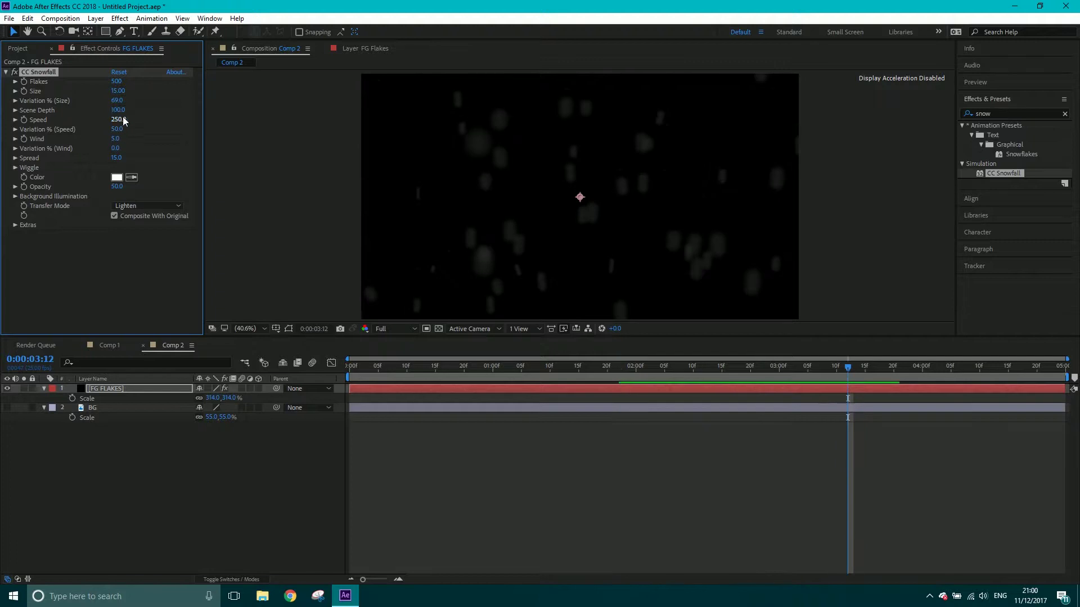
Set the CC Snowfall Wind on FG FLAKES to 15 and preview the motion
{"action": "left_click", "coordinate": [115, 139]}
{"action": "type", "text": "15"}
{"action": "key", "text": "Return"}
{"action": "key", "text": "space"}
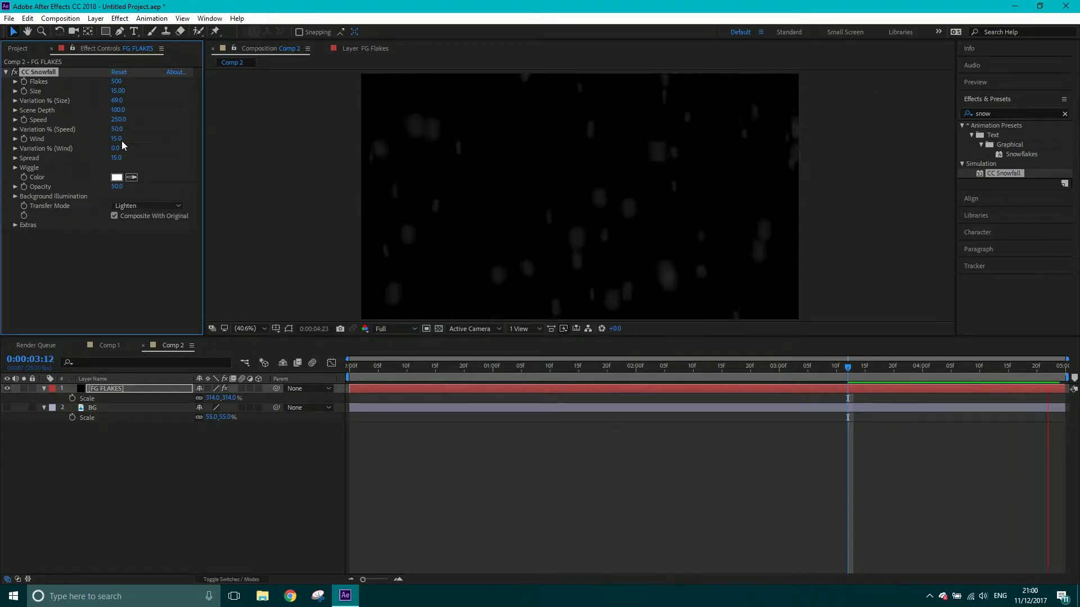
Set the CC Snowfall Speed on FG FLAKES to 350 and preview the motion
{"action": "key", "text": "space"}
{"action": "left_click", "coordinate": [118, 120]}
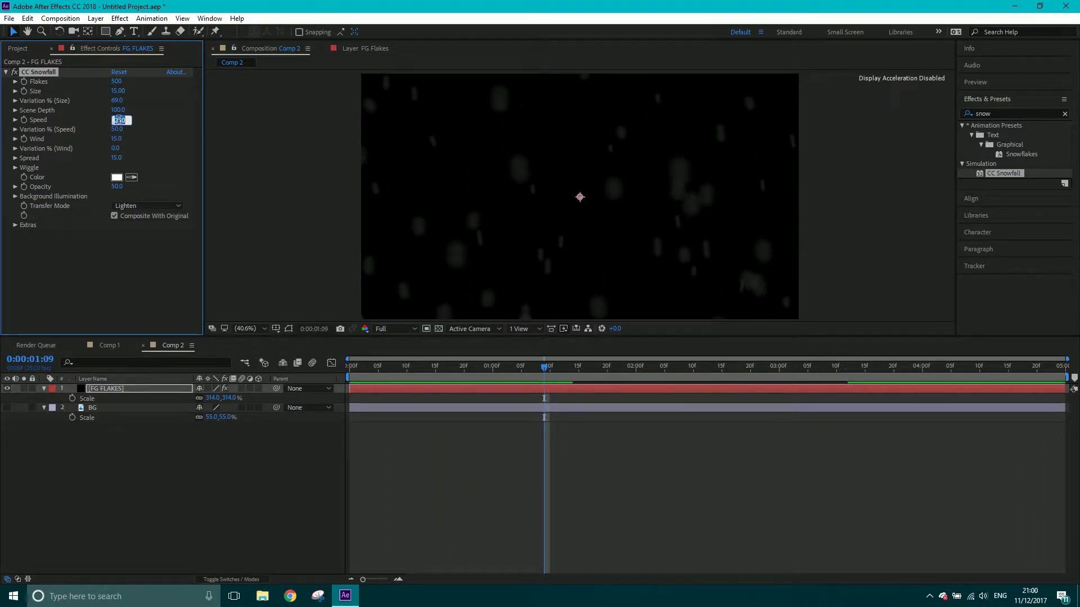
{"action": "type", "text": "350"}
{"action": "key", "text": "Return"}
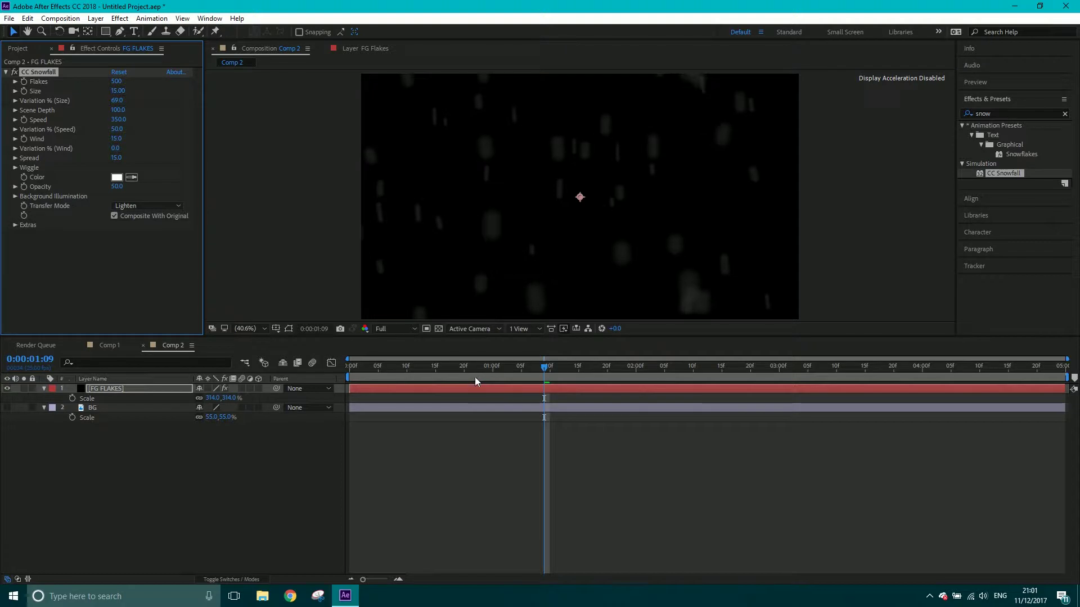
{"action": "key", "text": "space"}
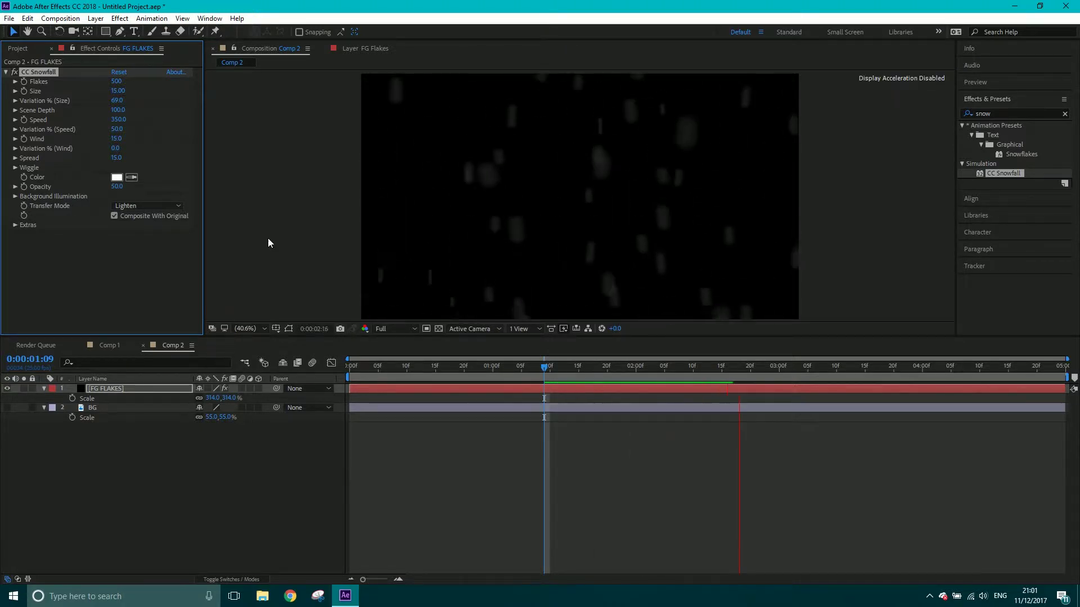
{"action": "key", "text": "space"}
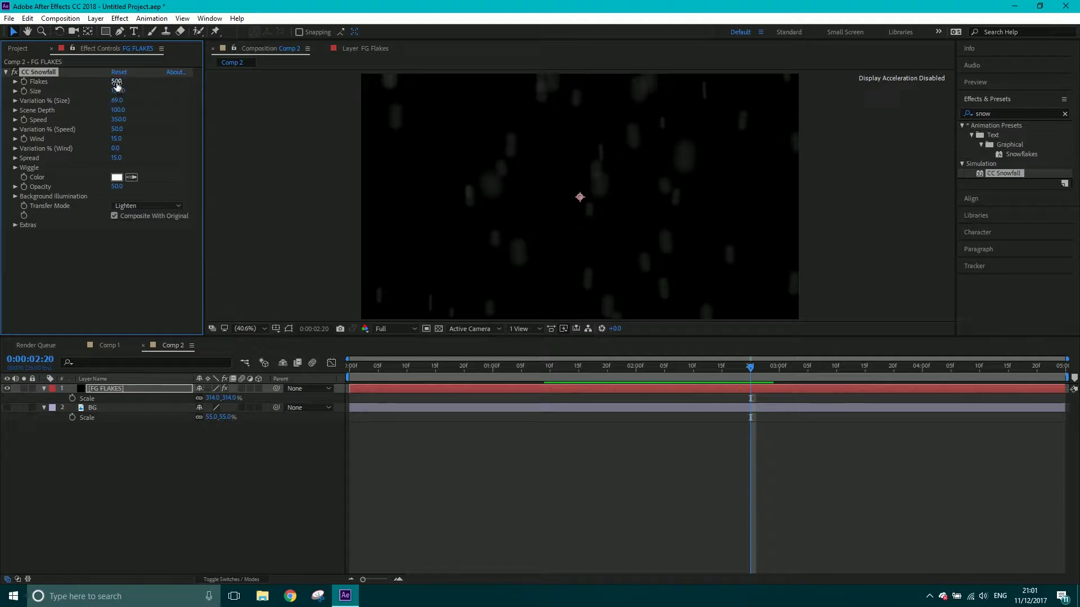
Set CC Snowfall on FG FLAKES to 400 Flakes and Opacity 100, and undo a trial increase of Spread
{"action": "left_click_drag", "start_coordinate": [115, 83], "coordinate": [116, 82]}
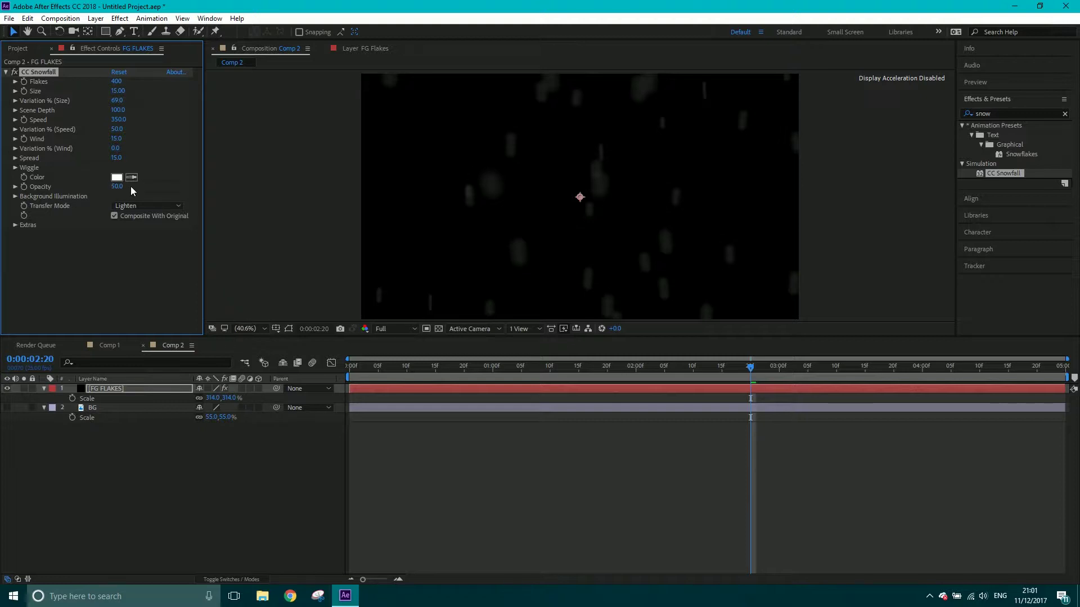
{"action": "left_click_drag", "start_coordinate": [118, 187], "coordinate": [184, 180]}
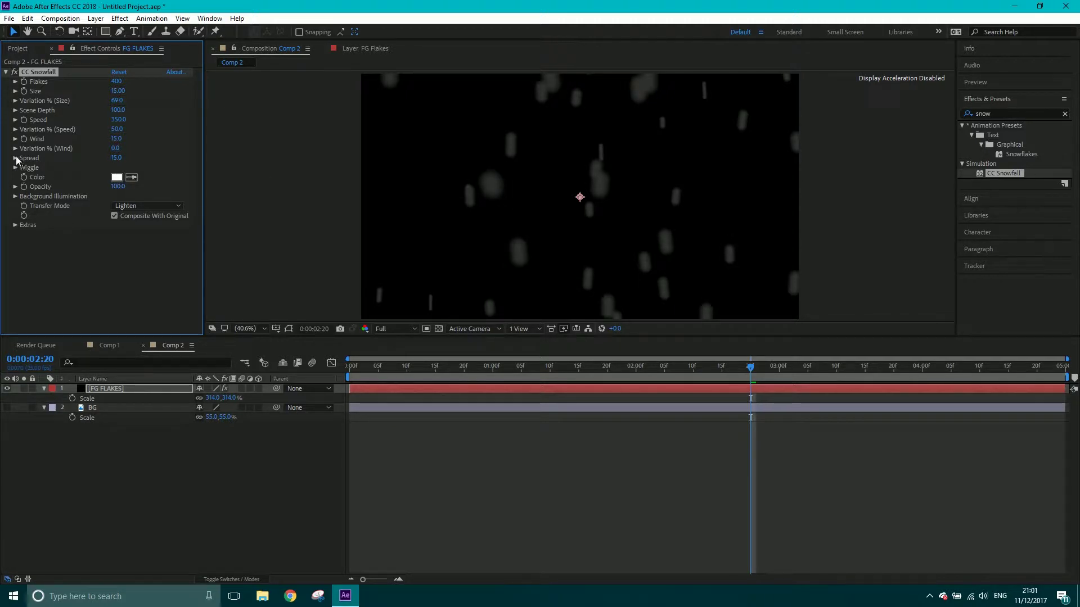
{"action": "left_click_drag", "start_coordinate": [115, 158], "coordinate": [151, 168]}
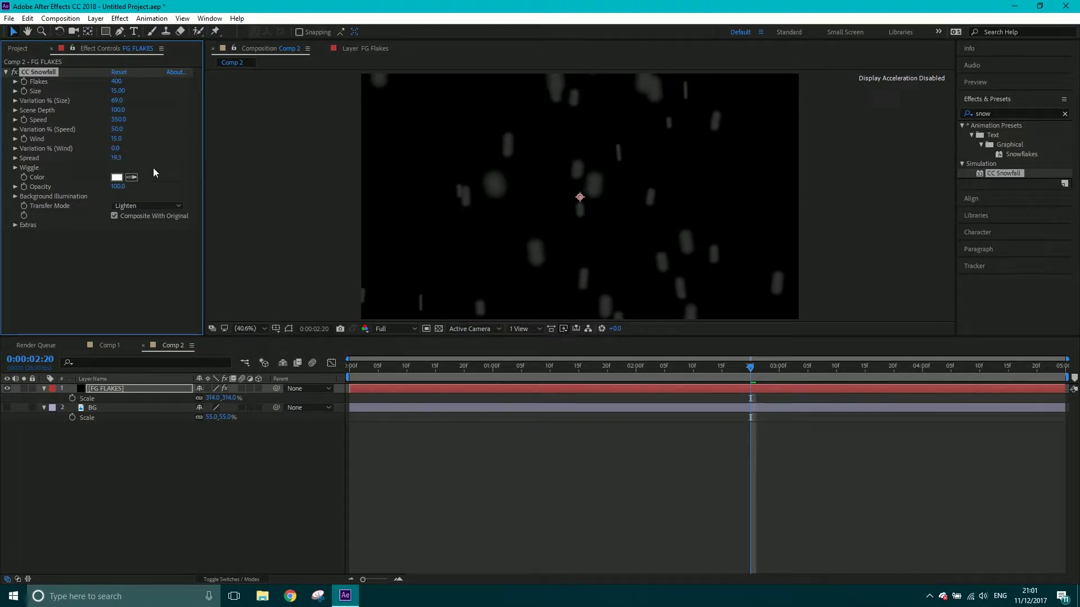
{"action": "key", "text": "ctrl+z"}
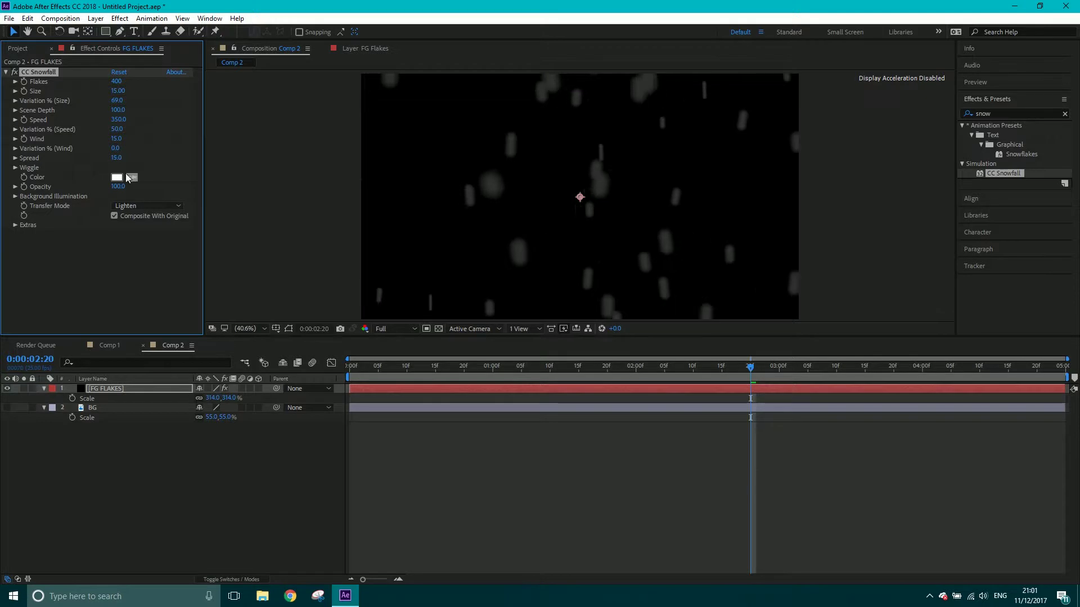
Lower the Background Illumination Influence of the FG FLAKES snowfall to 43% and preview the brighter flakes
{"action": "left_click", "coordinate": [15, 197]}
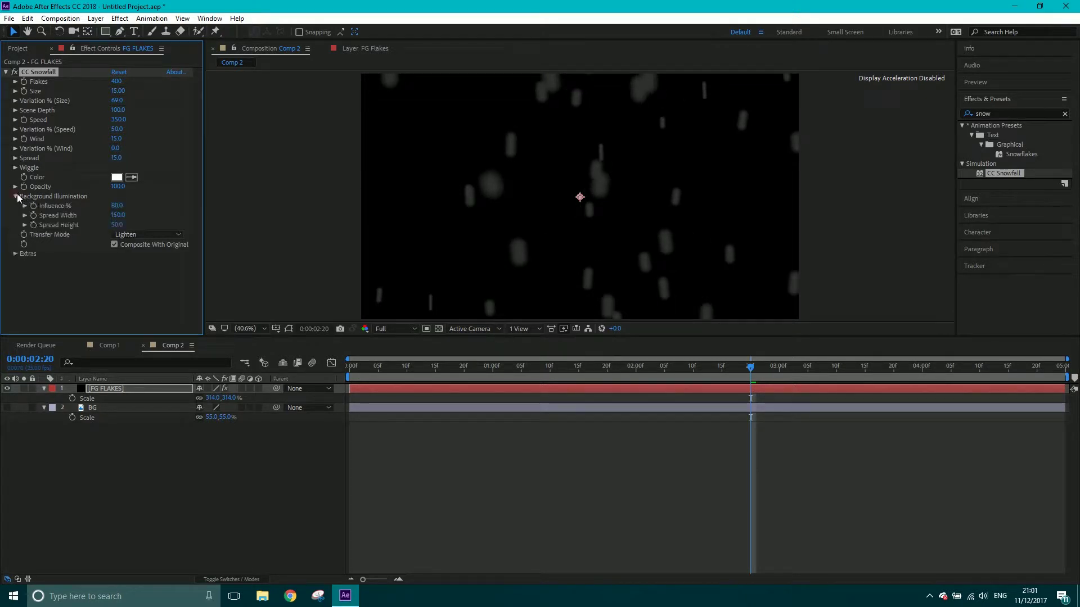
{"action": "left_click_drag", "start_coordinate": [120, 208], "coordinate": [103, 207]}
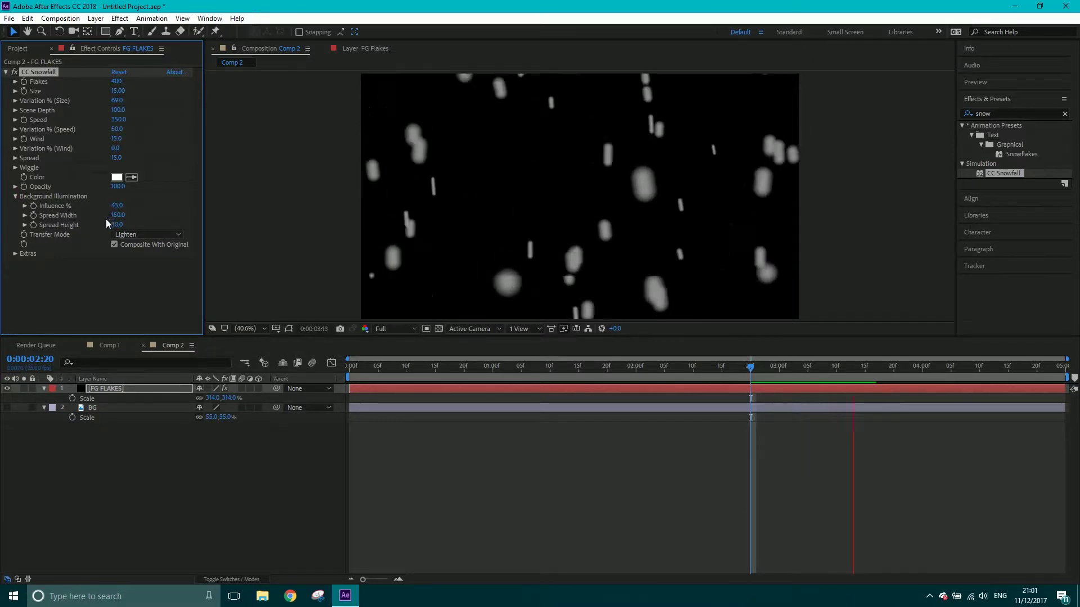
{"action": "key", "text": "space"}
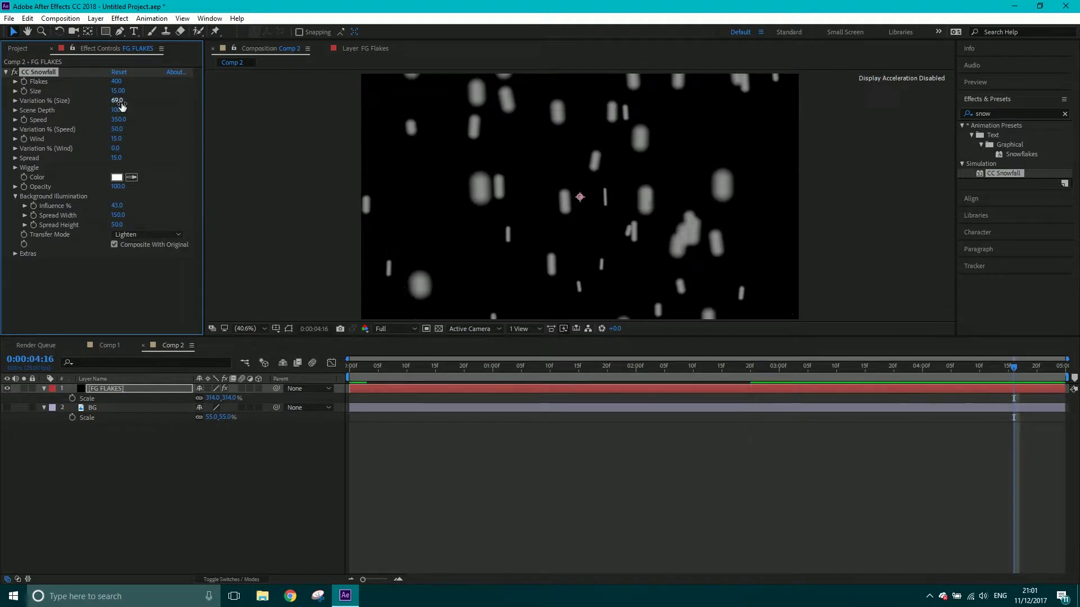
Set the FG FLAKES snowfall's size variation to 100% and Size to 14, and preview the result
{"action": "left_click_drag", "start_coordinate": [117, 101], "coordinate": [163, 97]}
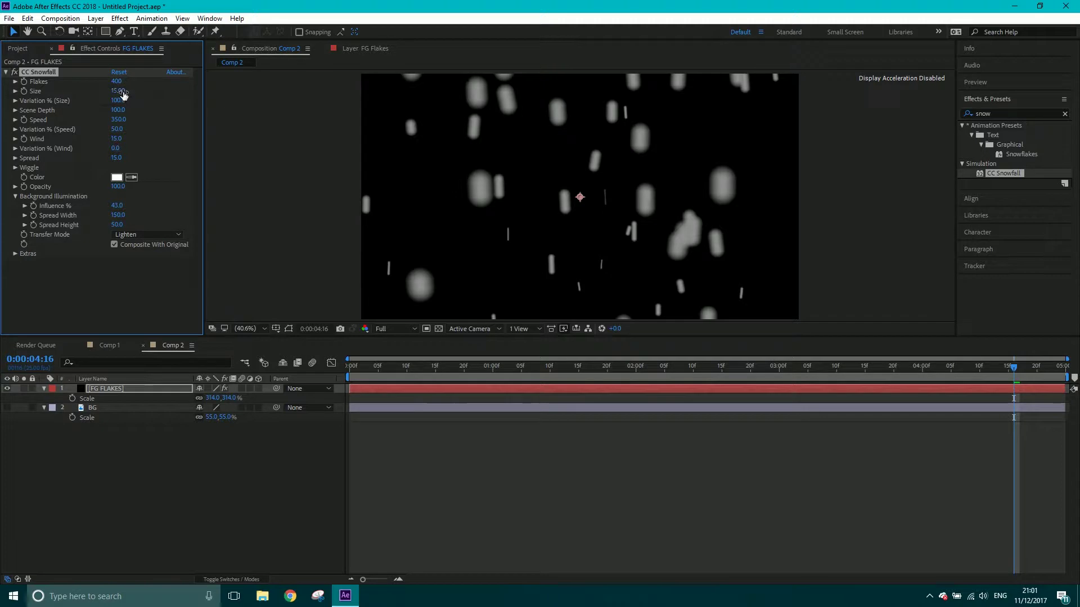
{"action": "left_click_drag", "start_coordinate": [124, 95], "coordinate": [120, 95]}
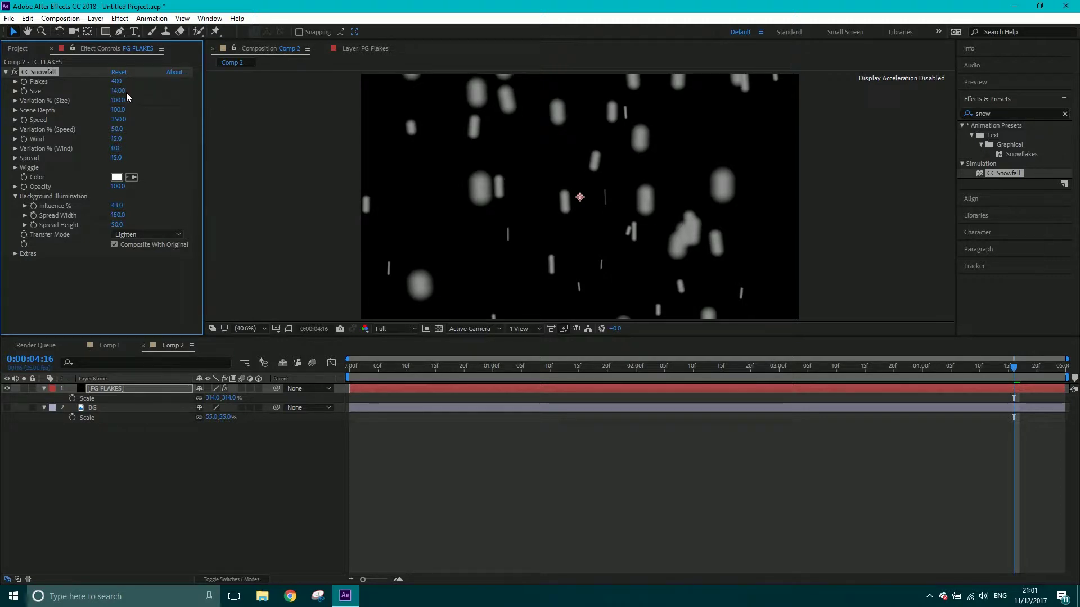
{"action": "key", "text": "space"}
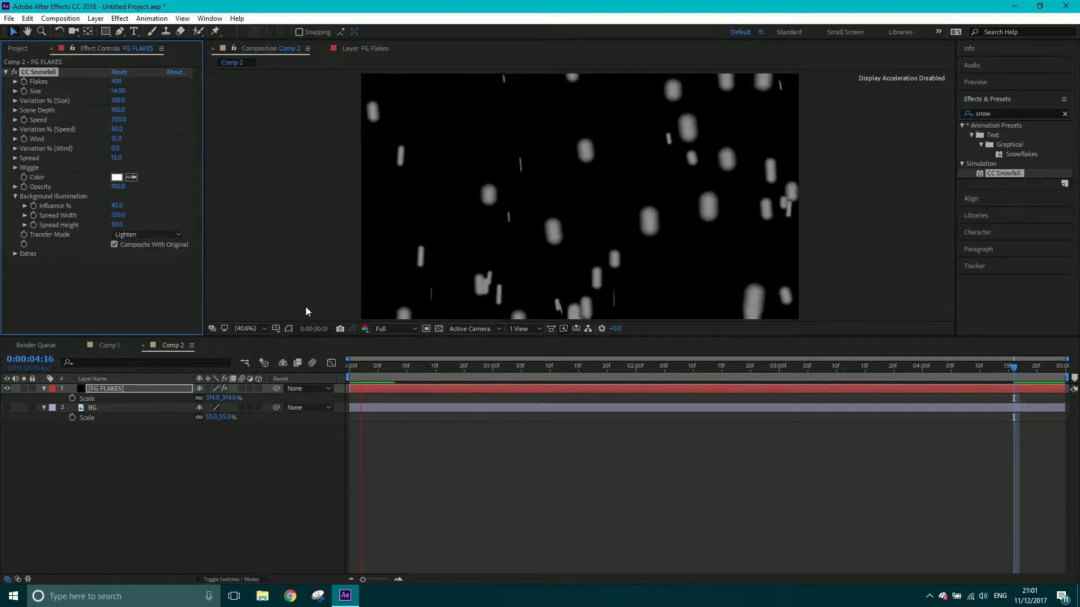
Reduce the number of Flakes on FG FLAKES to 200 and further to 150, and preview the sparser snowfall
{"action": "left_click", "coordinate": [118, 81]}
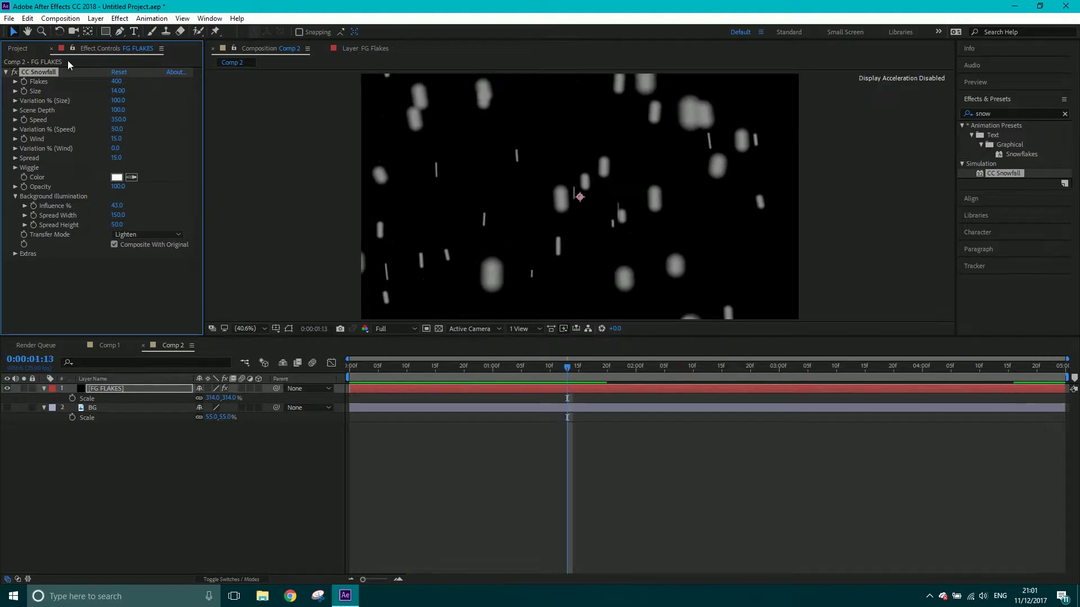
{"action": "type", "text": "200"}
{"action": "key", "text": "Return"}
{"action": "left_click", "coordinate": [118, 82]}
{"action": "type", "text": "150"}
{"action": "key", "text": "Return"}
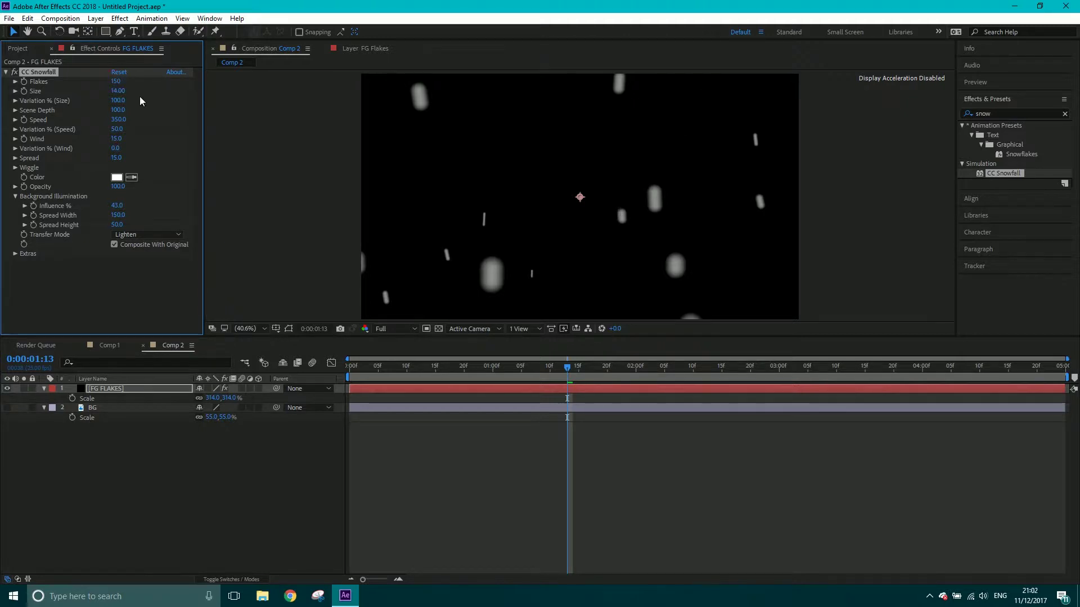
{"action": "key", "text": "space"}
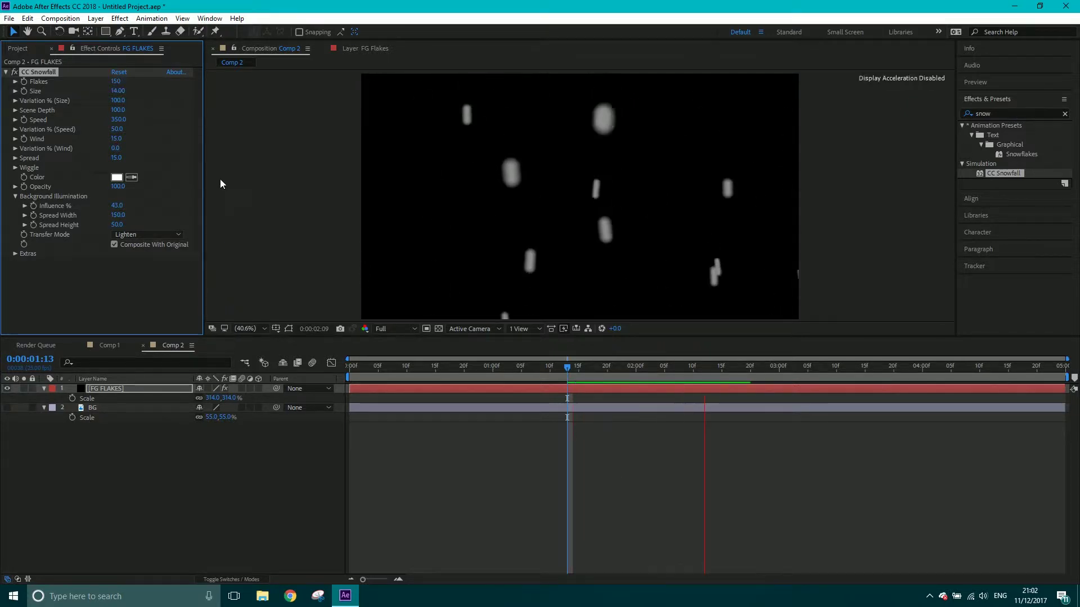
Set the CC Snowfall Wind on FG FLAKES to 50 after trying a value of 30
{"action": "left_click", "coordinate": [116, 138]}
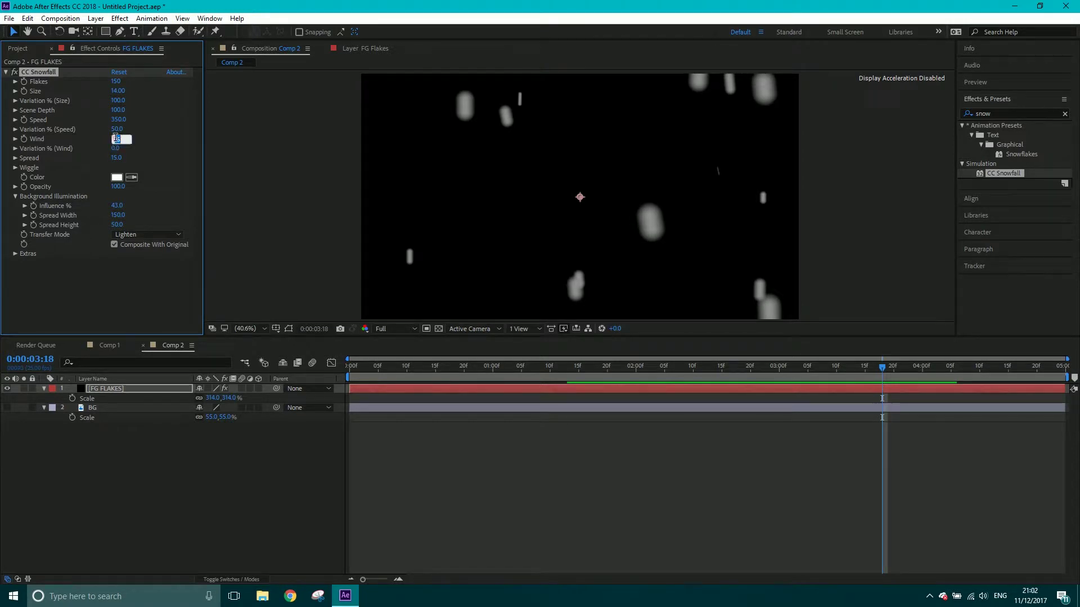
{"action": "type", "text": "30"}
{"action": "key", "text": "Return"}
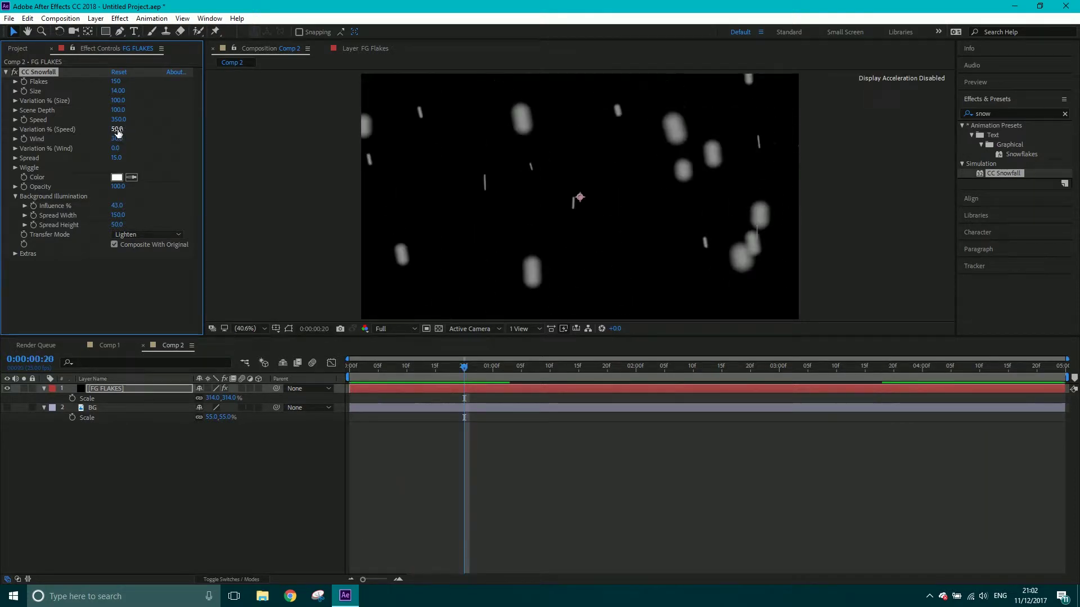
{"action": "left_click", "coordinate": [117, 138]}
{"action": "type", "text": "50"}
{"action": "key", "text": "Return"}
Set the wind variation of the FG FLAKES snowfall to 20% and preview the motion
{"action": "left_click", "coordinate": [127, 148]}
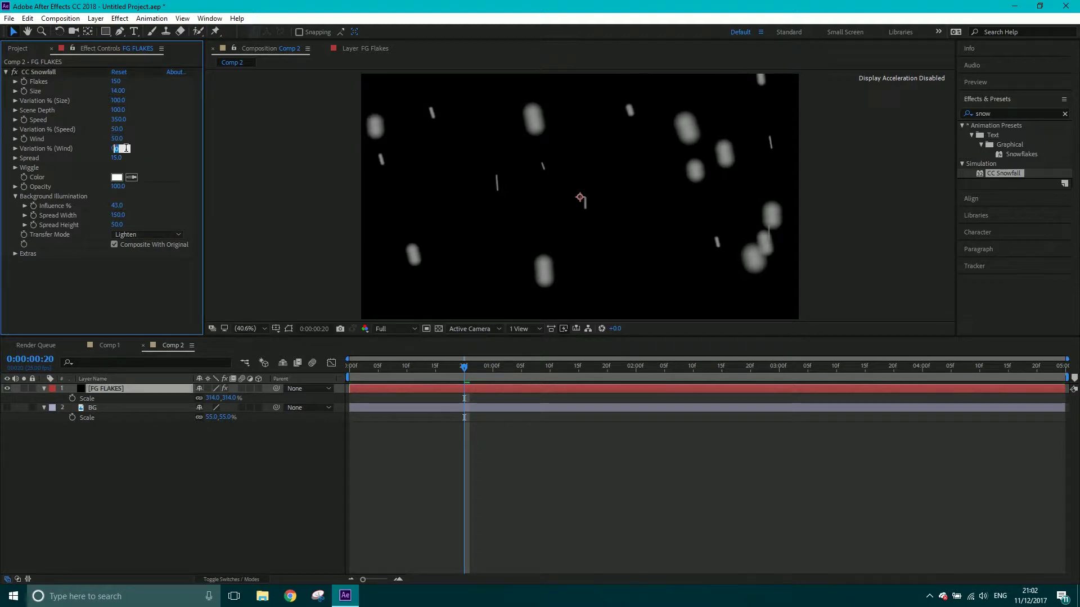
{"action": "type", "text": "20"}
{"action": "key", "text": "Return"}
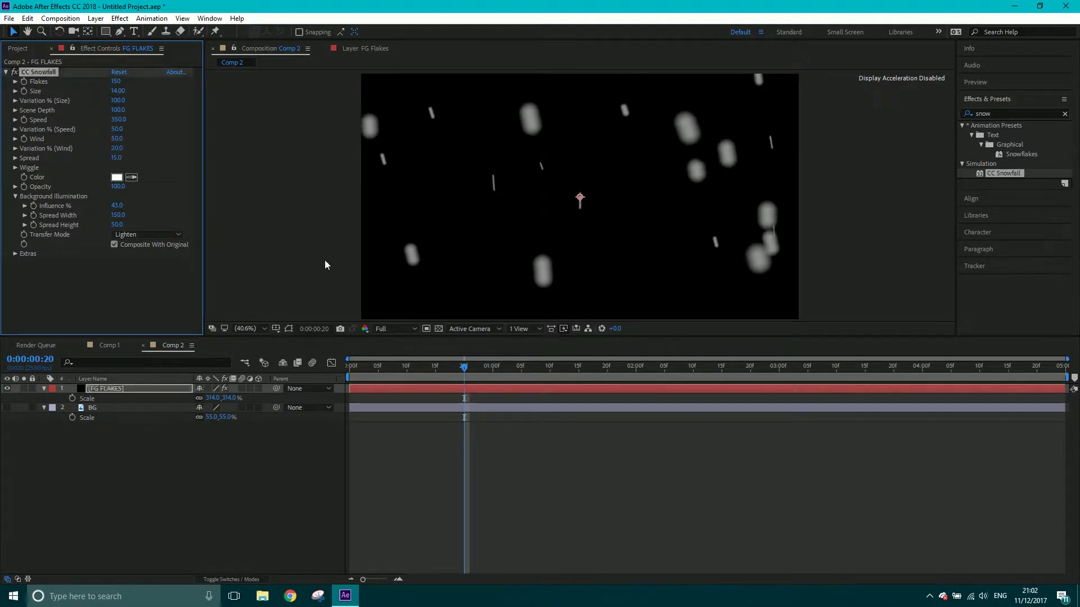
{"action": "key", "text": "space"}
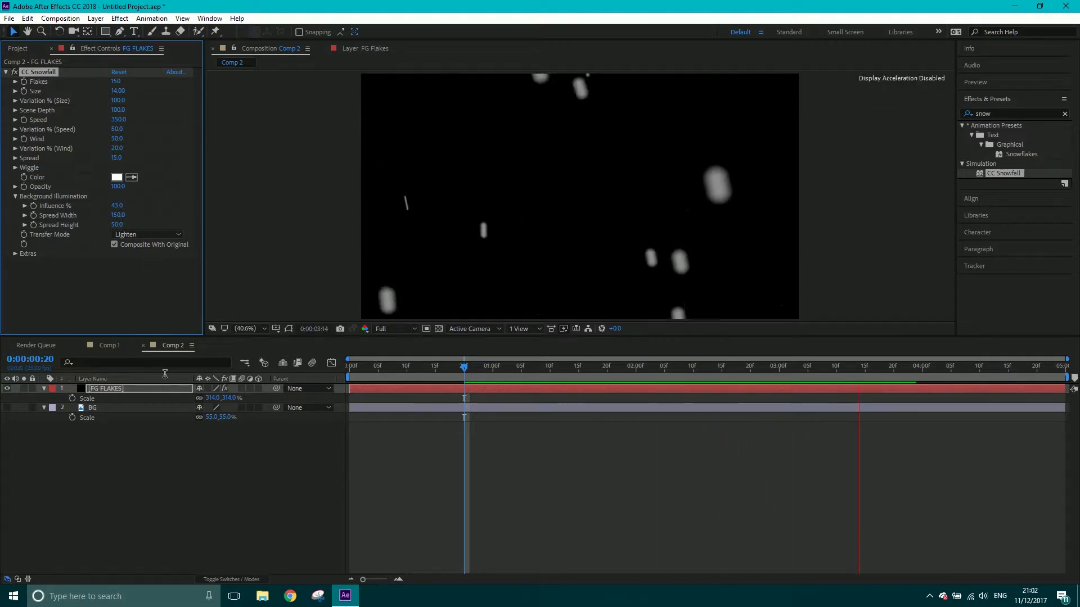
{"action": "key", "text": "space"}
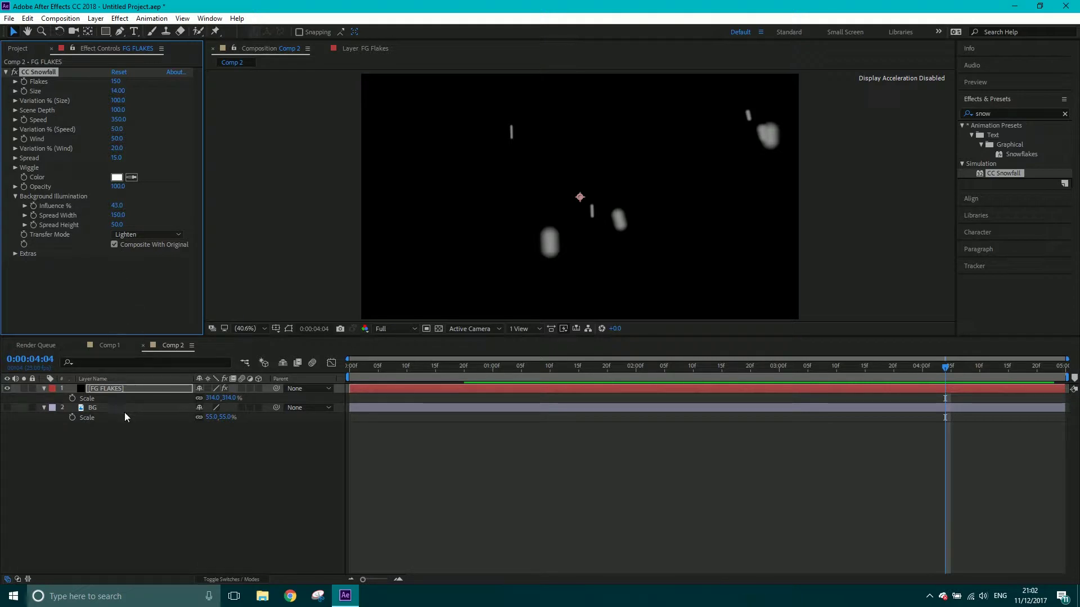
Create a black composition-sized solid named MG FLAKES and apply CC Snowfall to it
{"action": "right_click", "coordinate": [131, 478]}
{"action": "mouse_move", "coordinate": [151, 357]}
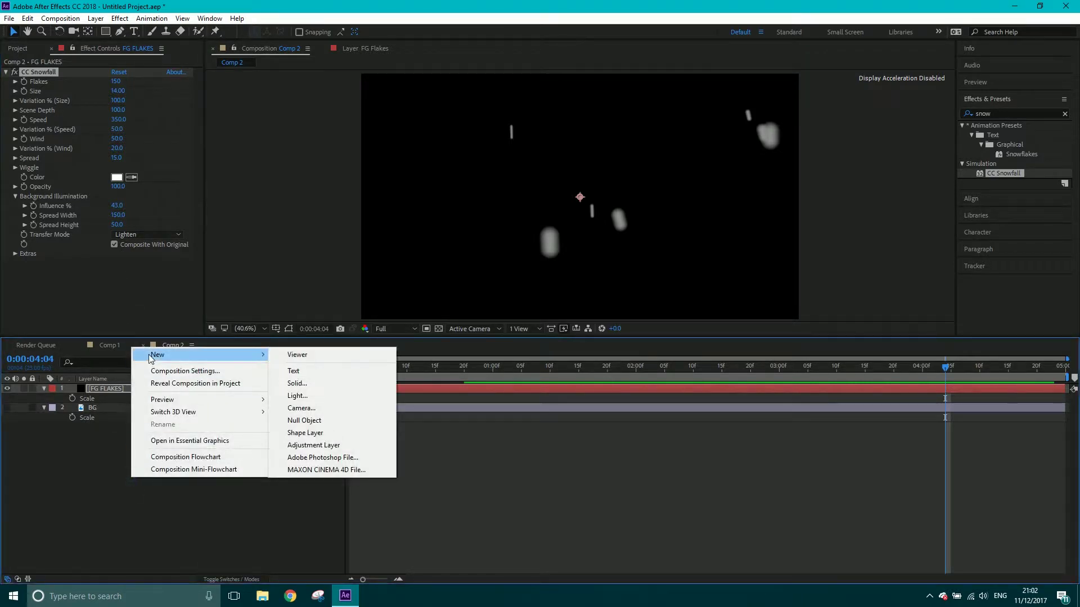
{"action": "left_click", "coordinate": [315, 386]}
{"action": "type", "text": "MG "}
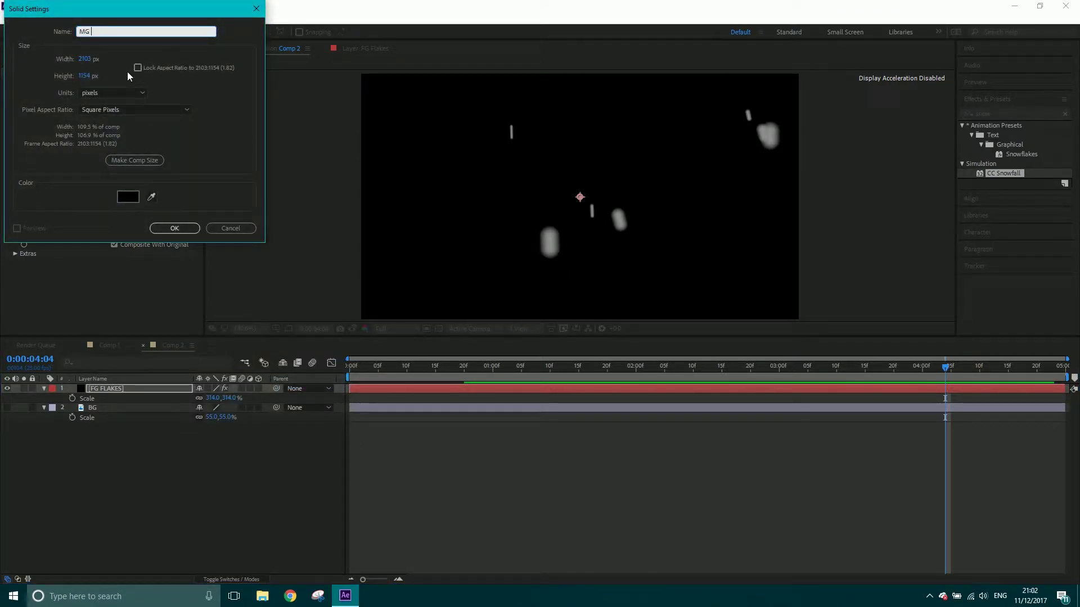
{"action": "type", "text": "FLAKES"}
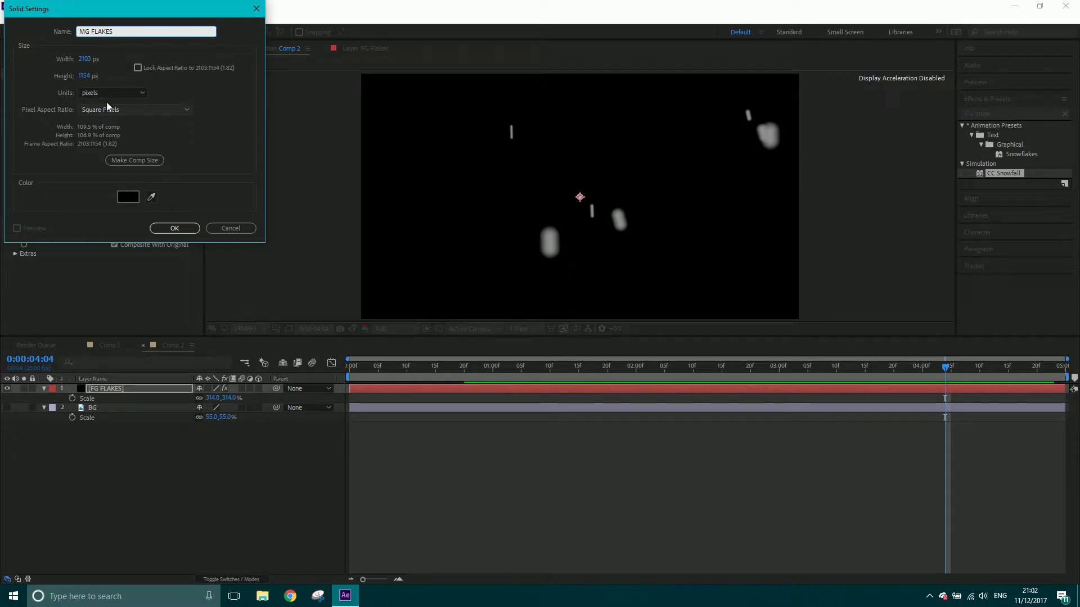
{"action": "left_click", "coordinate": [123, 161]}
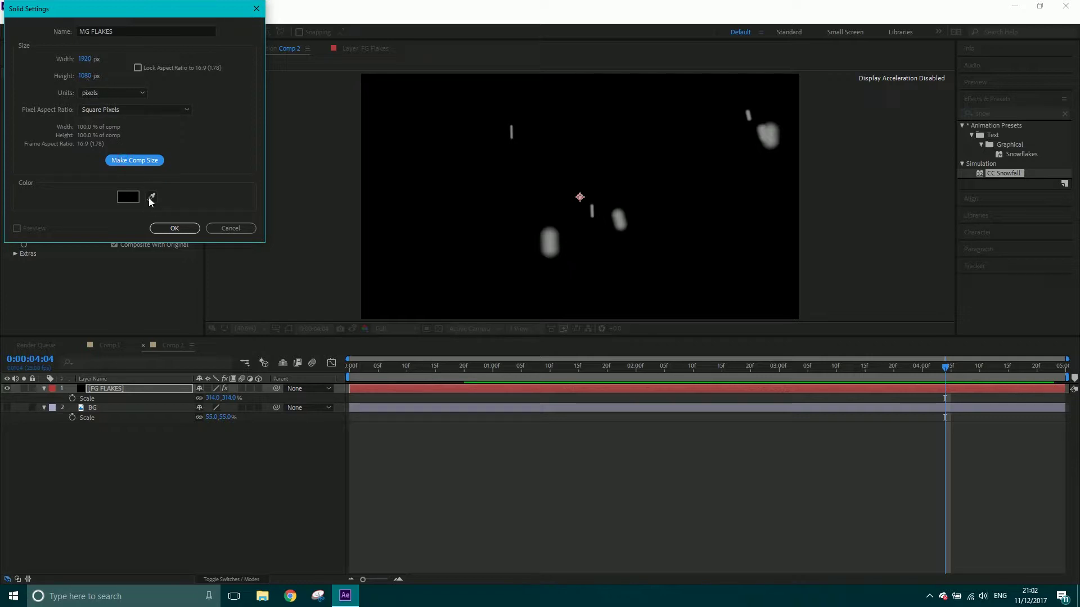
{"action": "left_click", "coordinate": [173, 232]}
{"action": "left_click_drag", "start_coordinate": [1003, 173], "coordinate": [810, 390]}
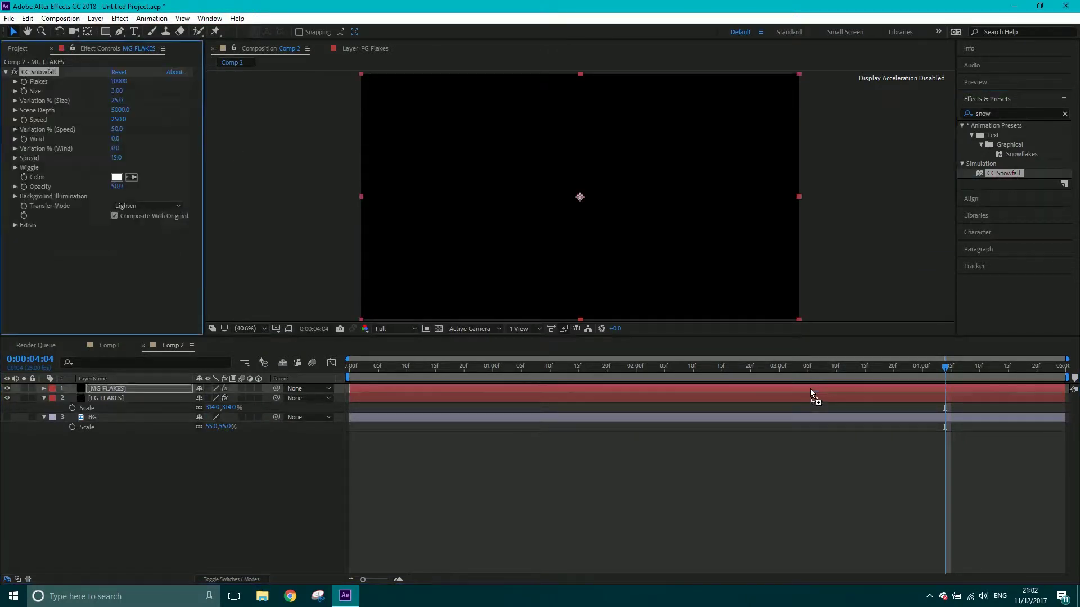
Match the MG FLAKES snowfall's wind to FG FLAKES with Wind 50 and wind variation 20%
{"action": "left_click", "coordinate": [112, 396]}
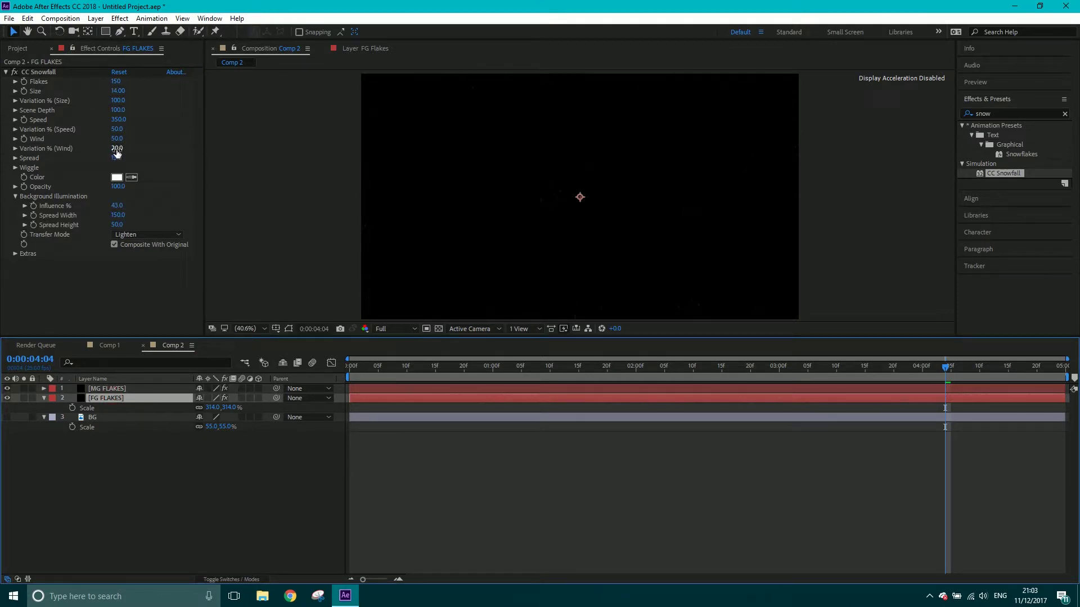
{"action": "left_click", "coordinate": [112, 388]}
{"action": "left_click", "coordinate": [114, 140]}
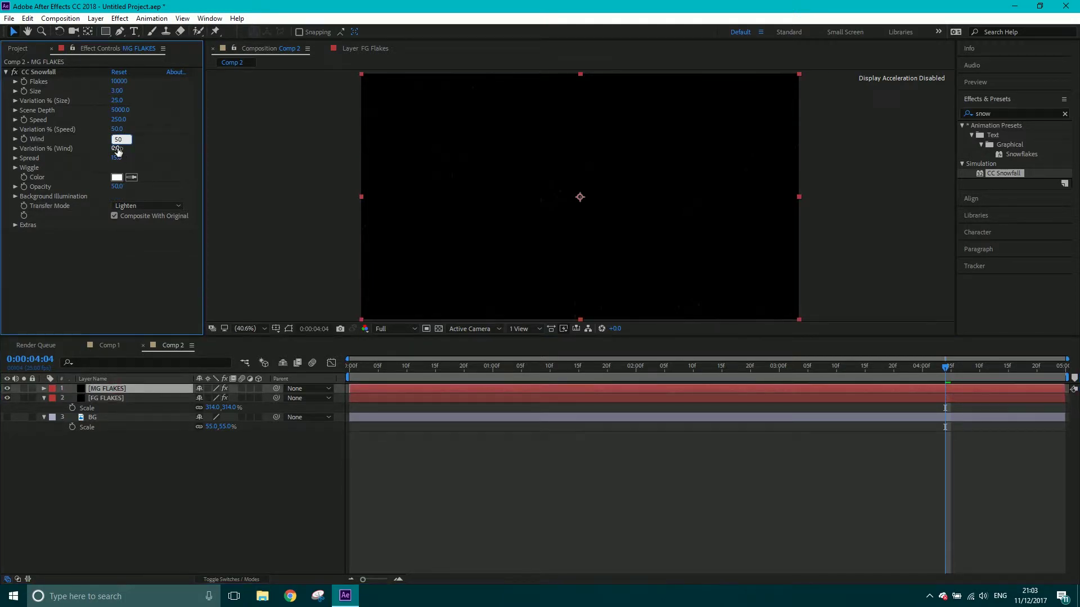
{"action": "left_click", "coordinate": [118, 148]}
{"action": "type", "text": "30"}
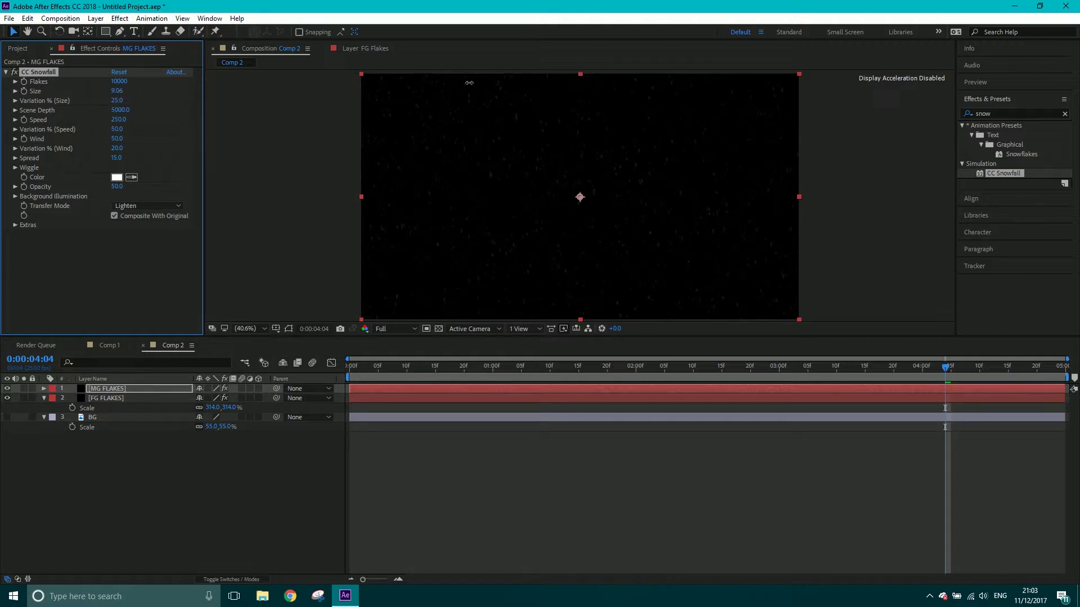
Set the MG FLAKES snowfall to Size 9.71 and Opacity 100, and preview it
{"action": "left_click_drag", "start_coordinate": [121, 187], "coordinate": [155, 179]}
{"action": "key", "text": "space"}
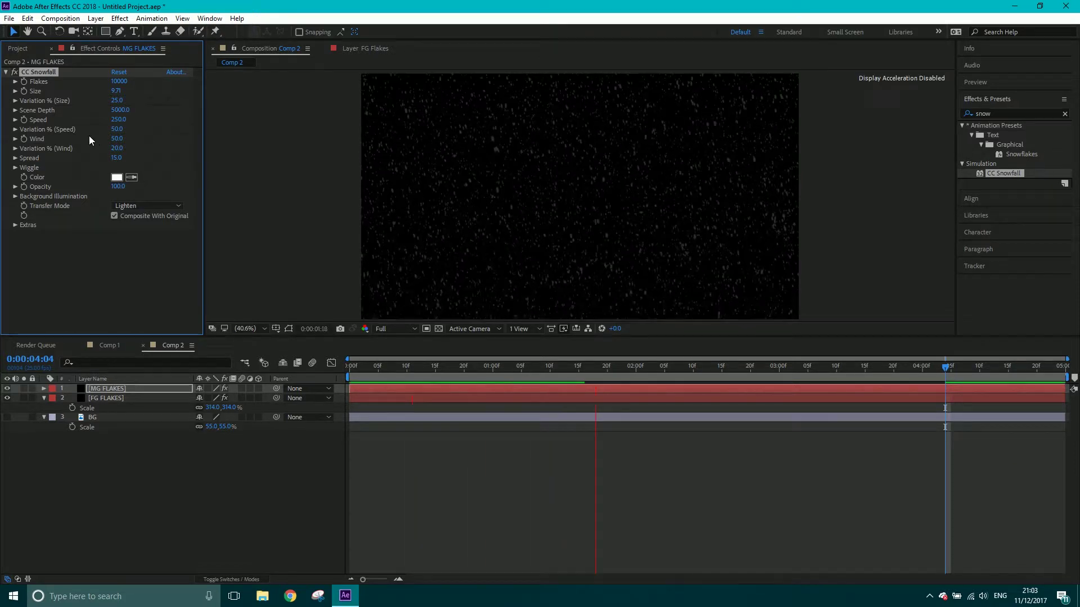
{"action": "key", "text": "space"}
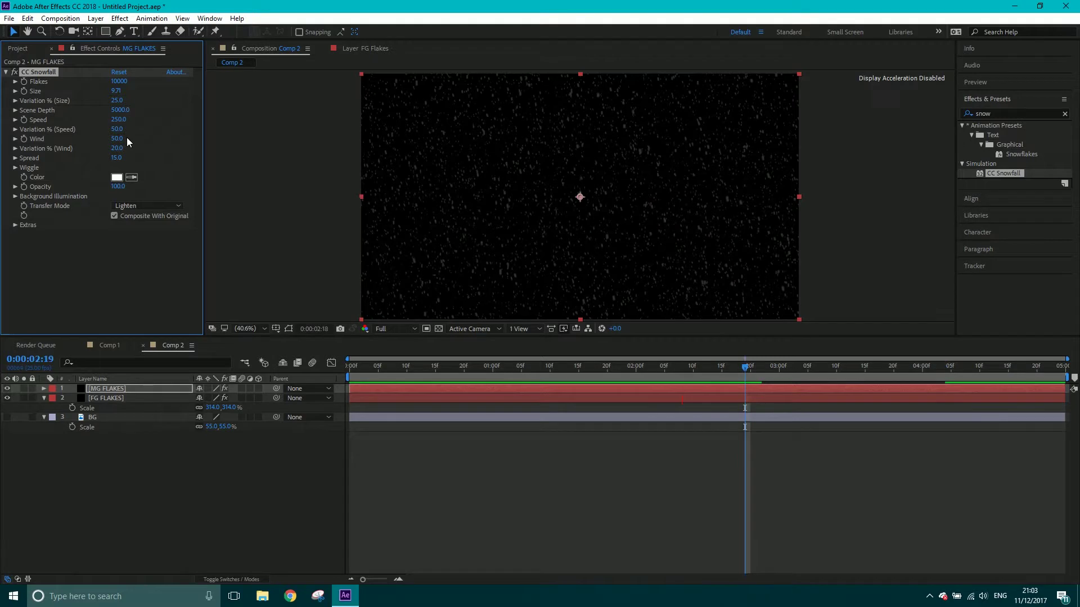
Raise the speed variation of the MG FLAKES snowfall to 100% and preview the motion
{"action": "left_click_drag", "start_coordinate": [122, 129], "coordinate": [216, 125]}
{"action": "key", "text": "space"}
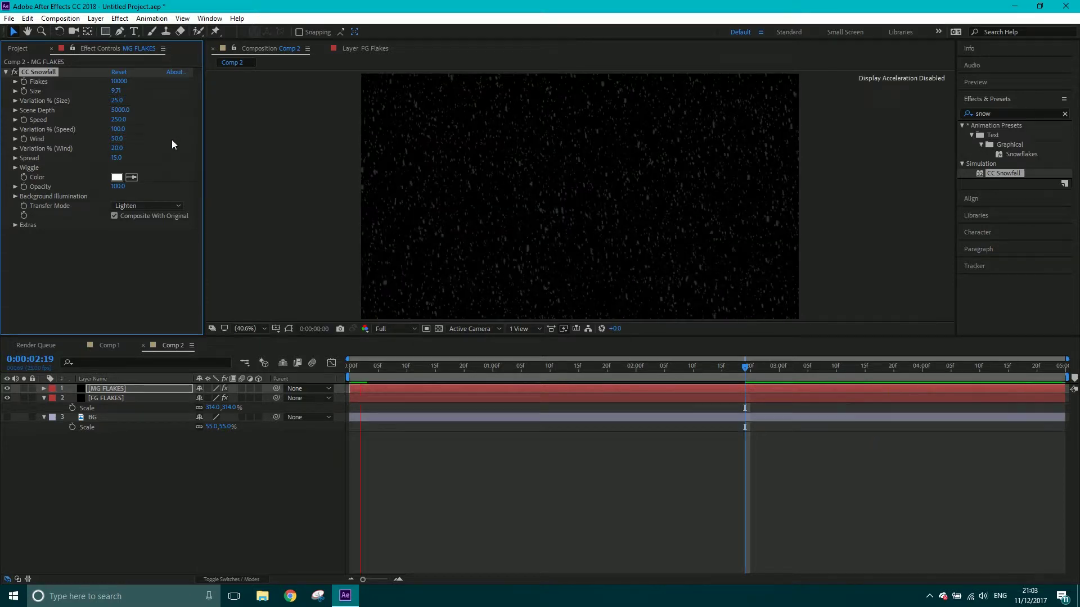
{"action": "key", "text": "space"}
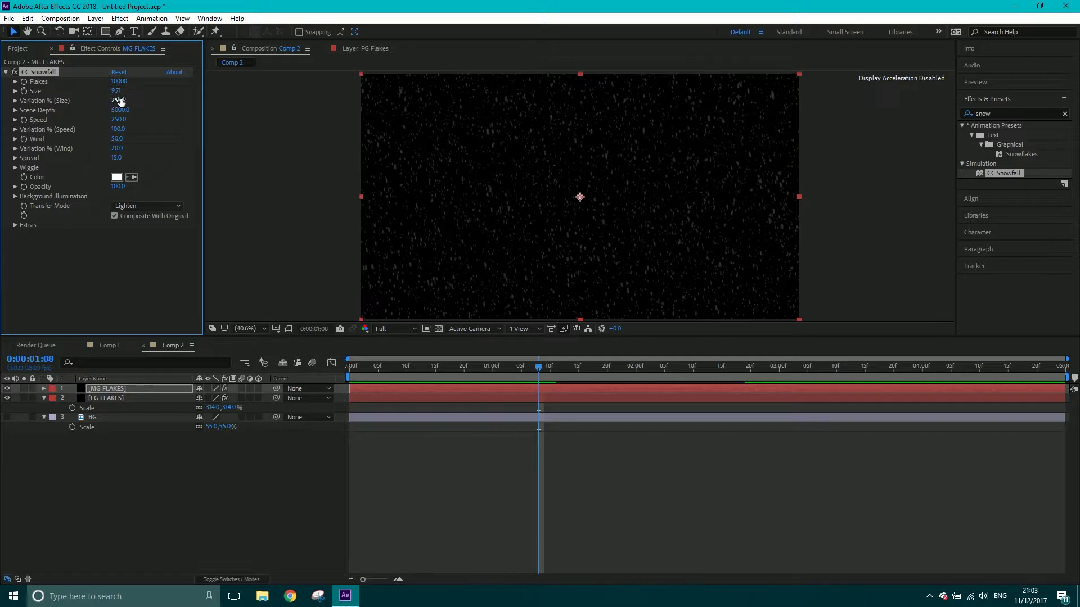
Set the MG FLAKES snowfall's Size to 14.99, scale the layer to 120%, and preview it
{"action": "left_click_drag", "start_coordinate": [119, 93], "coordinate": [337, 82]}
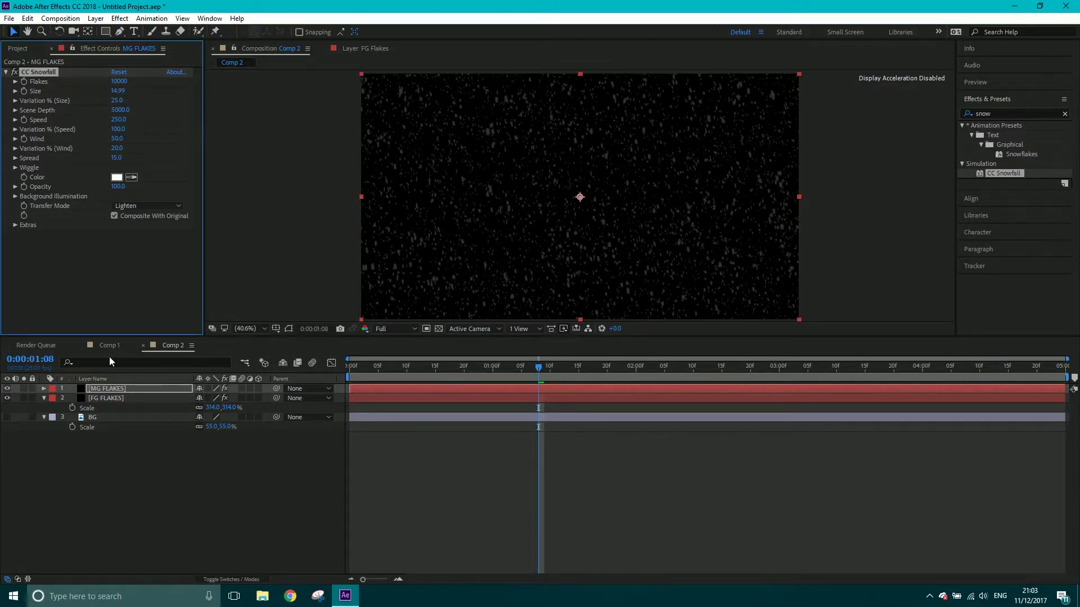
{"action": "key", "text": "s"}
{"action": "left_click", "coordinate": [211, 397]}
{"action": "type", "text": "120"}
{"action": "key", "text": "Return"}
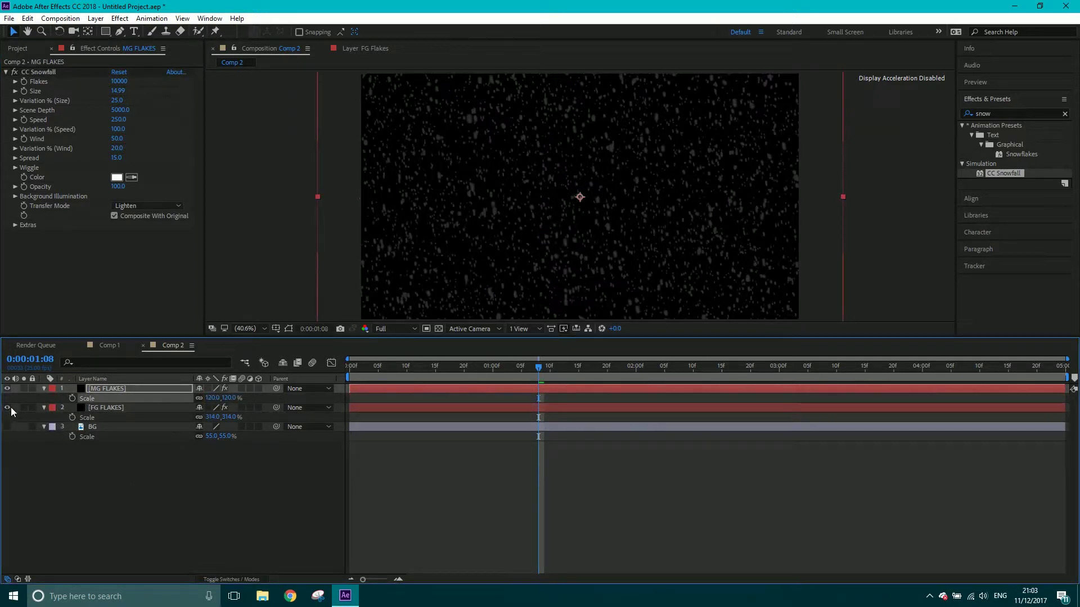
{"action": "left_click_drag", "start_coordinate": [425, 368], "coordinate": [405, 368]}
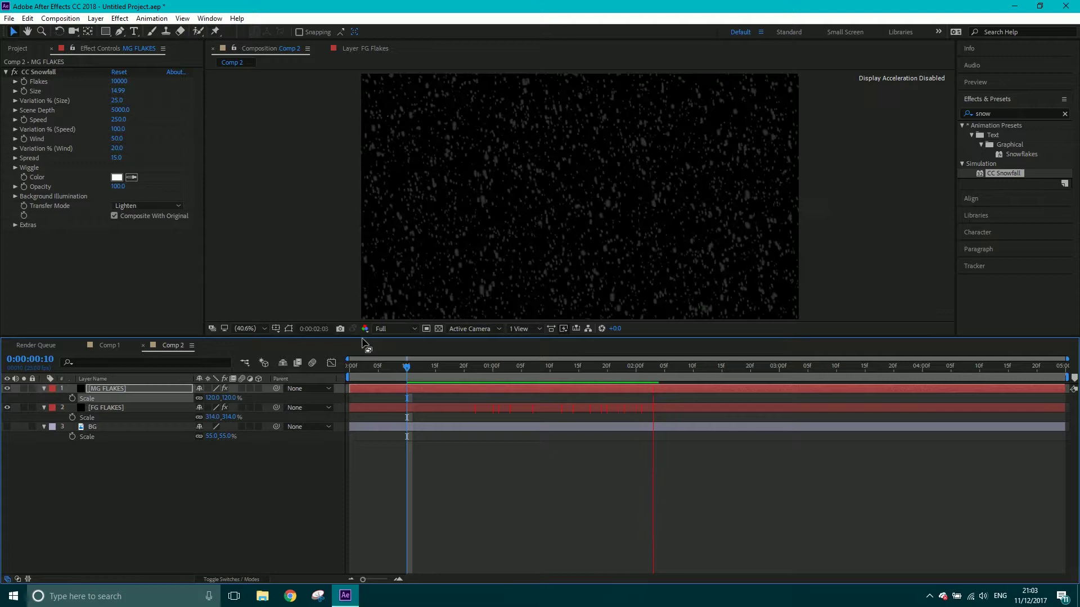
{"action": "key", "text": "space"}
Set the blending mode of both MG FLAKES and FG FLAKES to Screen and preview the combined snow
{"action": "left_click", "coordinate": [100, 408]}
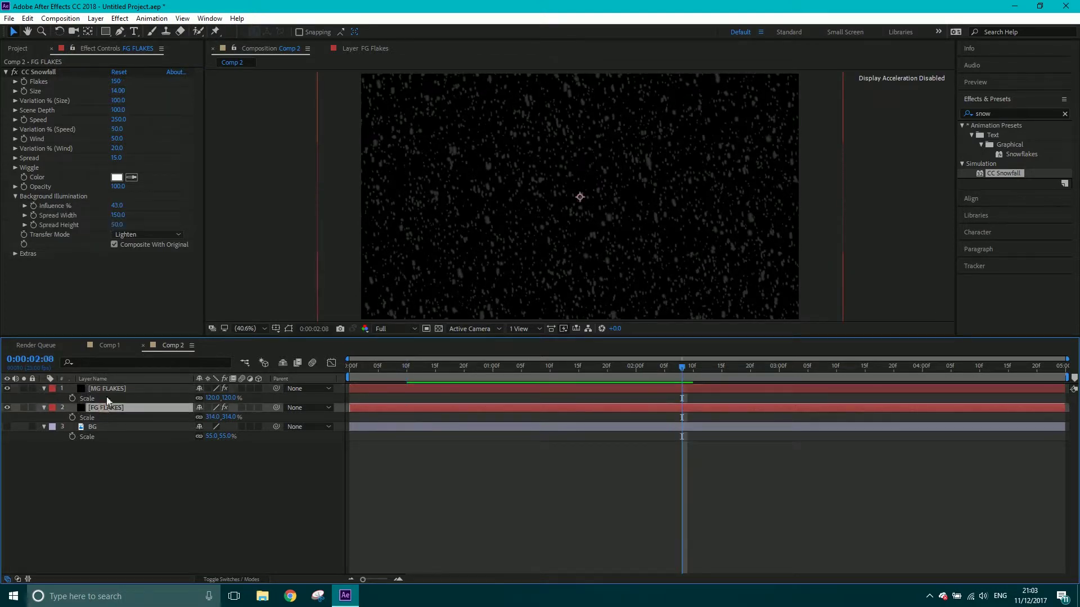
{"action": "left_click", "coordinate": [224, 579]}
{"action": "left_click", "coordinate": [214, 407]}
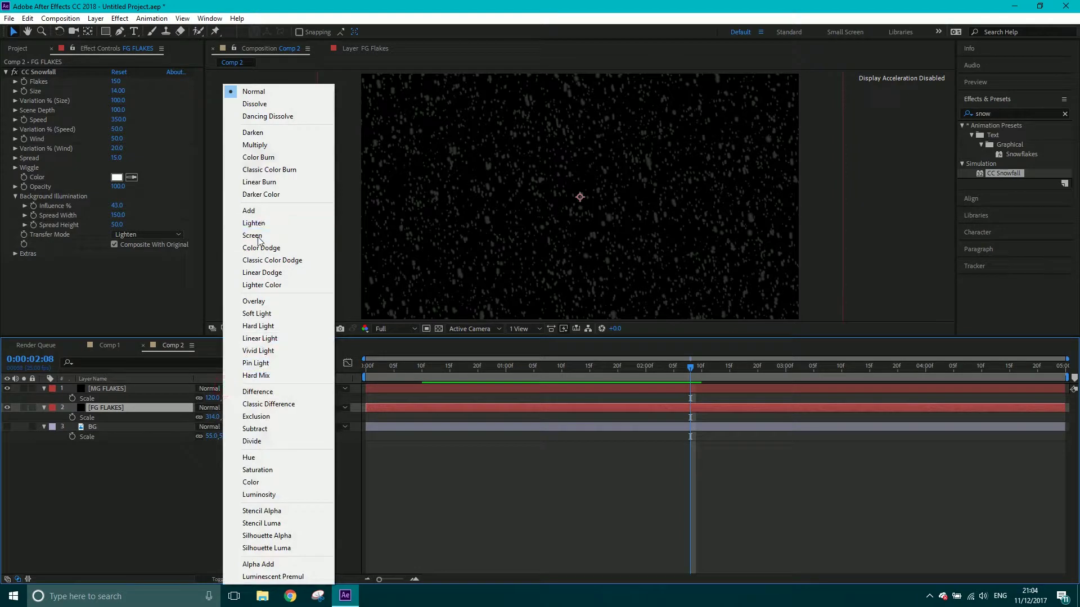
{"action": "left_click", "coordinate": [257, 235]}
{"action": "left_click", "coordinate": [213, 409]}
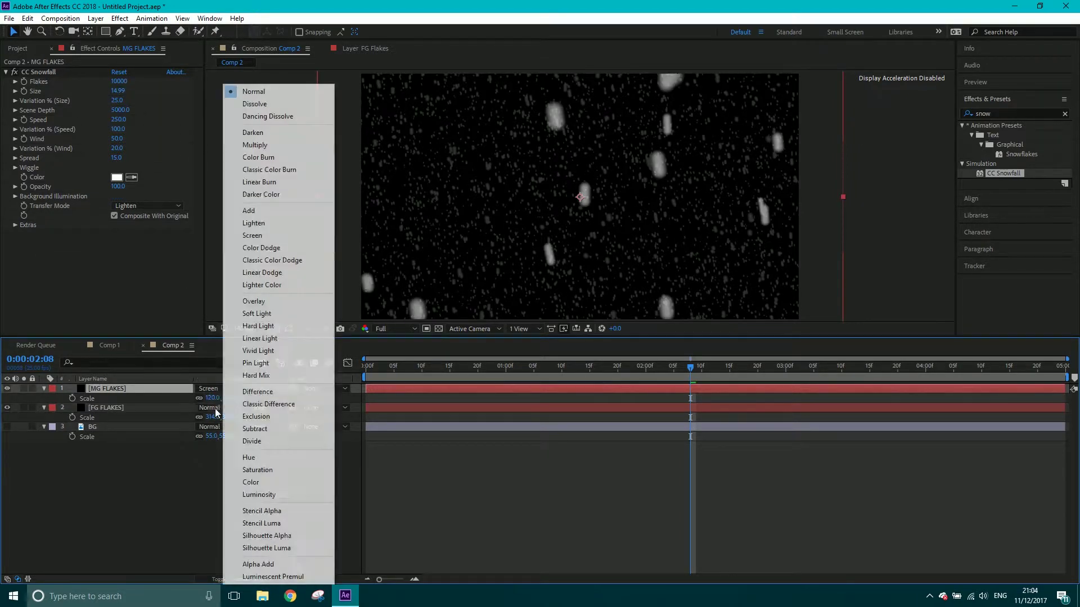
{"action": "left_click", "coordinate": [262, 234]}
{"action": "key", "text": "space"}
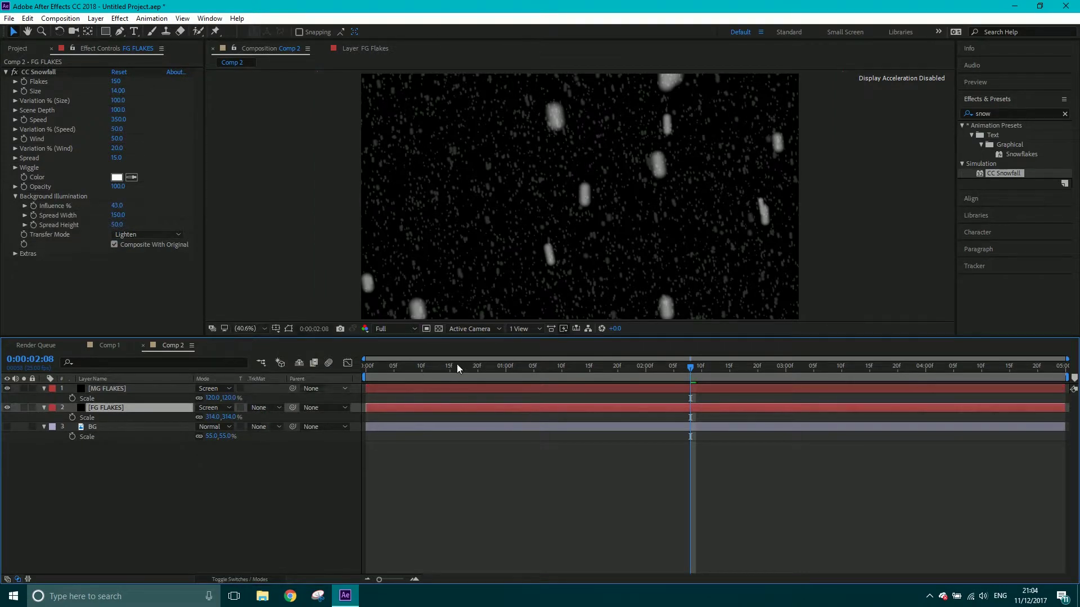
Set the Background Illumination Influence of the MG FLAKES snowfall to 60% and preview it
{"action": "left_click", "coordinate": [440, 388]}
{"action": "left_click", "coordinate": [15, 196]}
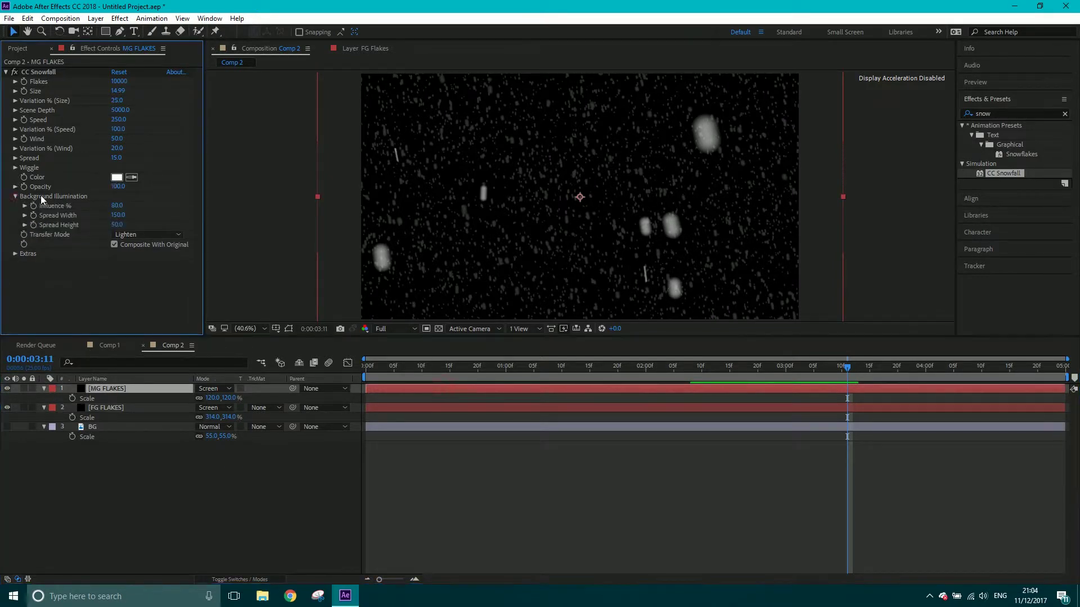
{"action": "left_click_drag", "start_coordinate": [116, 206], "coordinate": [111, 205]}
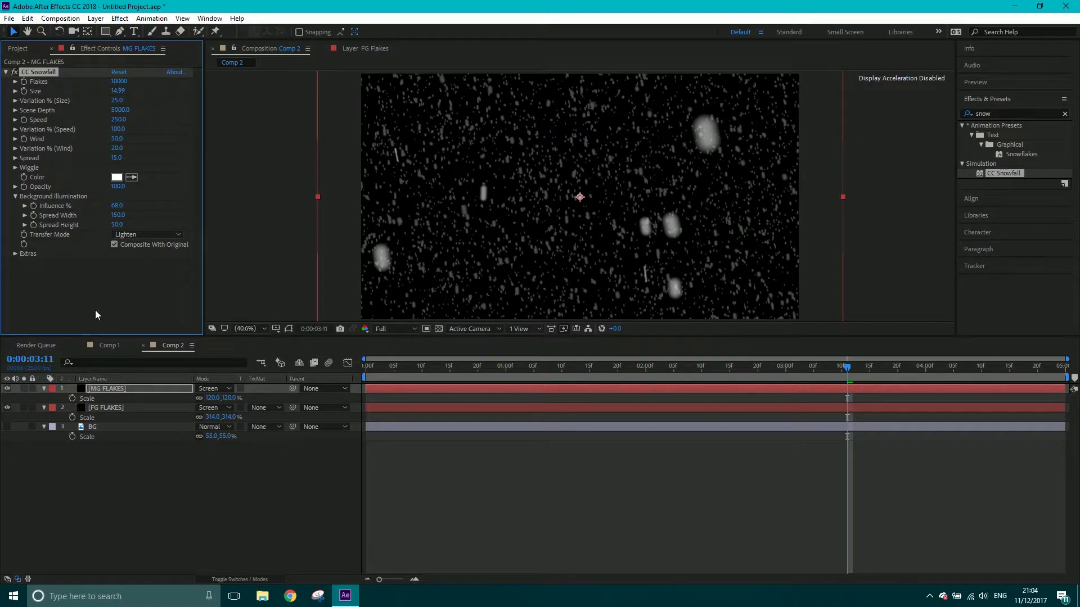
{"action": "left_click", "coordinate": [115, 207]}
{"action": "type", "text": "60"}
{"action": "key", "text": "Return"}
{"action": "key", "text": "space"}
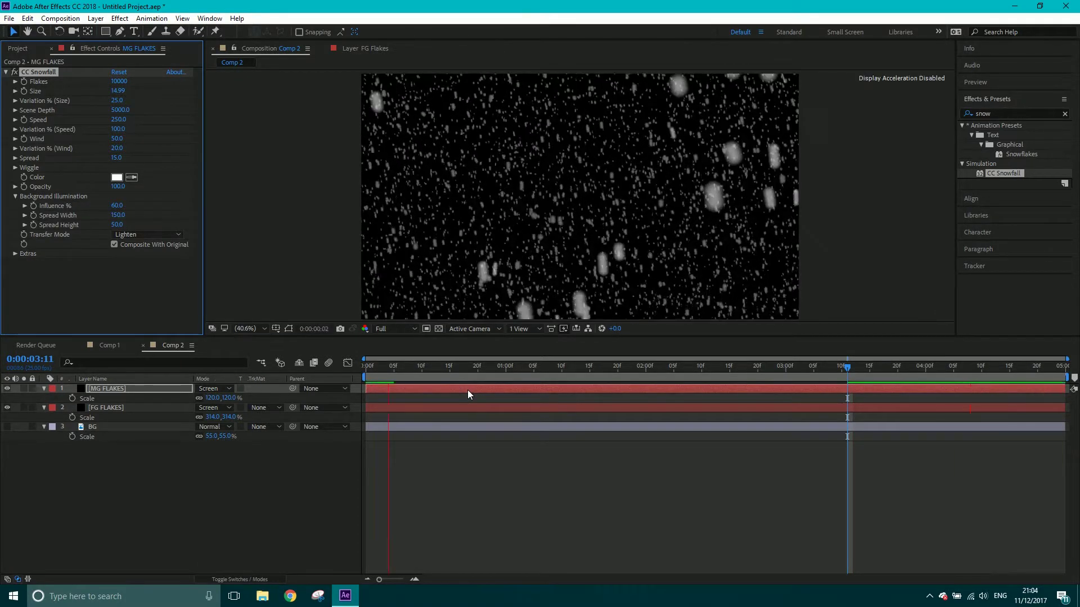
{"action": "key", "text": "space"}
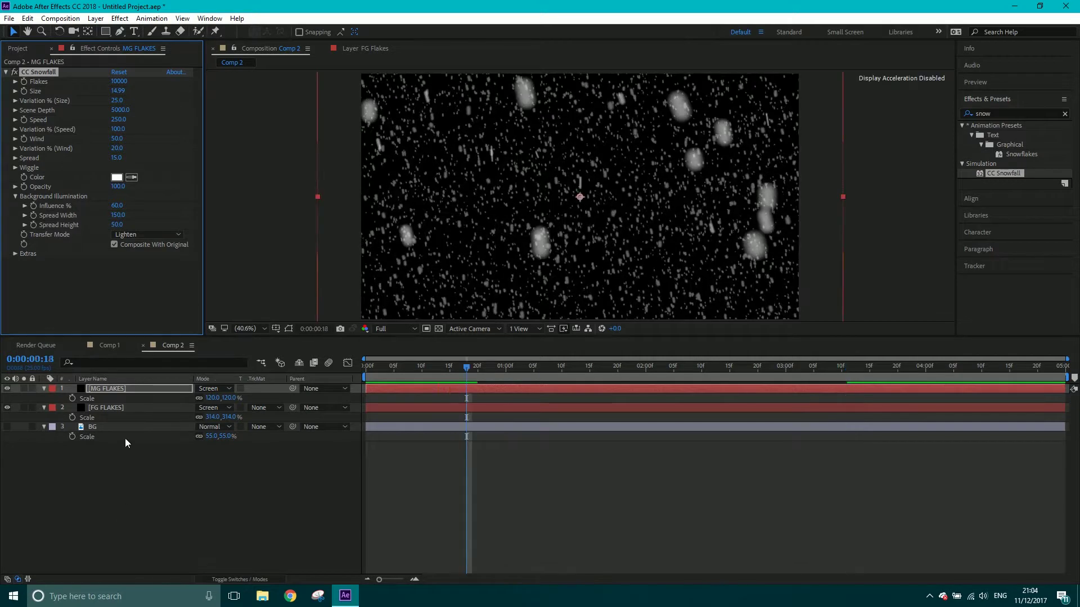
Create a black composition-sized solid named BG FLAKES and apply CC Snowfall to it
{"action": "right_click", "coordinate": [140, 497]}
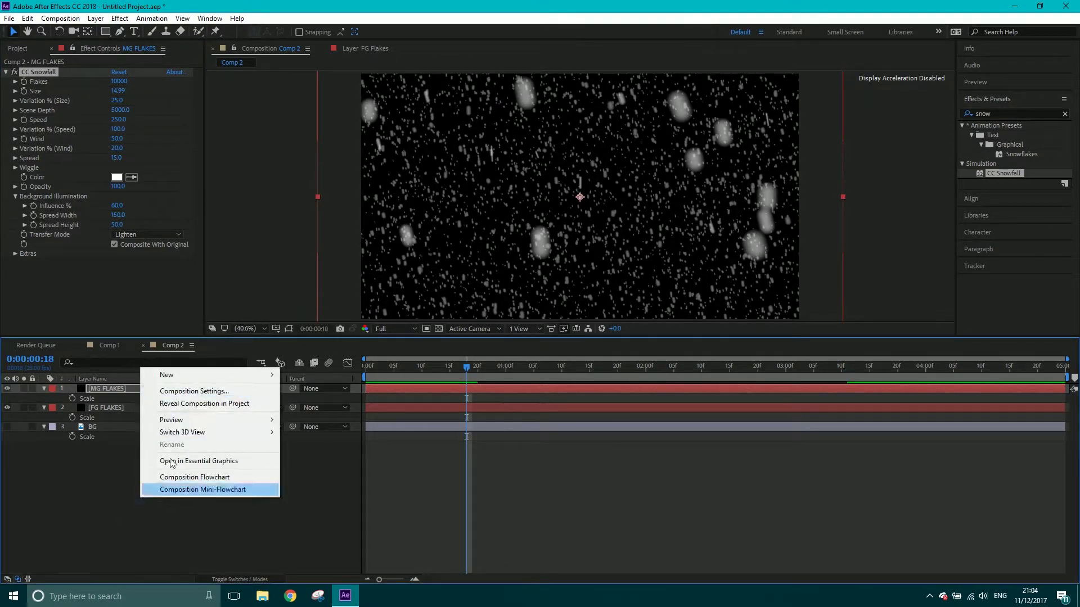
{"action": "mouse_move", "coordinate": [180, 372]}
{"action": "left_click", "coordinate": [340, 402]}
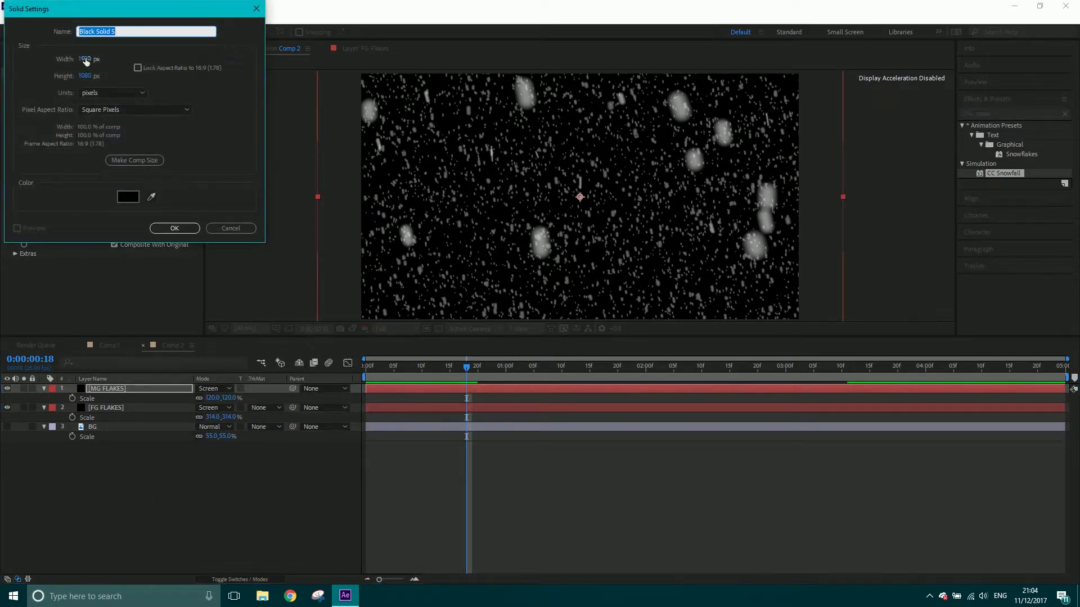
{"action": "type", "text": "BG FLAKES"}
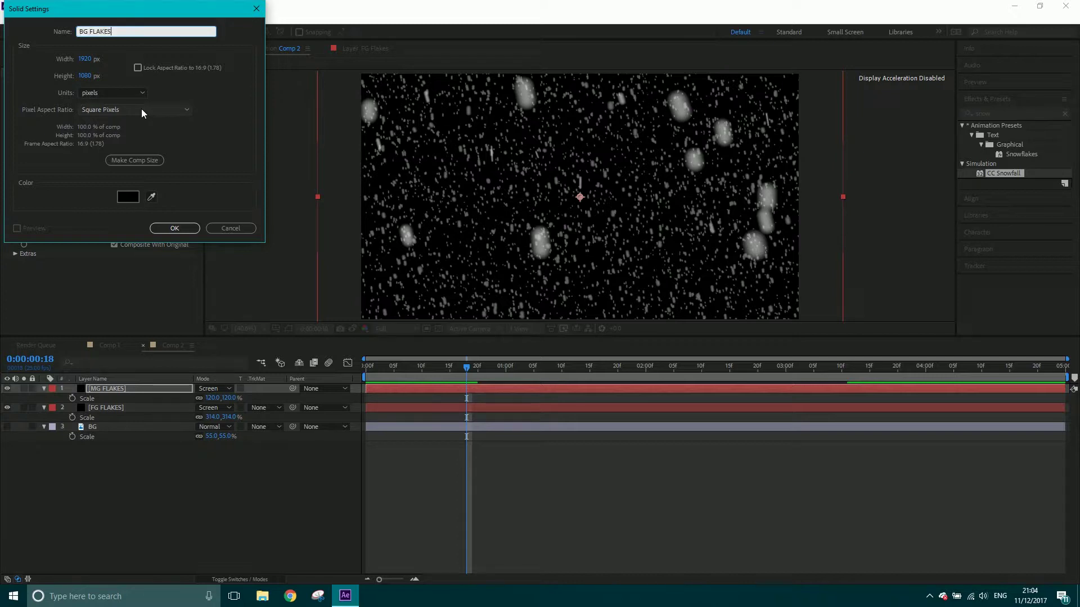
{"action": "left_click", "coordinate": [174, 228]}
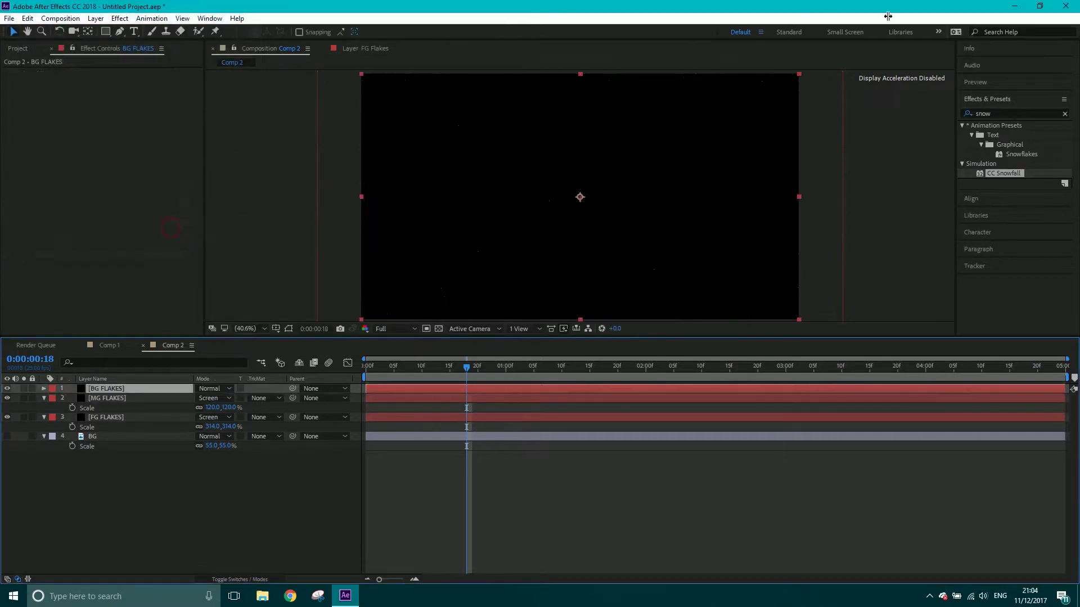
{"action": "left_click_drag", "start_coordinate": [996, 176], "coordinate": [633, 184]}
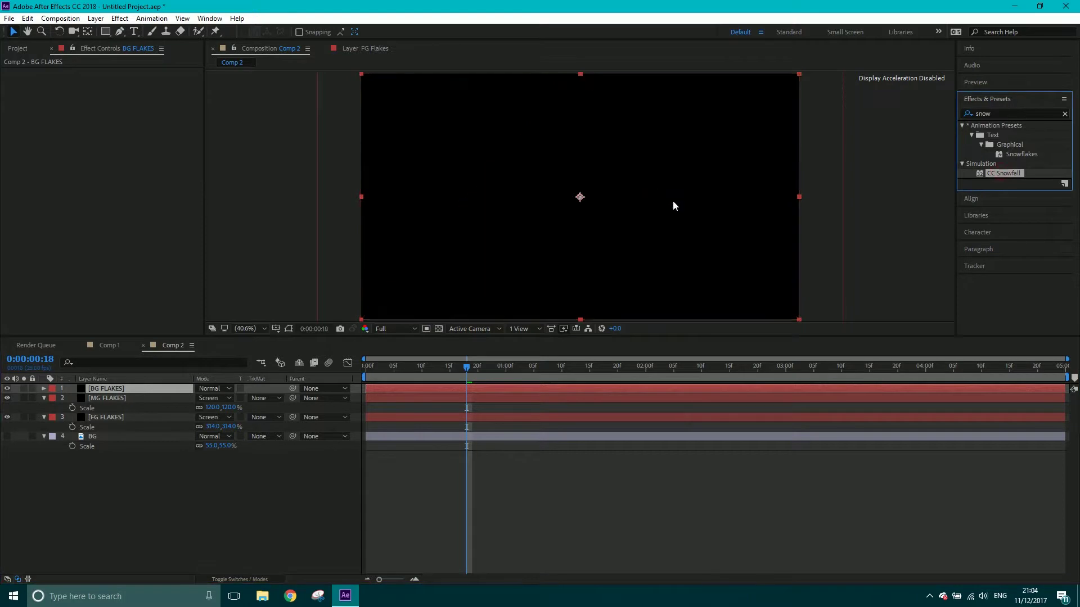
Set the BG FLAKES snowfall to Size 8 and Opacity 100
{"action": "left_click_drag", "start_coordinate": [113, 90], "coordinate": [163, 91]}
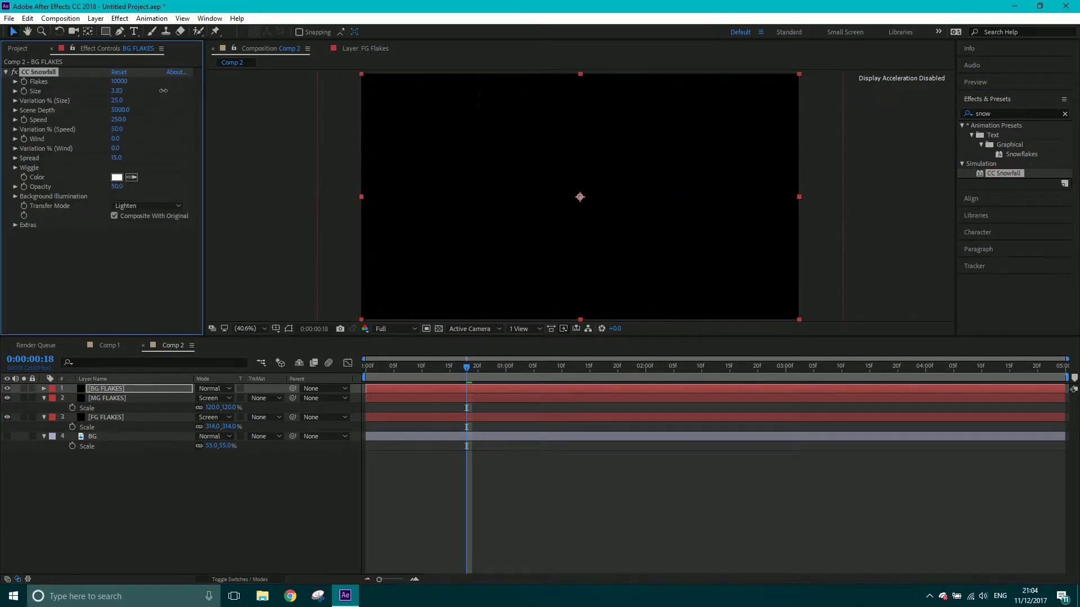
{"action": "left_click", "coordinate": [117, 90]}
{"action": "type", "text": "8"}
{"action": "left_click", "coordinate": [118, 187]}
{"action": "type", "text": "100"}
{"action": "key", "text": "Return"}
Match the BG FLAKES snowfall's wind to MG FLAKES with Wind 50 and wind variation 20%, and preview it
{"action": "left_click", "coordinate": [120, 399]}
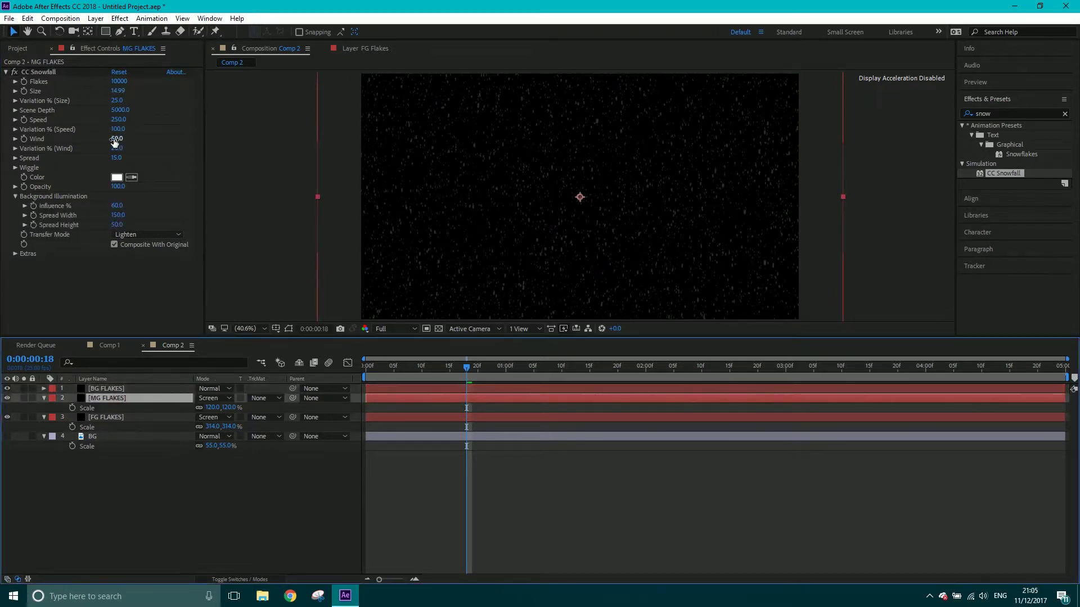
{"action": "left_click", "coordinate": [124, 387]}
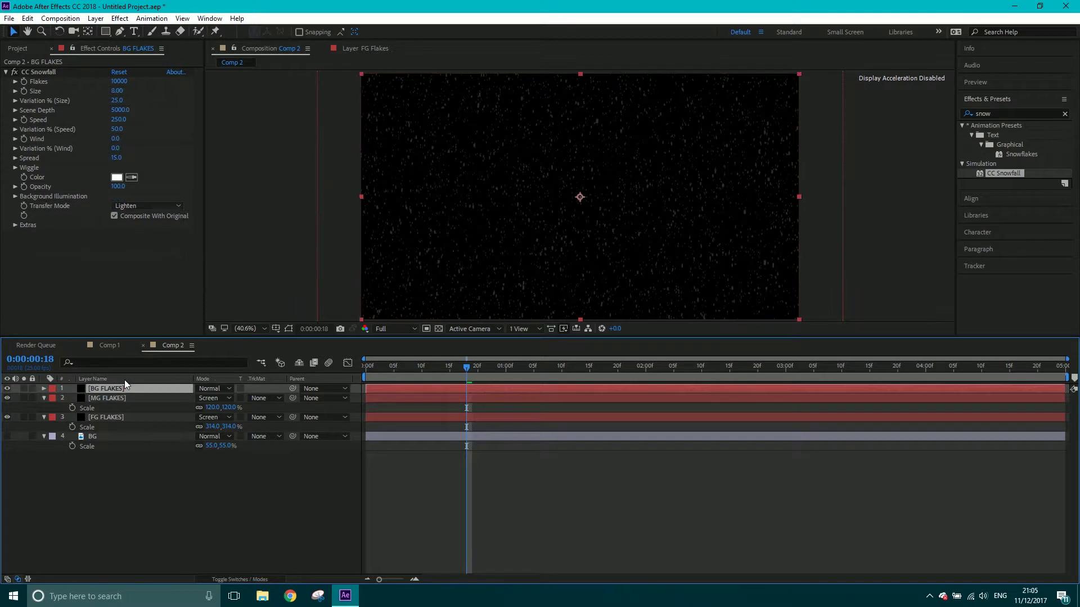
{"action": "left_click", "coordinate": [115, 138]}
{"action": "type", "text": "50"}
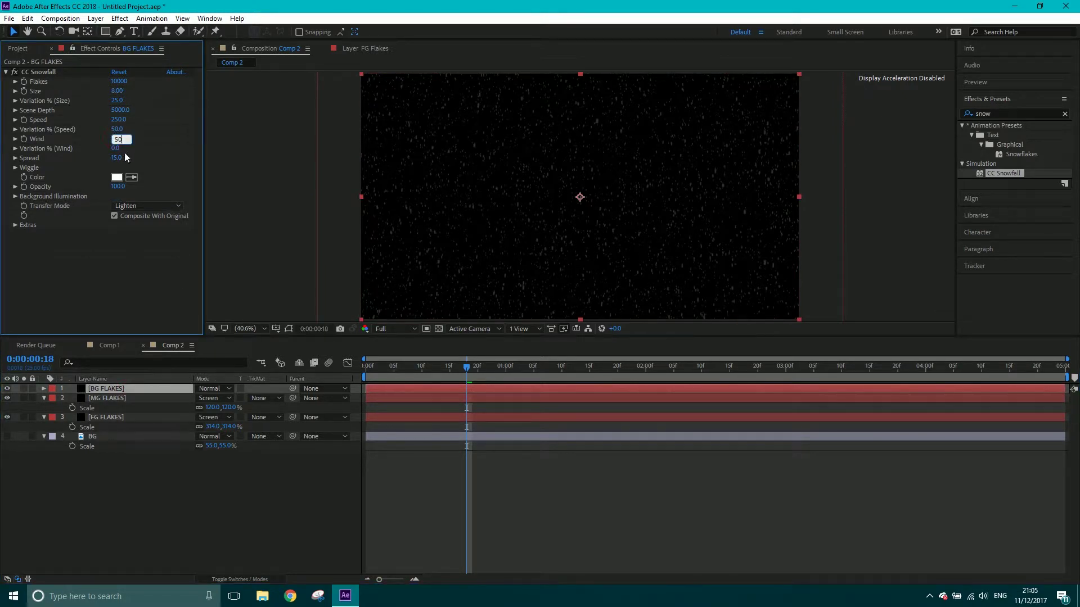
{"action": "left_click", "coordinate": [120, 149]}
{"action": "type", "text": "2"}
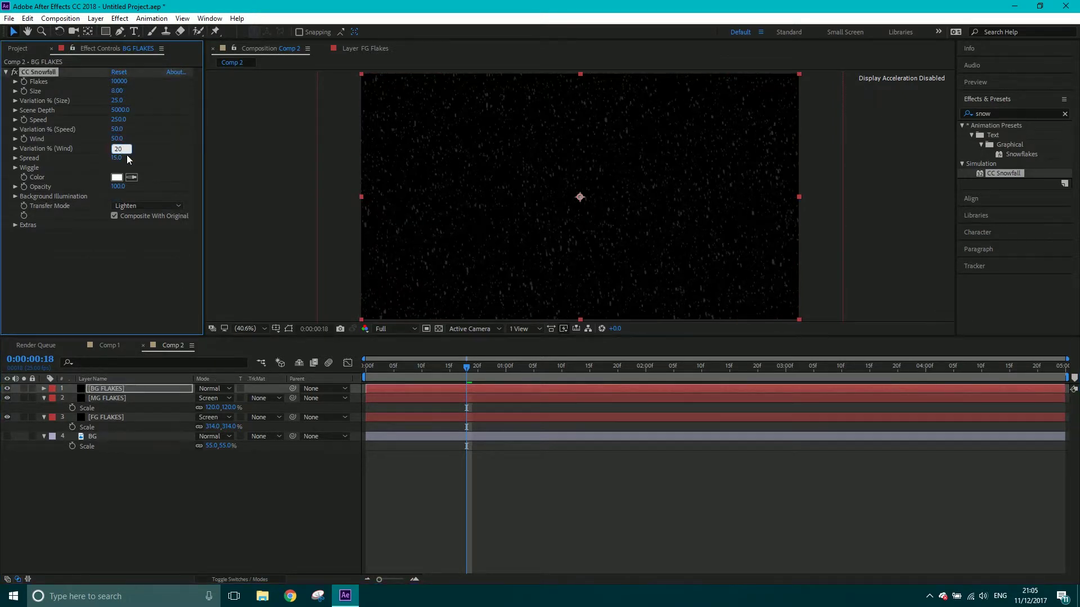
{"action": "key", "text": "space"}
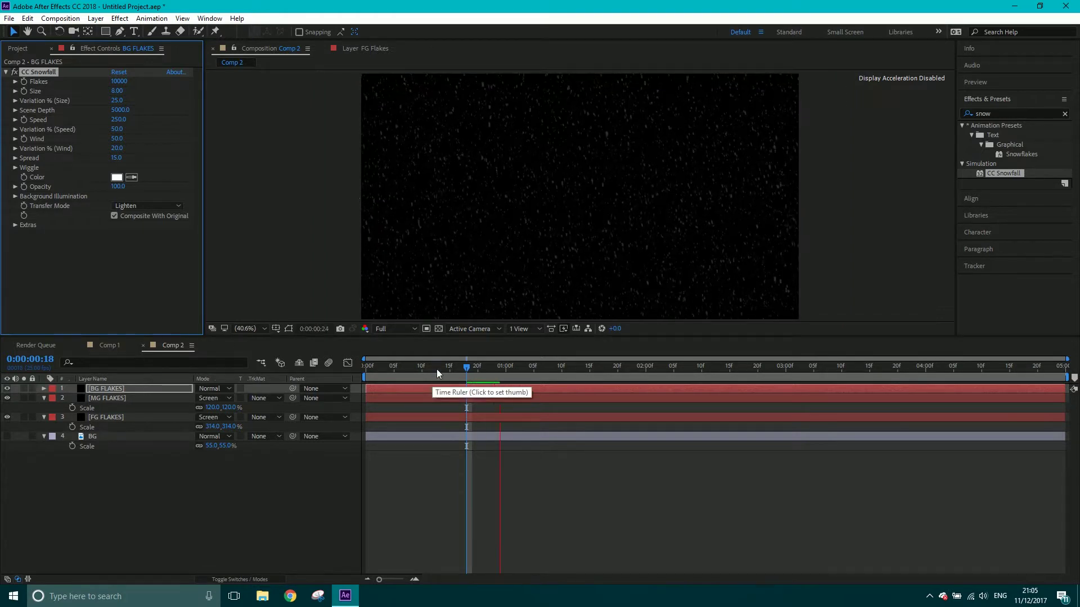
{"action": "key", "text": "space"}
Compare the scene with BG FLAKES hidden and shown, and set that layer's blending mode to Screen
{"action": "left_click", "coordinate": [7, 398]}
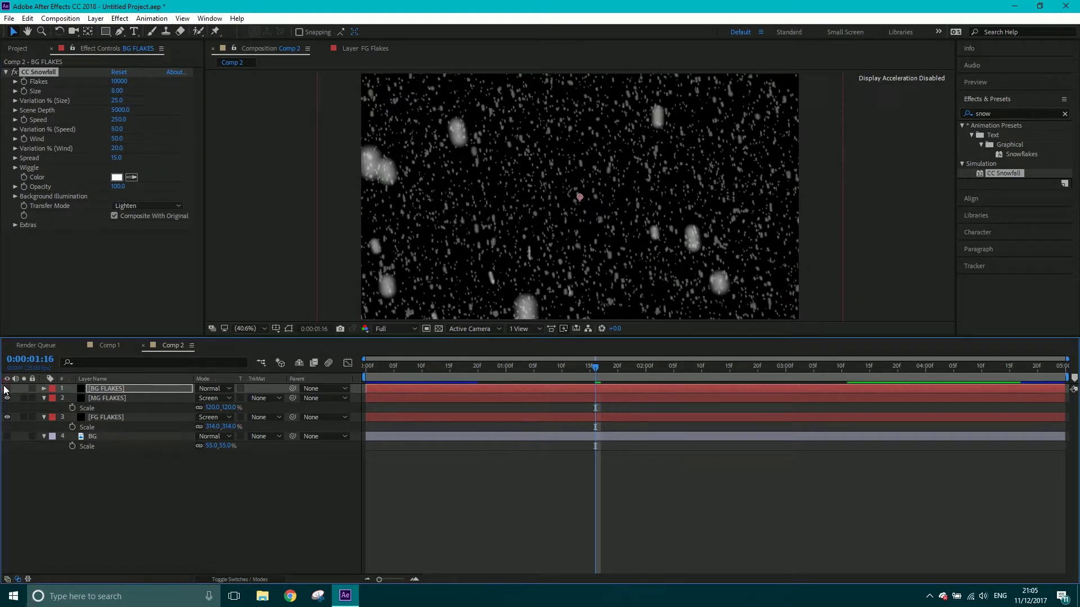
{"action": "left_click", "coordinate": [6, 388]}
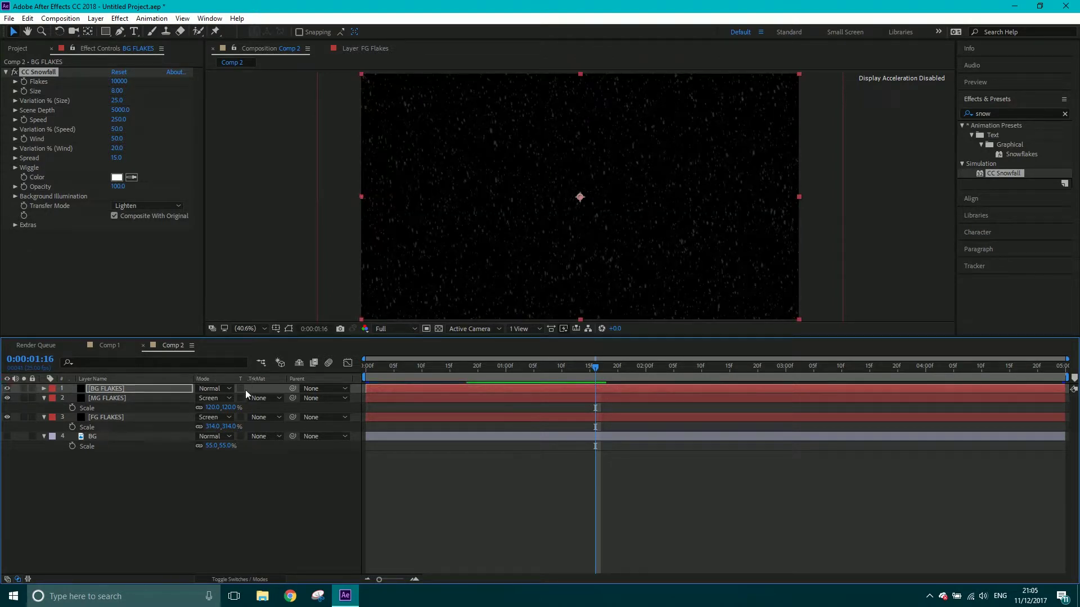
{"action": "left_click", "coordinate": [217, 388]}
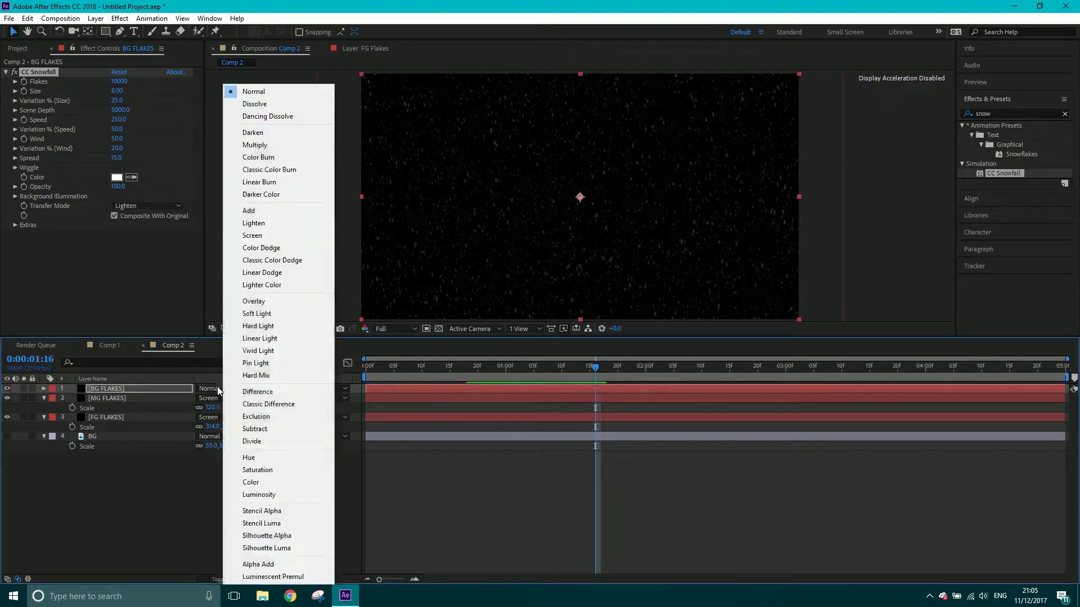
{"action": "left_click", "coordinate": [265, 236]}
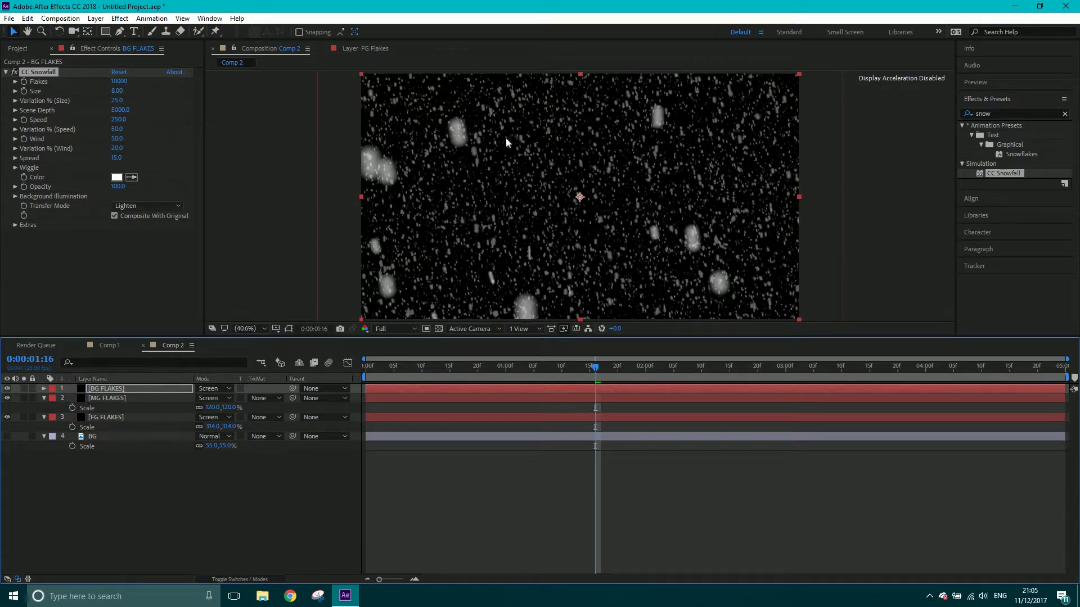
Scale the MG FLAKES layer up to 147% and preview all the snow layers together
{"action": "left_click", "coordinate": [106, 399]}
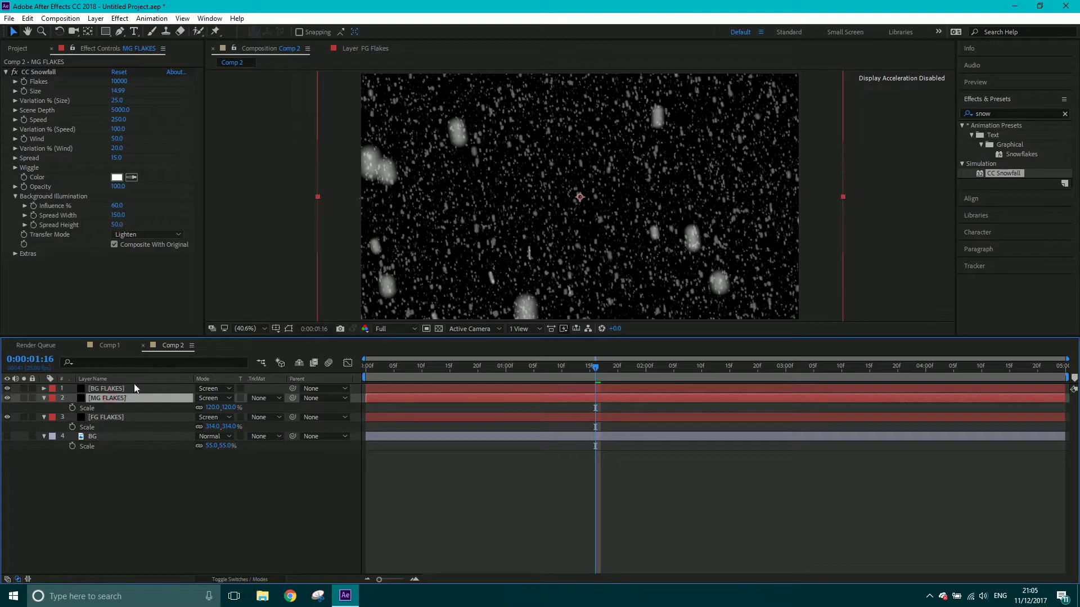
{"action": "key", "text": "s"}
{"action": "left_click_drag", "start_coordinate": [211, 410], "coordinate": [222, 405]}
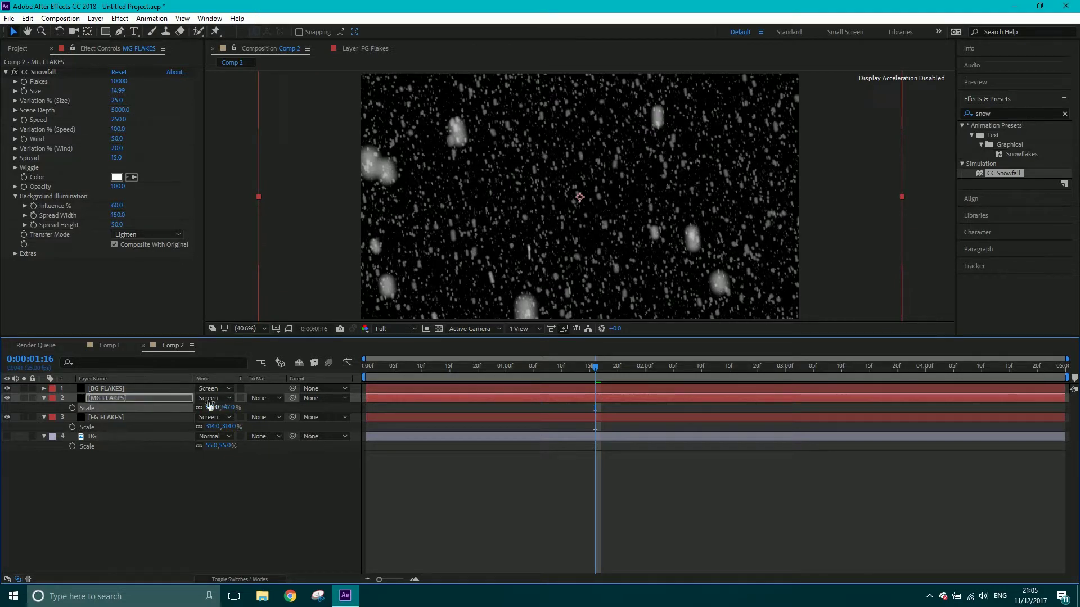
{"action": "left_click", "coordinate": [98, 378]}
{"action": "left_click", "coordinate": [118, 388]}
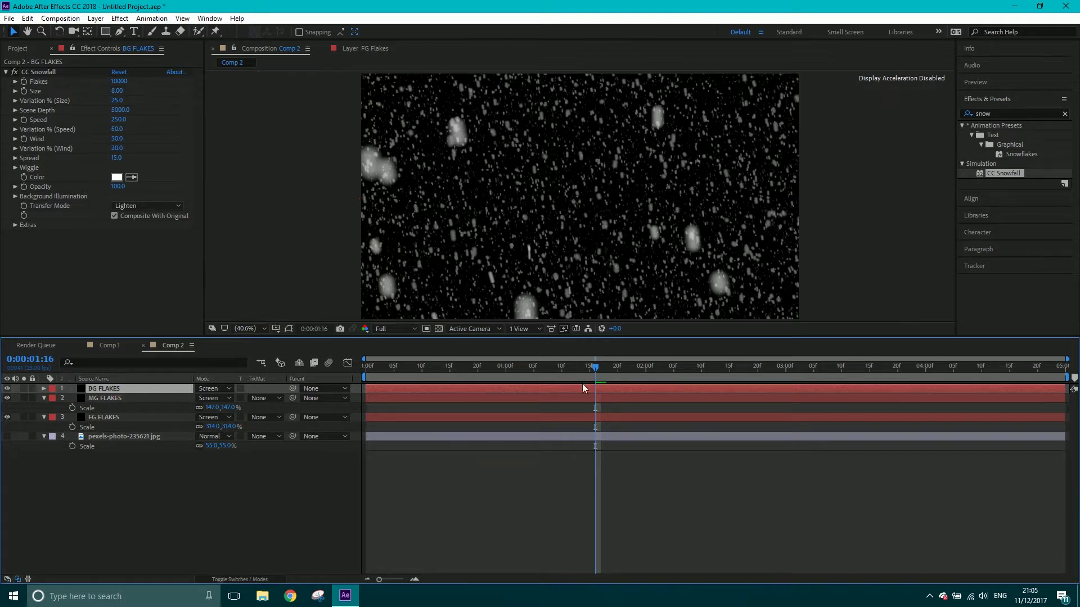
{"action": "key", "text": "space"}
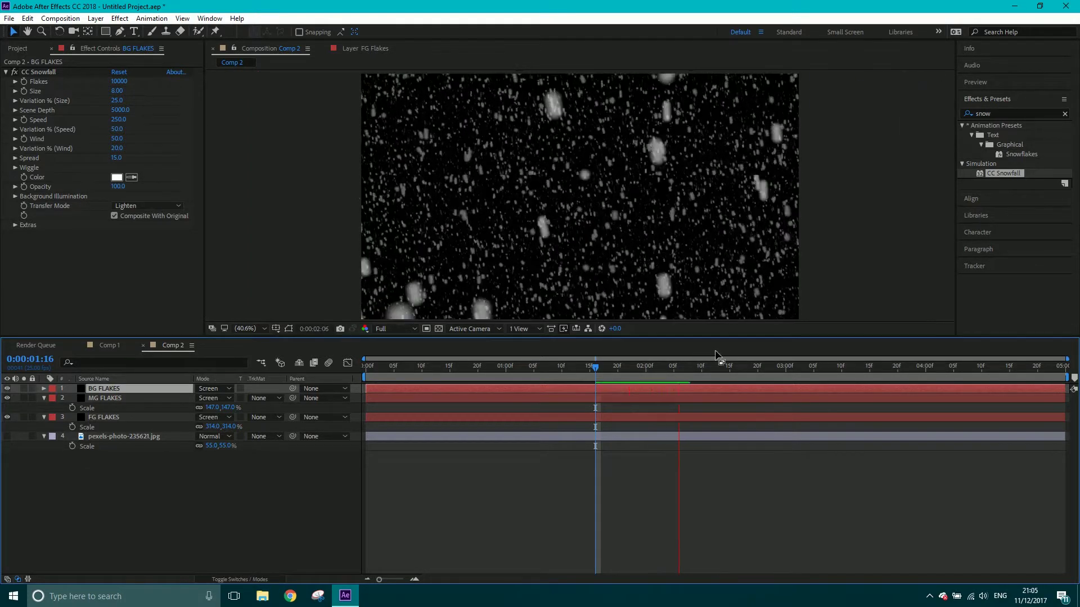
Rename the MG FLAKES layer MGFGFLAKES and duplicate it
{"action": "left_click", "coordinate": [99, 397]}
{"action": "right_click", "coordinate": [98, 398]}
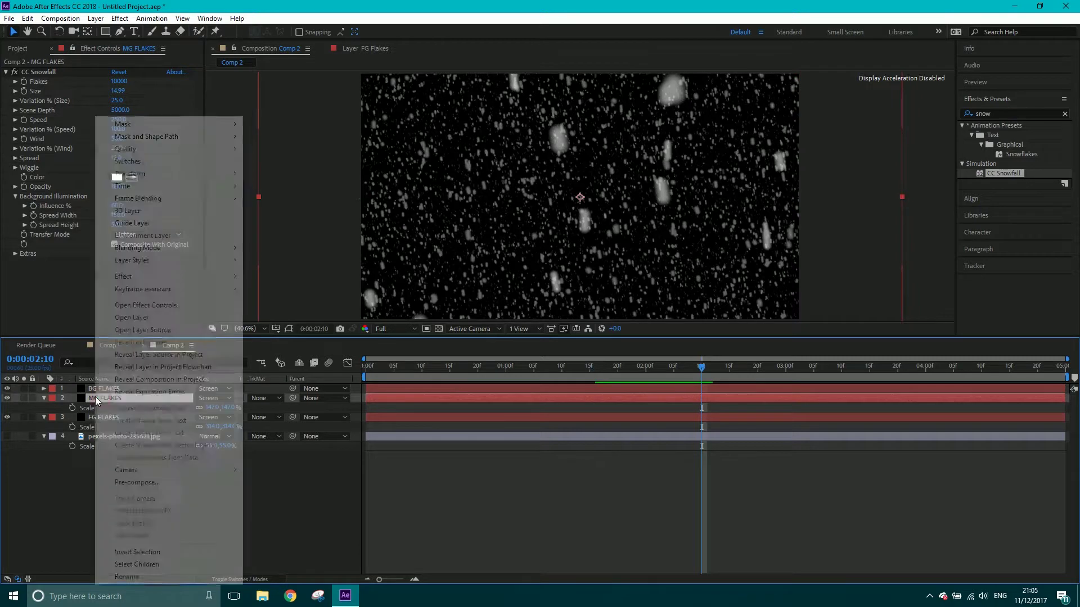
{"action": "left_click", "coordinate": [127, 576]}
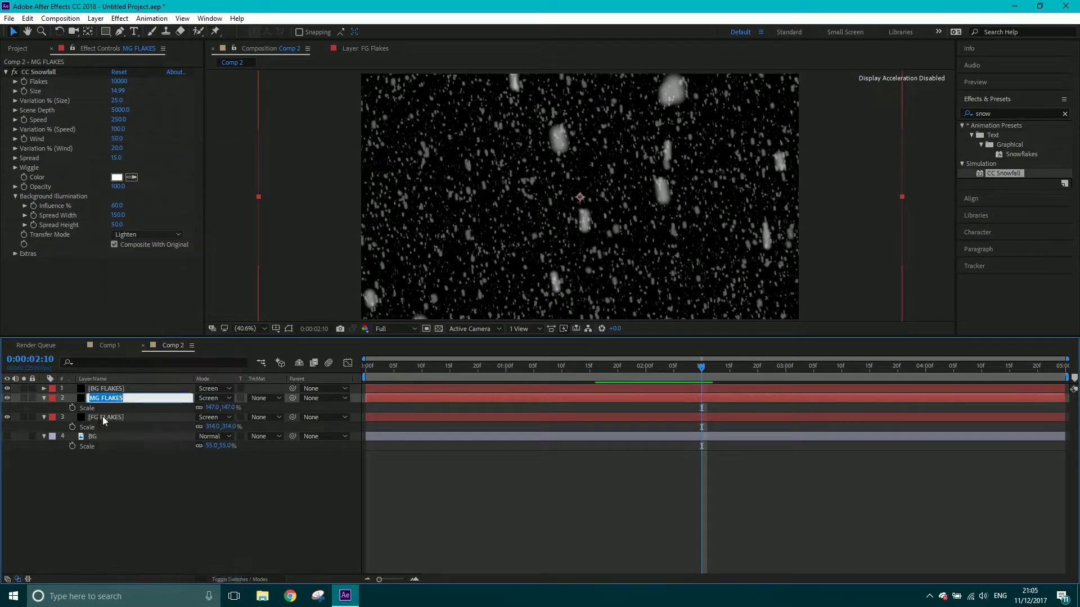
{"action": "left_click", "coordinate": [100, 398]}
{"action": "type", "text": "FG"}
{"action": "key", "text": "Delete"}
{"action": "left_click", "coordinate": [147, 487]}
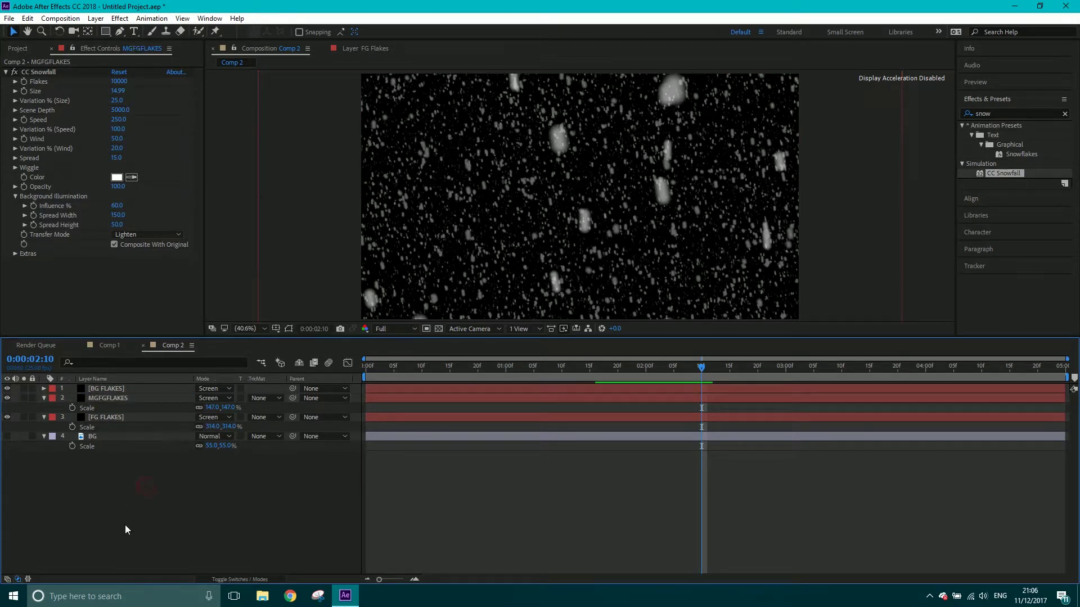
{"action": "left_click", "coordinate": [116, 398]}
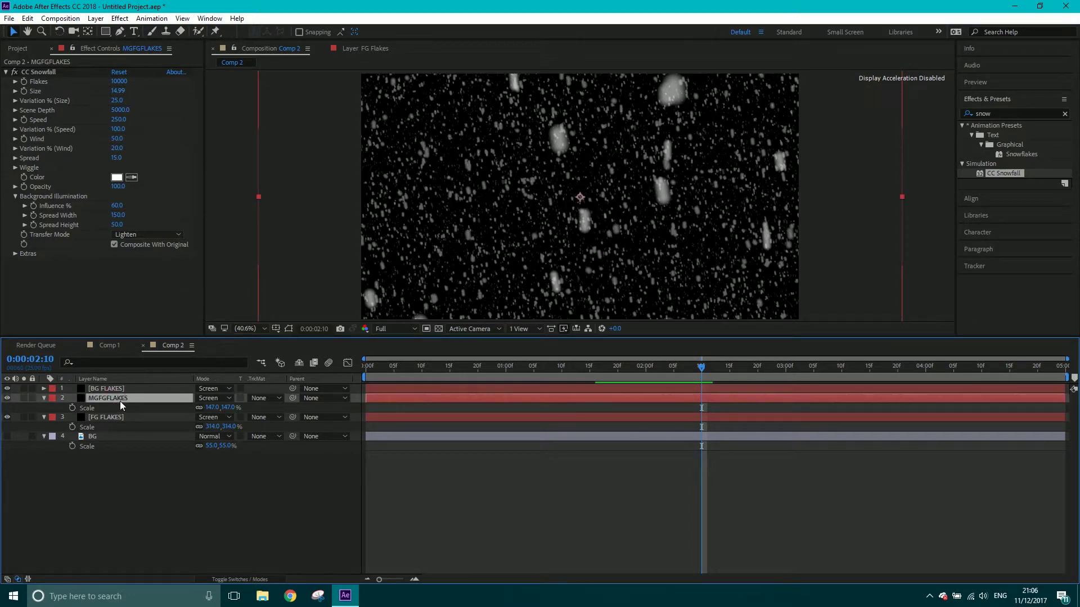
{"action": "key", "text": "ctrl+d"}
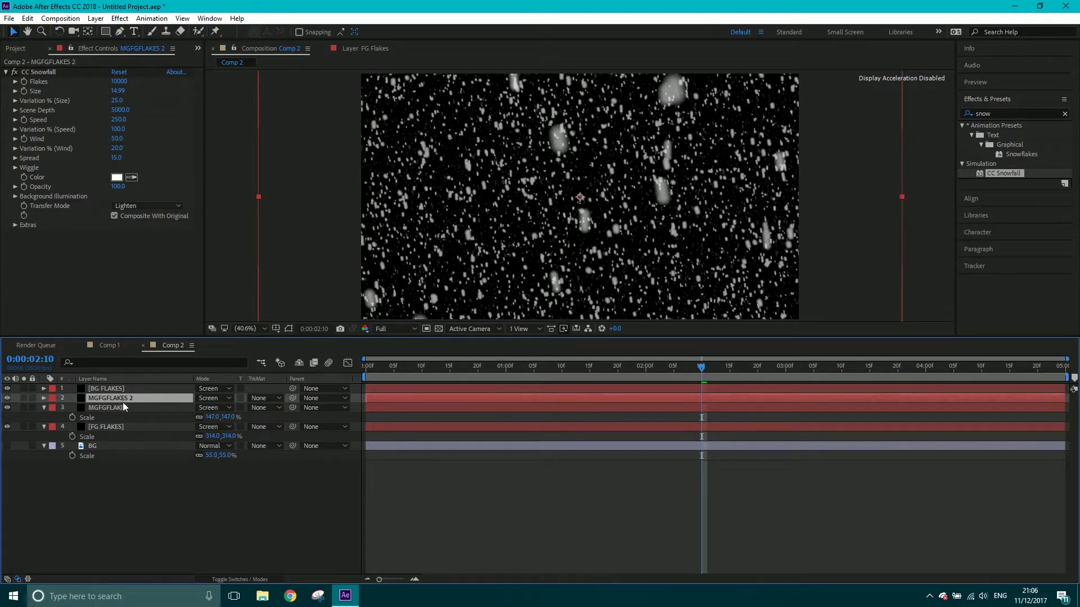
Scale the MGFGFLAKES 2 layer to 123% and set its CC Snowfall Random Seed to 60
{"action": "key", "text": "s"}
{"action": "left_click_drag", "start_coordinate": [212, 408], "coordinate": [199, 409]}
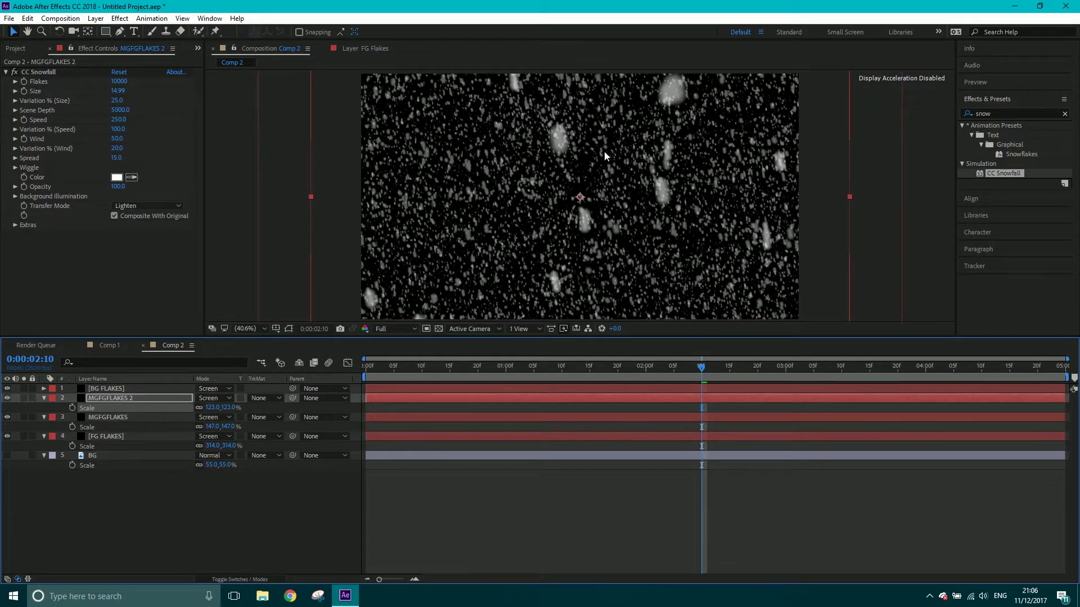
{"action": "left_click", "coordinate": [16, 224]}
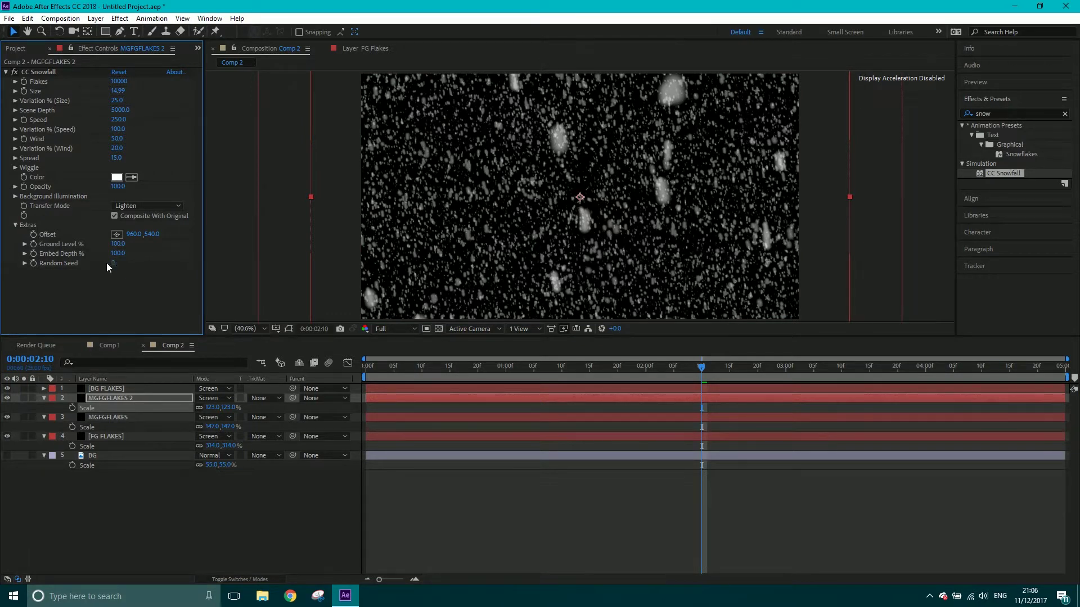
{"action": "left_click_drag", "start_coordinate": [113, 264], "coordinate": [116, 265]}
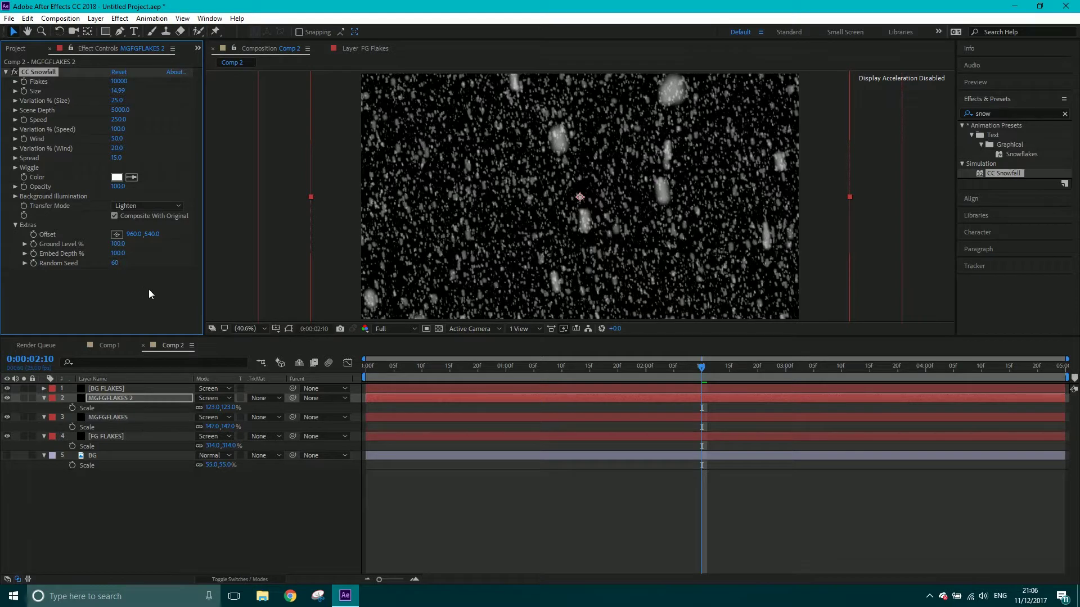
Reduce the MGFGFLAKES 2 snowfall to Size 12.65 and 8000 flakes, and preview the composition from the start
{"action": "mouse_move", "coordinate": [113, 91]}
{"action": "left_mouse_down"}
{"action": "mouse_move", "coordinate": [124, 91]}
{"action": "mouse_move", "coordinate": [88, 96]}
{"action": "mouse_move", "coordinate": [50, 120]}
{"action": "mouse_move", "coordinate": [117, 96]}
{"action": "left_mouse_up"}
{"action": "left_click", "coordinate": [119, 81]}
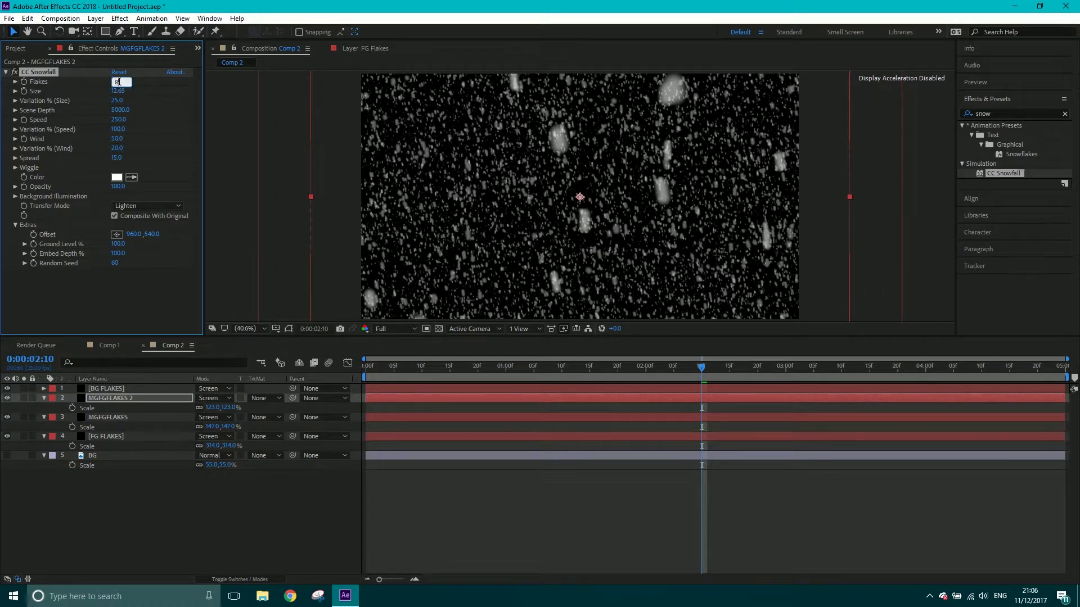
{"action": "type", "text": "8000"}
{"action": "key", "text": "Return"}
{"action": "left_click_drag", "start_coordinate": [385, 368], "coordinate": [366, 369]}
{"action": "key", "text": "space"}
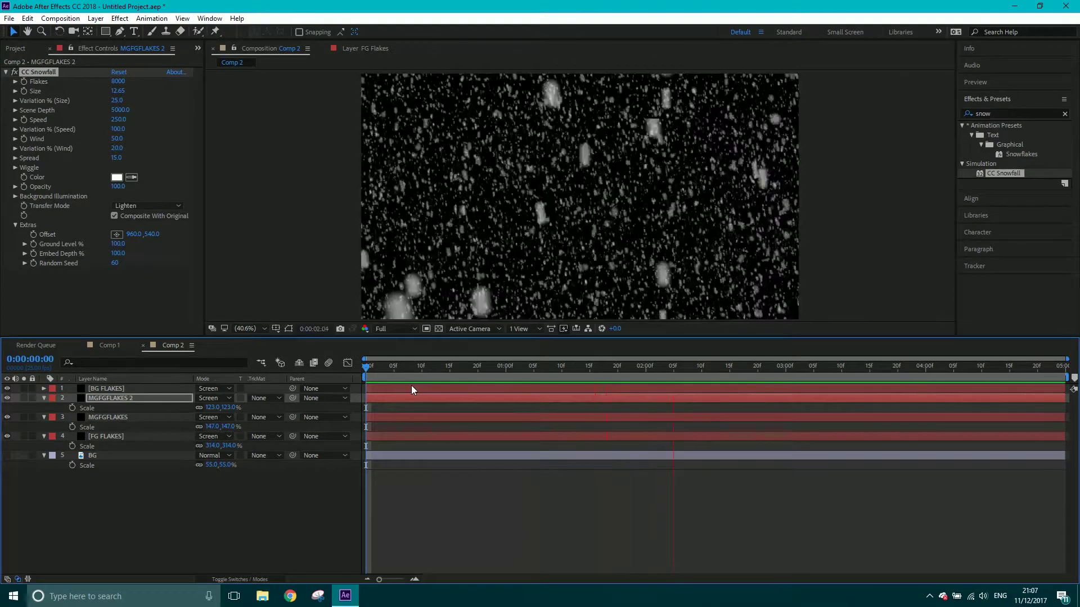
{"action": "key", "text": "space"}
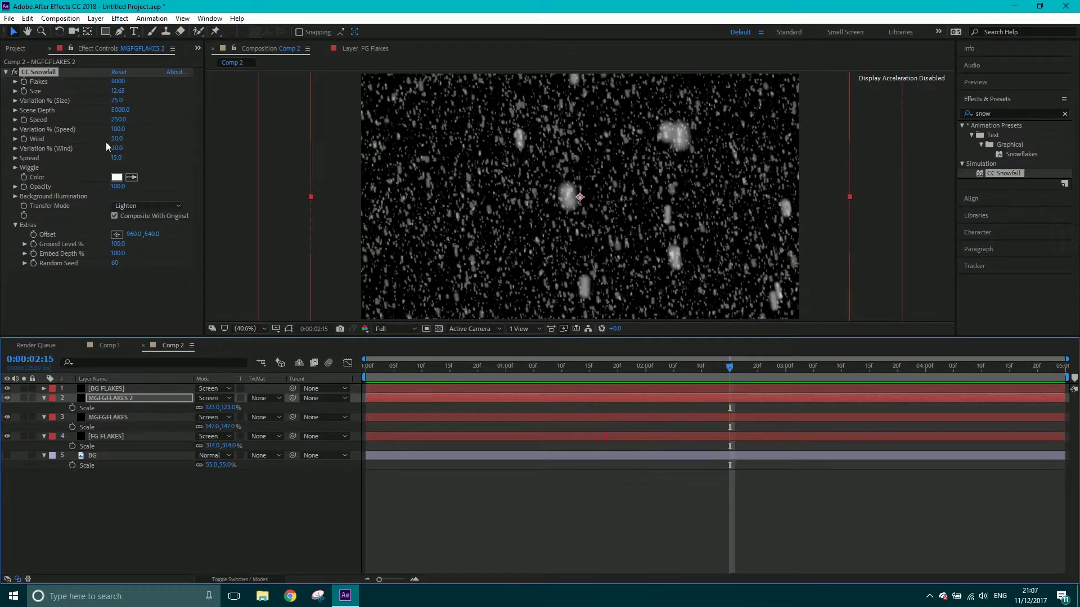
Set the CC Snowfall Wind to 120 on all four flakes layers and preview the stronger wind
{"action": "left_click_drag", "start_coordinate": [115, 139], "coordinate": [146, 138]}
{"action": "left_click", "coordinate": [117, 138]}
{"action": "type", "text": "120"}
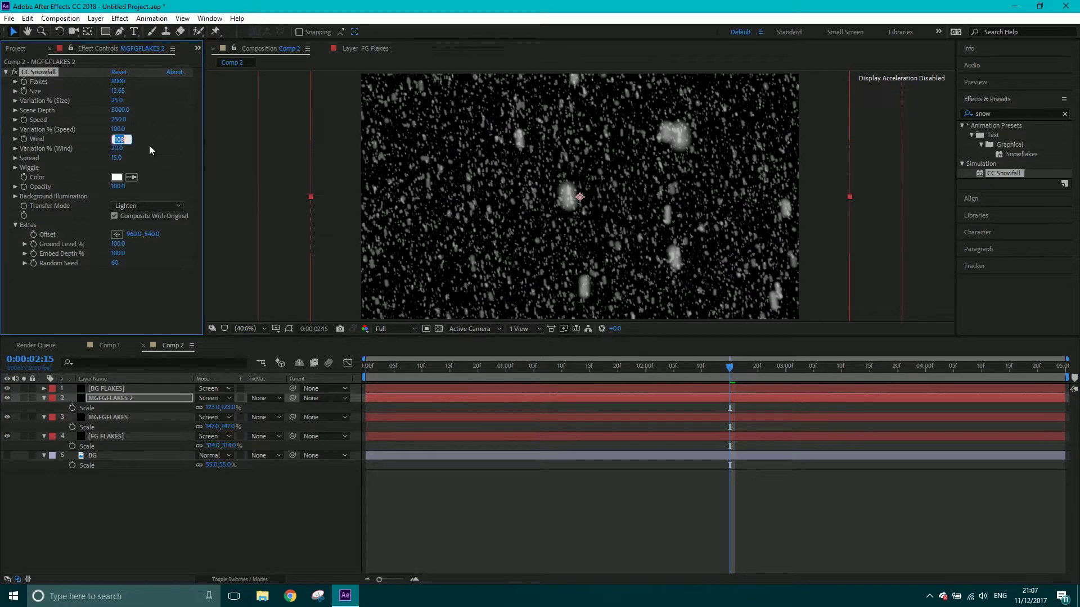
{"action": "left_click", "coordinate": [113, 388]}
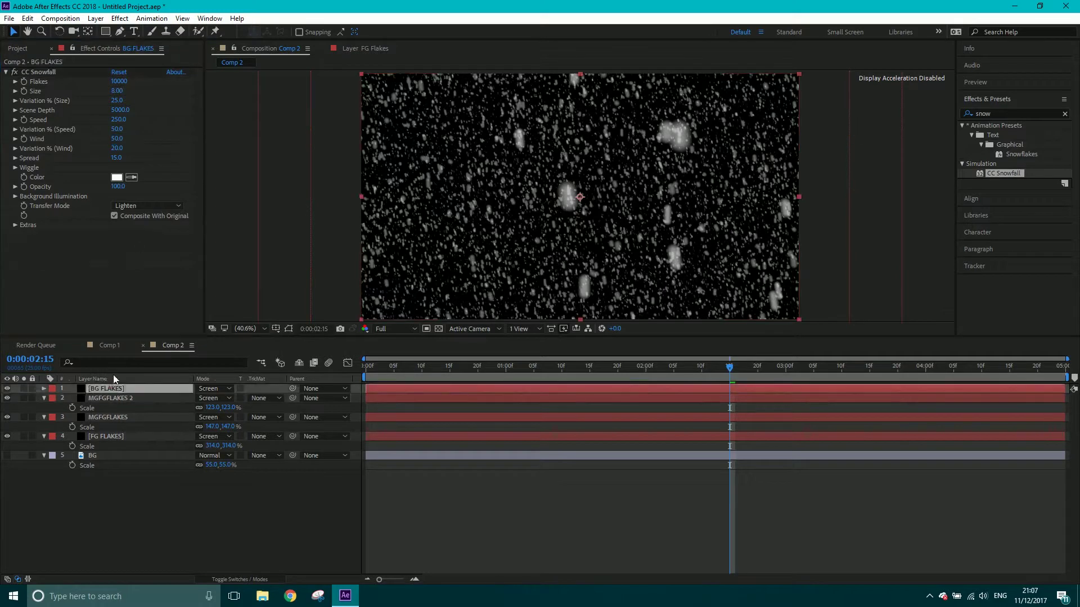
{"action": "left_click", "coordinate": [118, 139]}
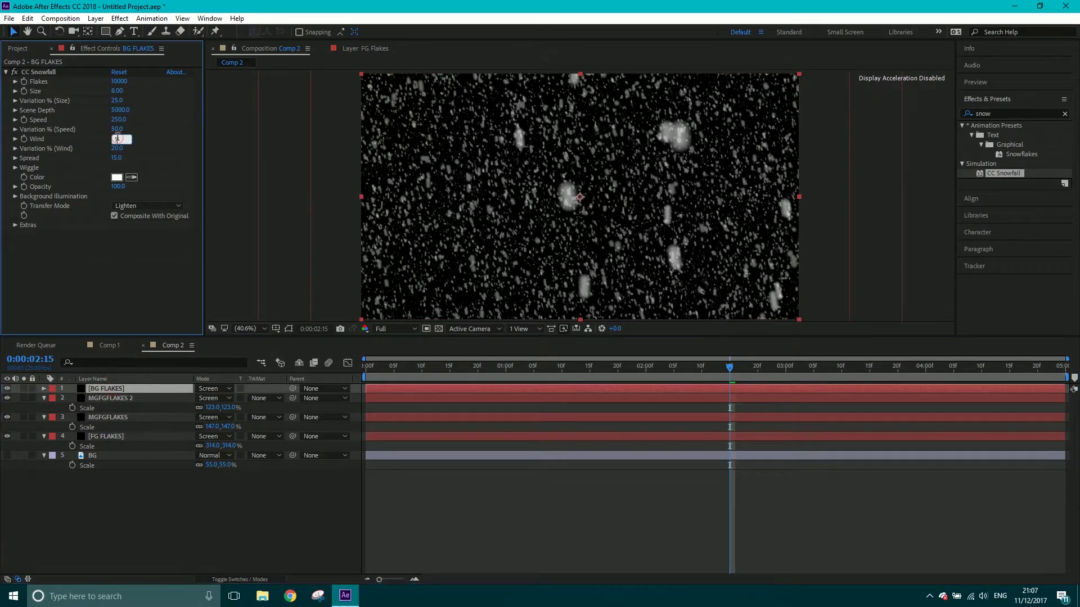
{"action": "left_click", "coordinate": [109, 418]}
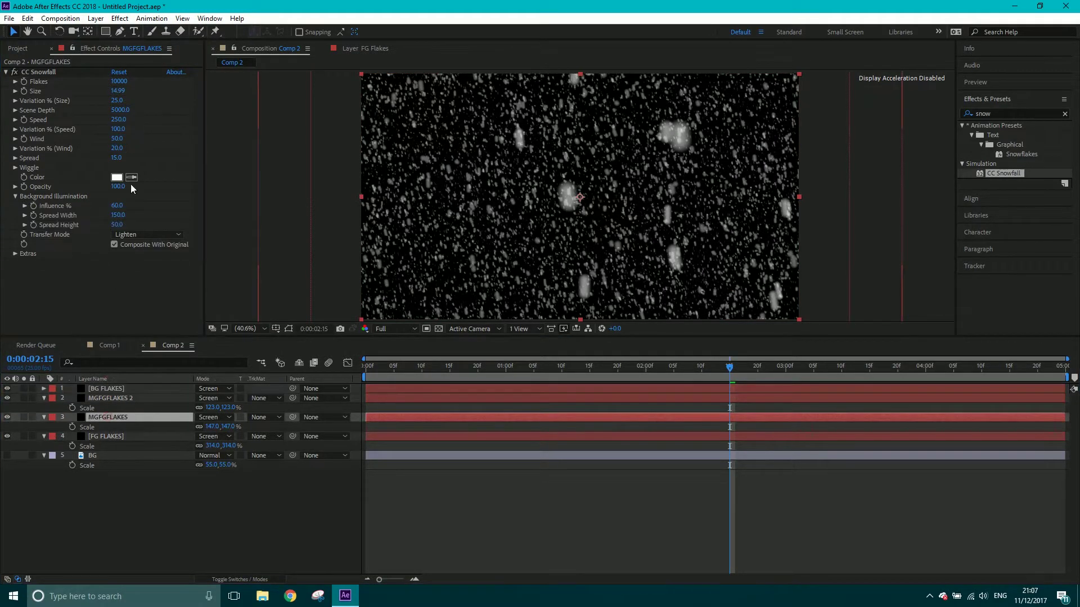
{"action": "left_click", "coordinate": [118, 139]}
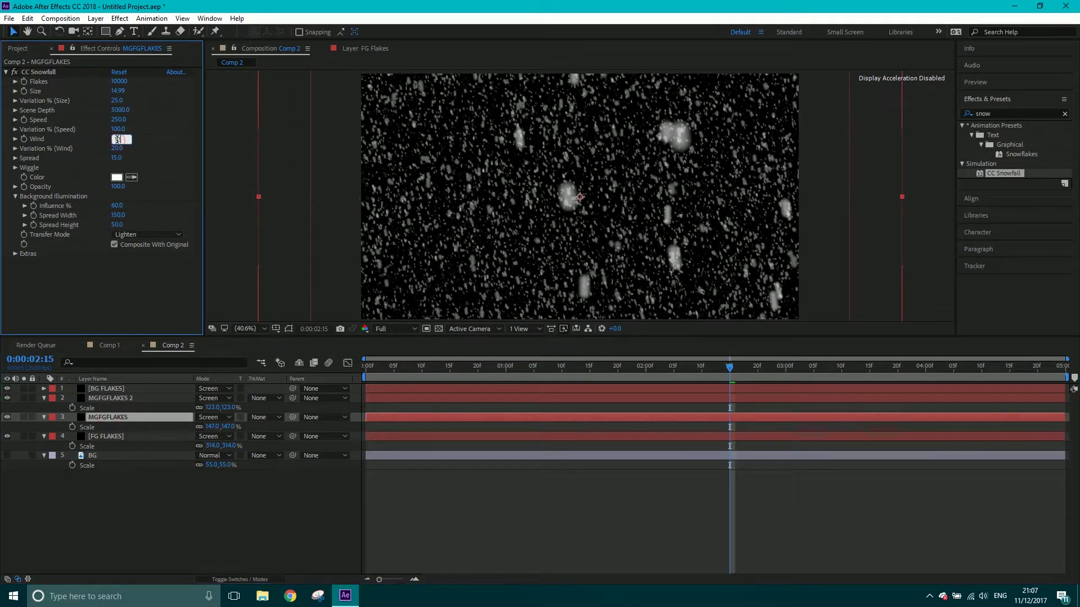
{"action": "left_click", "coordinate": [110, 440]}
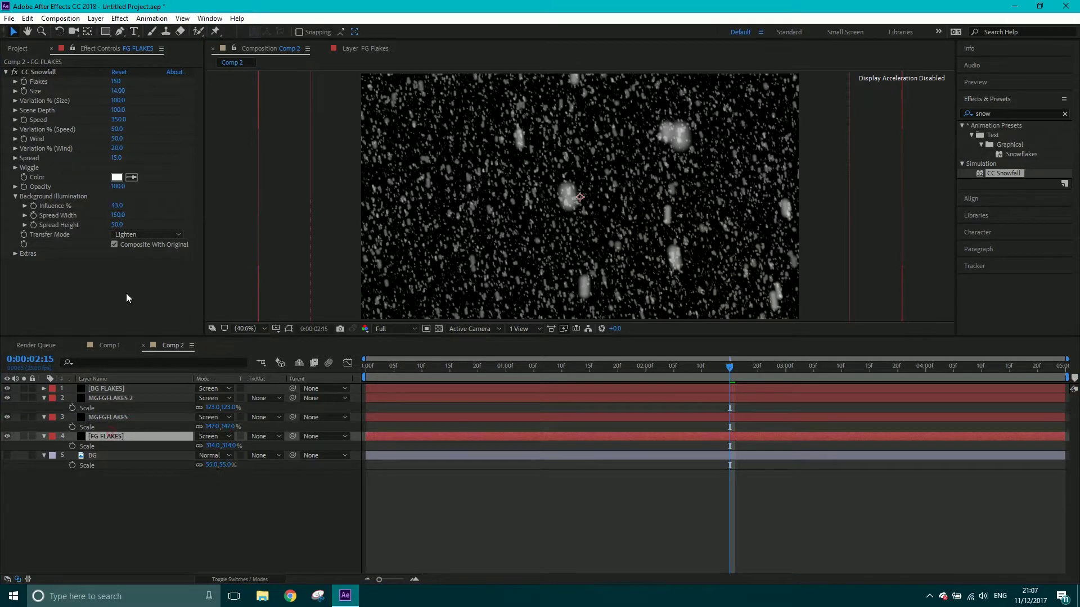
{"action": "left_click", "coordinate": [116, 138]}
{"action": "key", "text": "Return"}
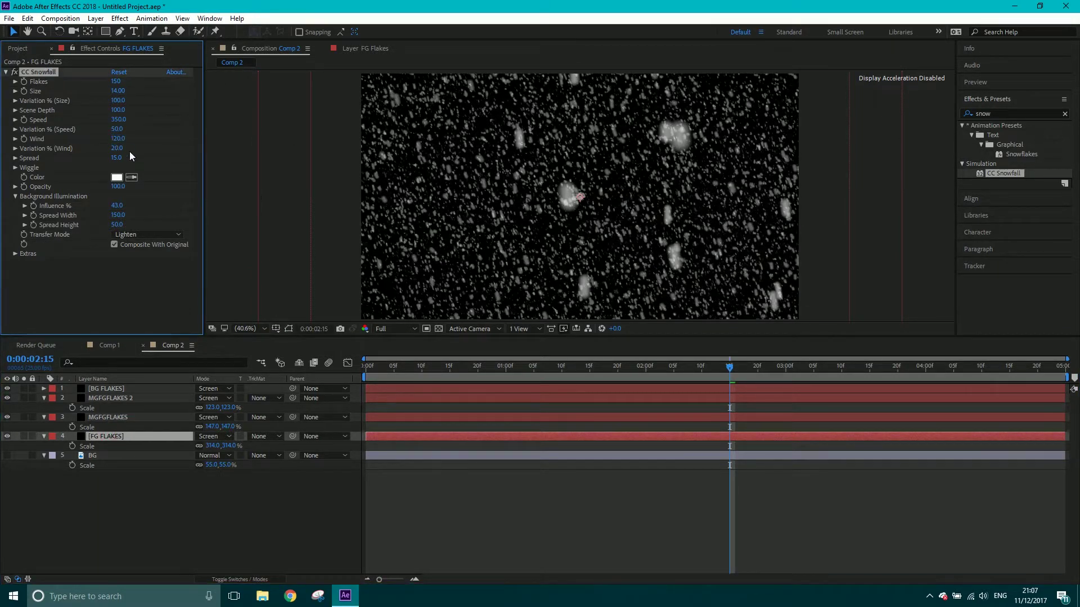
{"action": "key", "text": "space"}
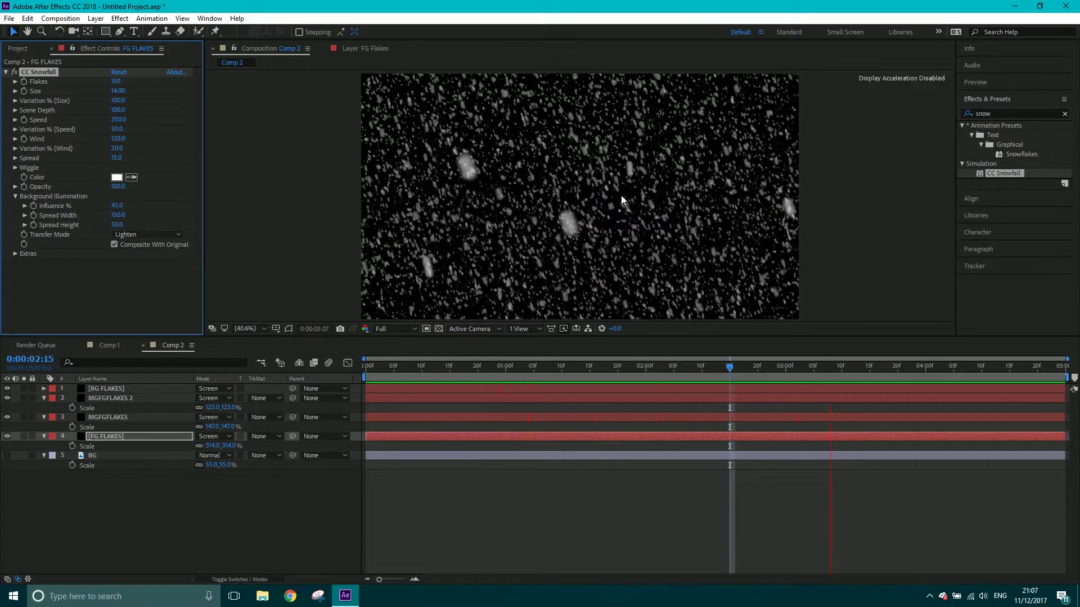
{"action": "key", "text": "space"}
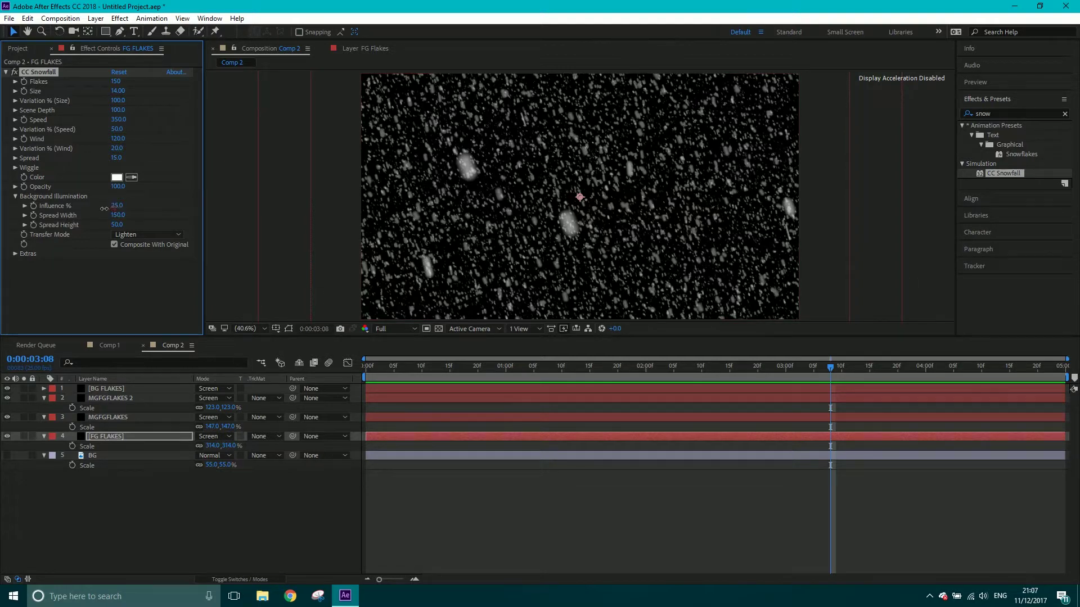
Set the FG FLAKES snowfall's Background Illumination Influence to 20% and preview the brighter foreground flakes
{"action": "left_click_drag", "start_coordinate": [104, 209], "coordinate": [84, 211]}
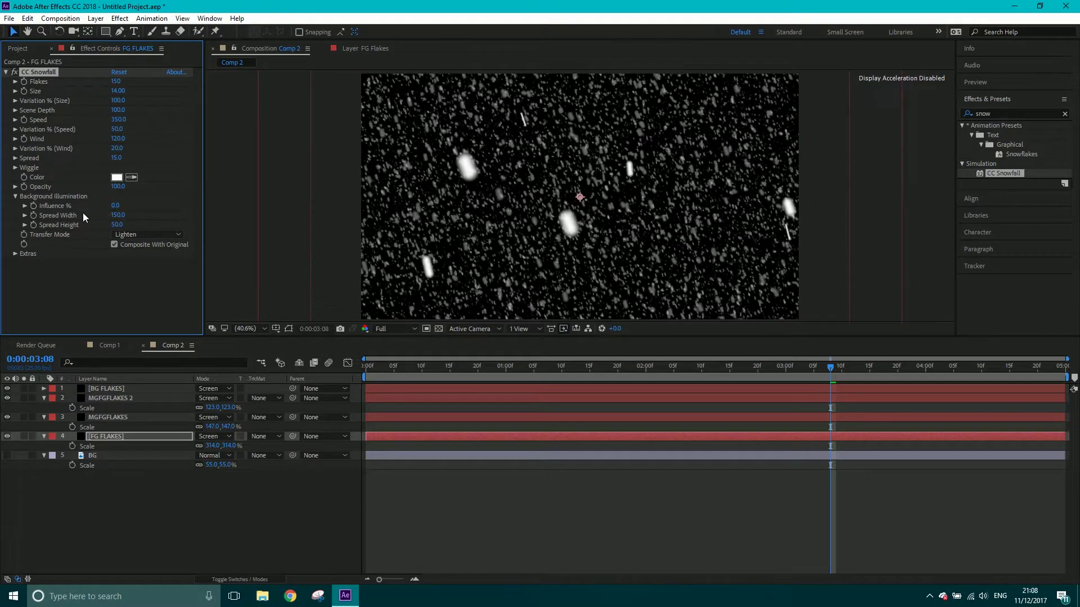
{"action": "left_click", "coordinate": [116, 206]}
{"action": "key", "text": "Return"}
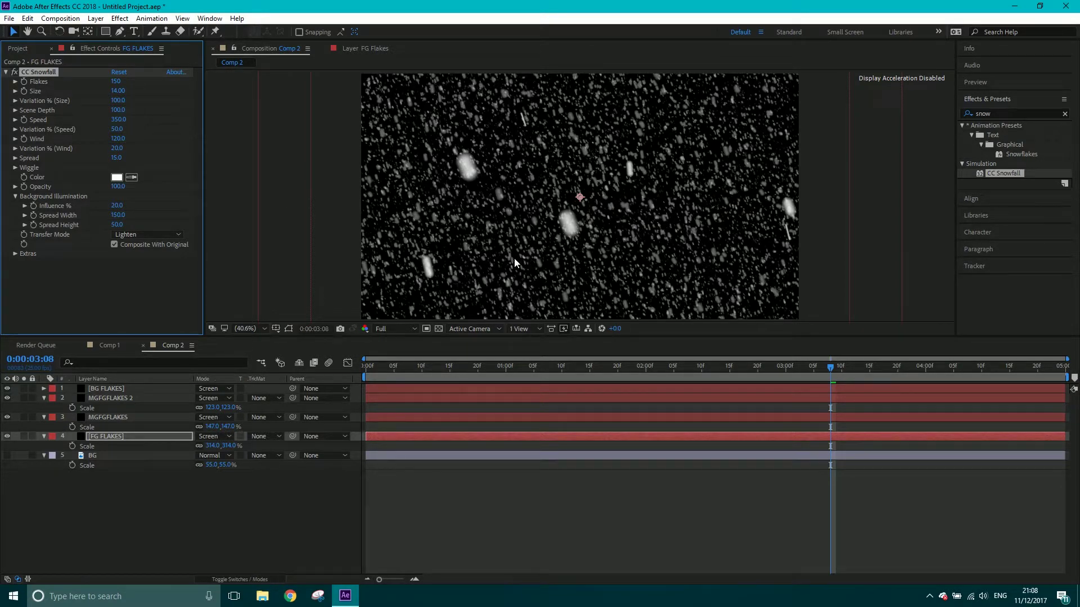
{"action": "key", "text": "space"}
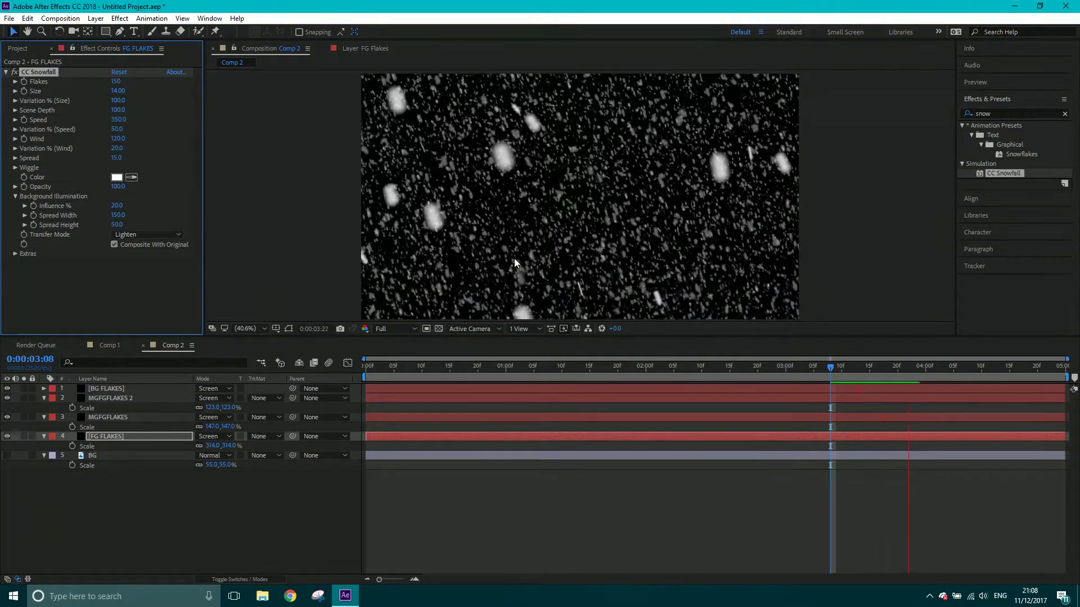
{"action": "key", "text": "space"}
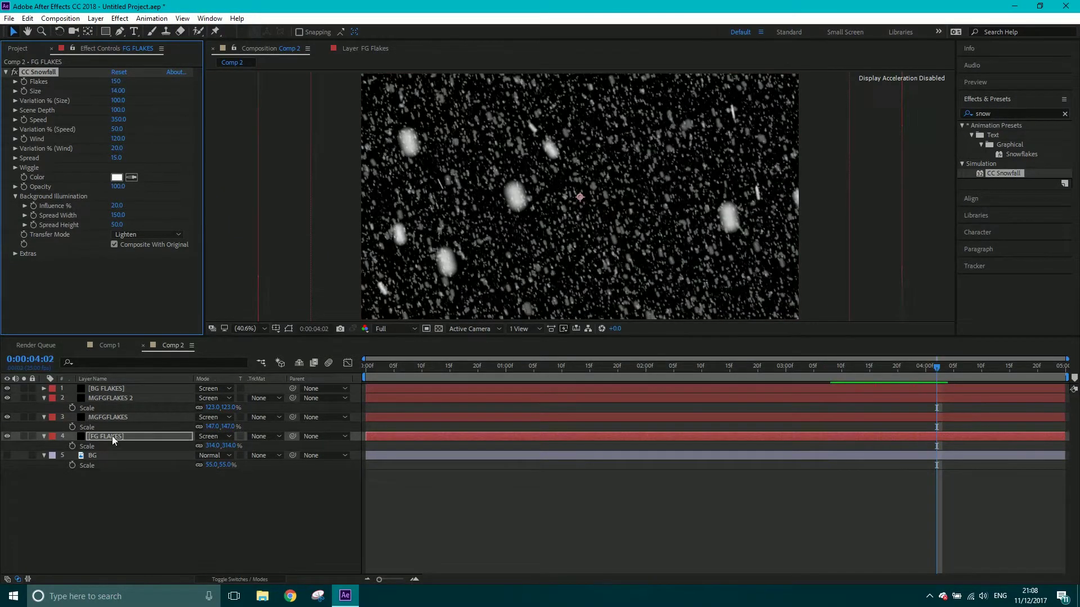
Collapse the open properties of the flakes layers and show the BG photo layer to preview the snow over it
{"action": "left_click", "coordinate": [44, 397]}
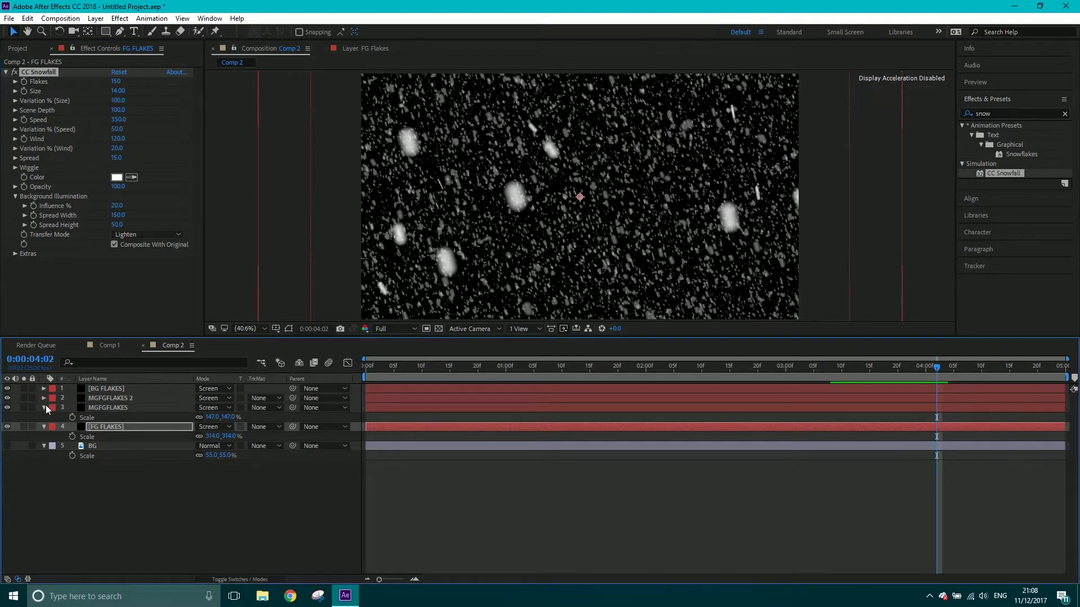
{"action": "left_click", "coordinate": [45, 407]}
{"action": "left_click", "coordinate": [44, 416]}
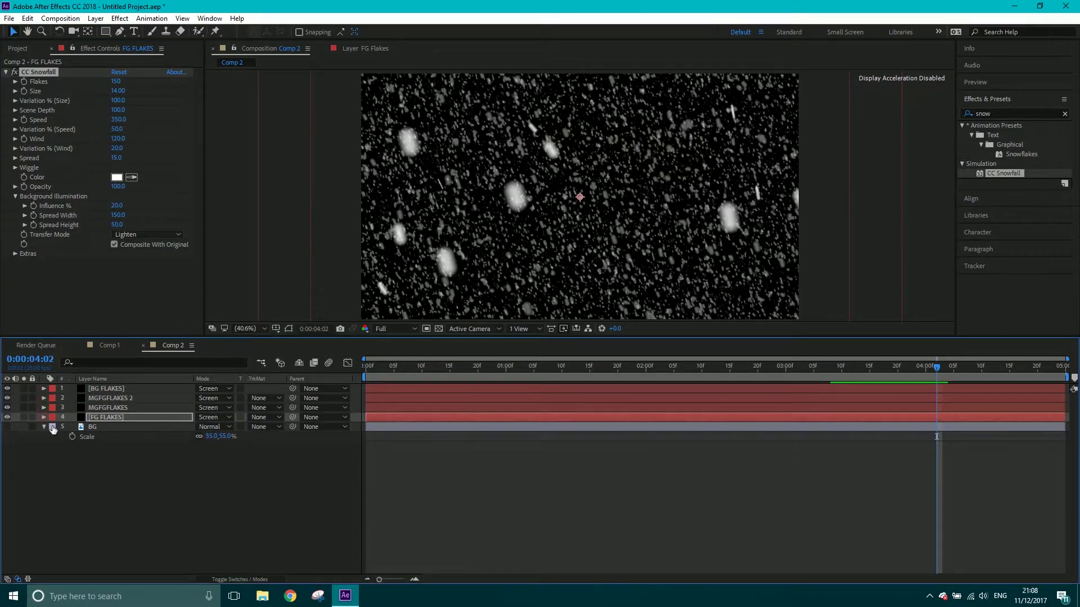
{"action": "left_click", "coordinate": [7, 426]}
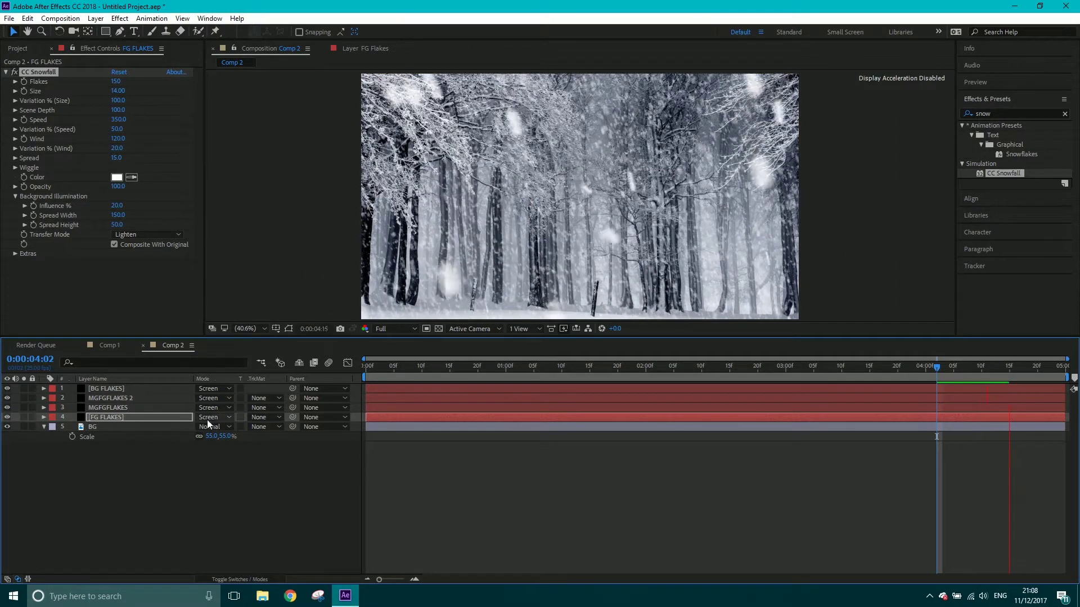
Try the Normal blending mode on all four flakes layers and preview the scene
{"action": "left_click", "coordinate": [164, 388], "text": "shift"}
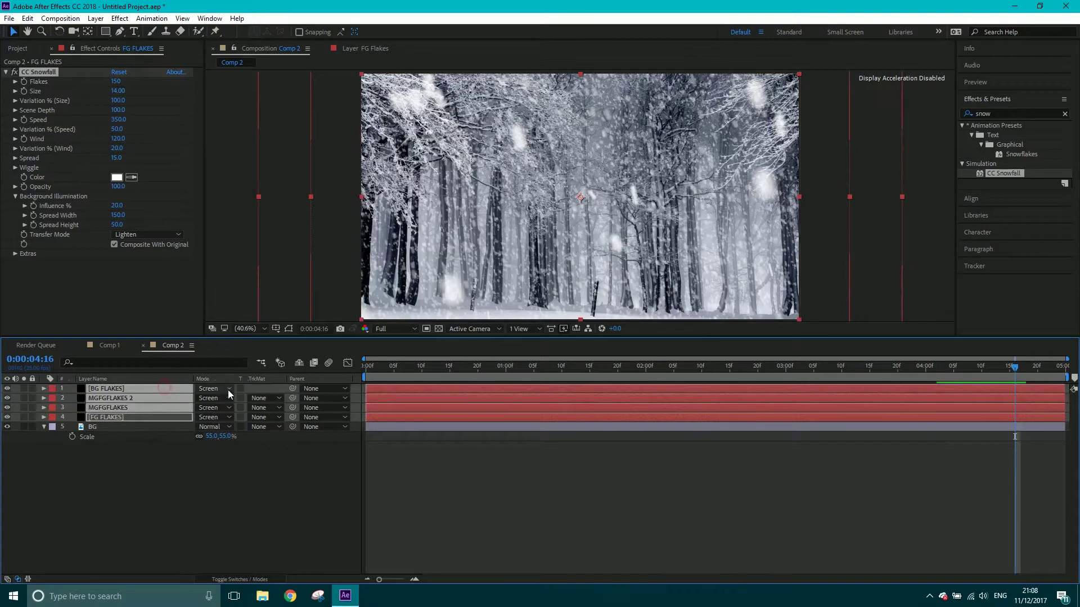
{"action": "left_click", "coordinate": [228, 388]}
{"action": "left_click", "coordinate": [247, 91]}
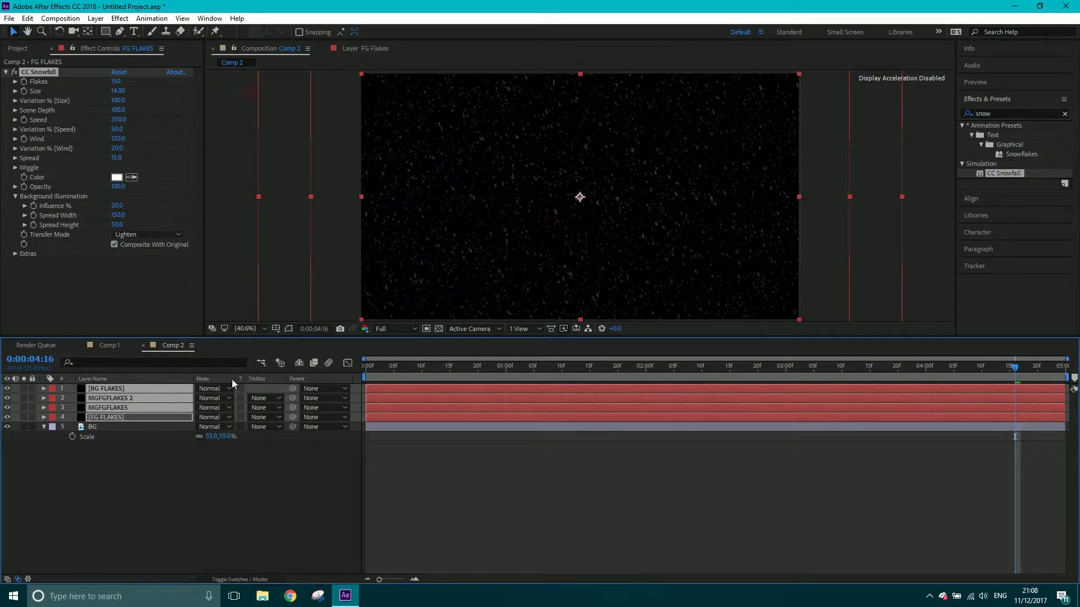
{"action": "left_click", "coordinate": [117, 388]}
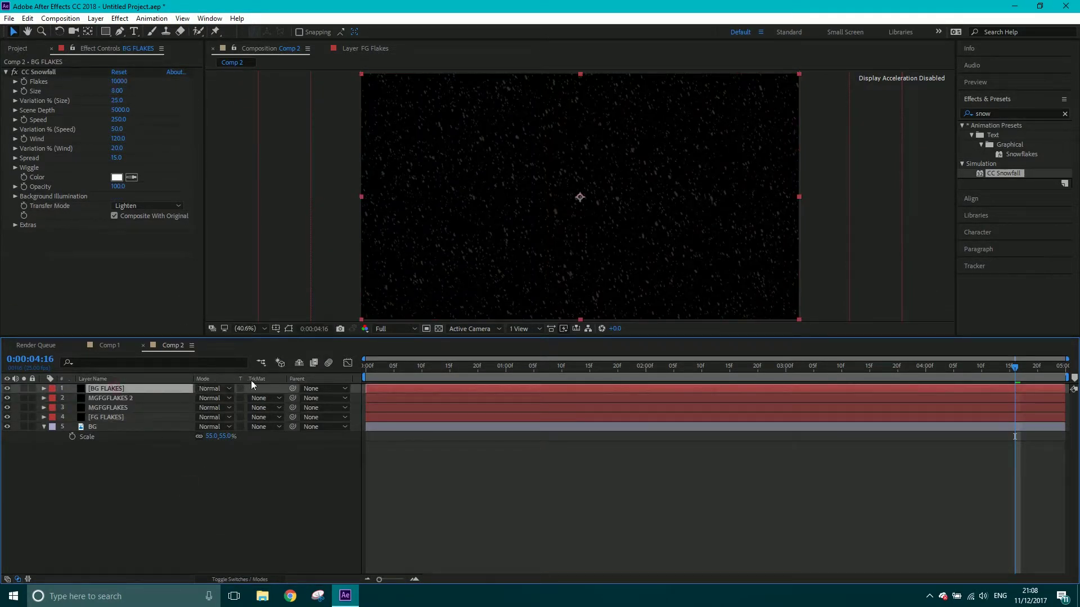
{"action": "key", "text": "space"}
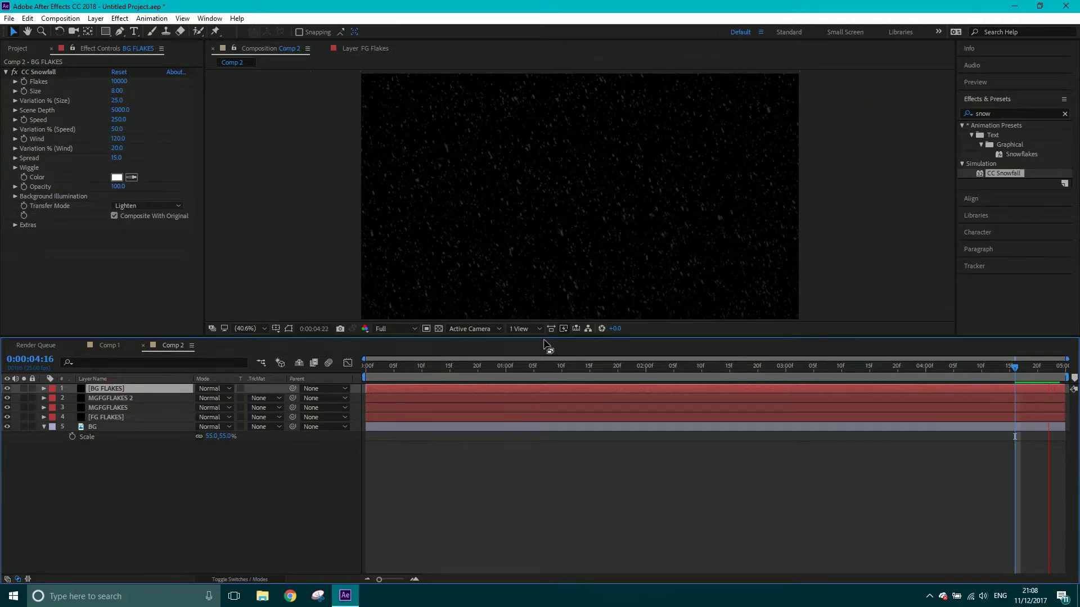
{"action": "key", "text": "space"}
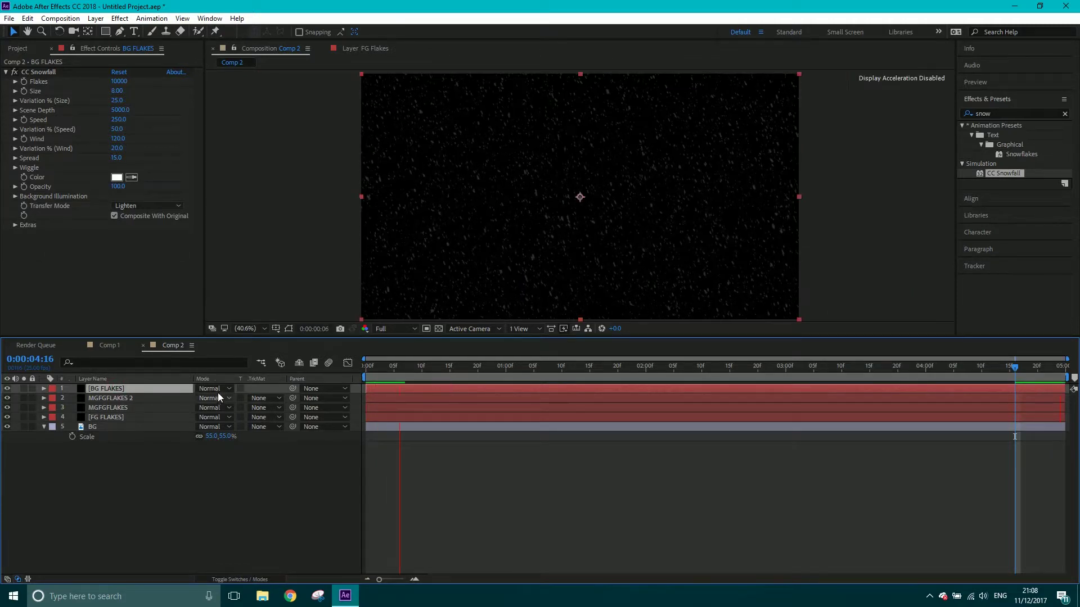
Set all four flakes layers back to the Screen blending mode and preview the snow over the forest
{"action": "left_click", "coordinate": [143, 417], "text": "shift"}
{"action": "left_click", "coordinate": [215, 388]}
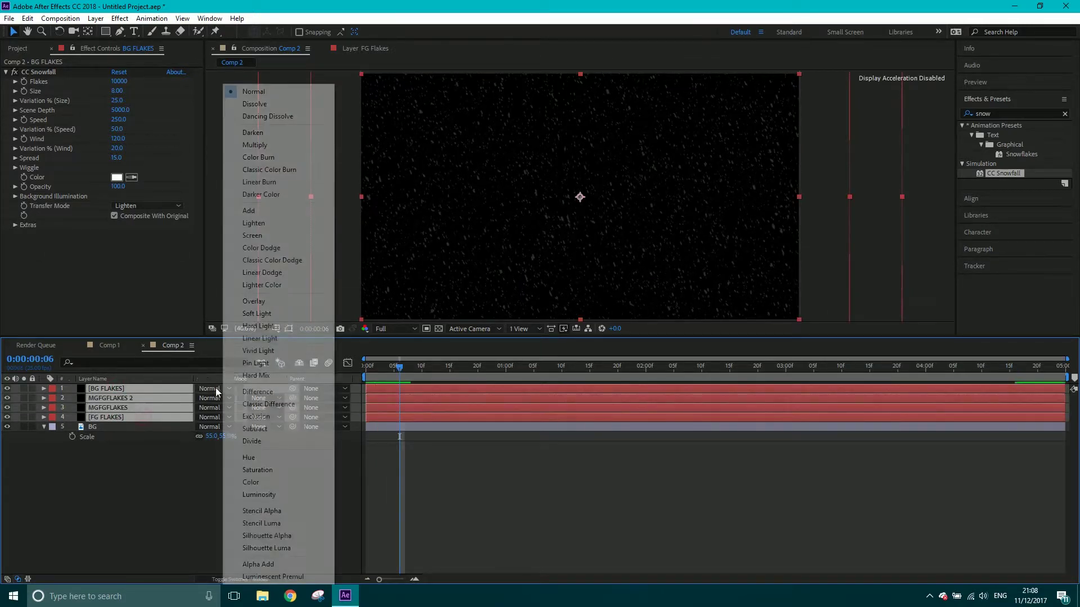
{"action": "left_click", "coordinate": [257, 236]}
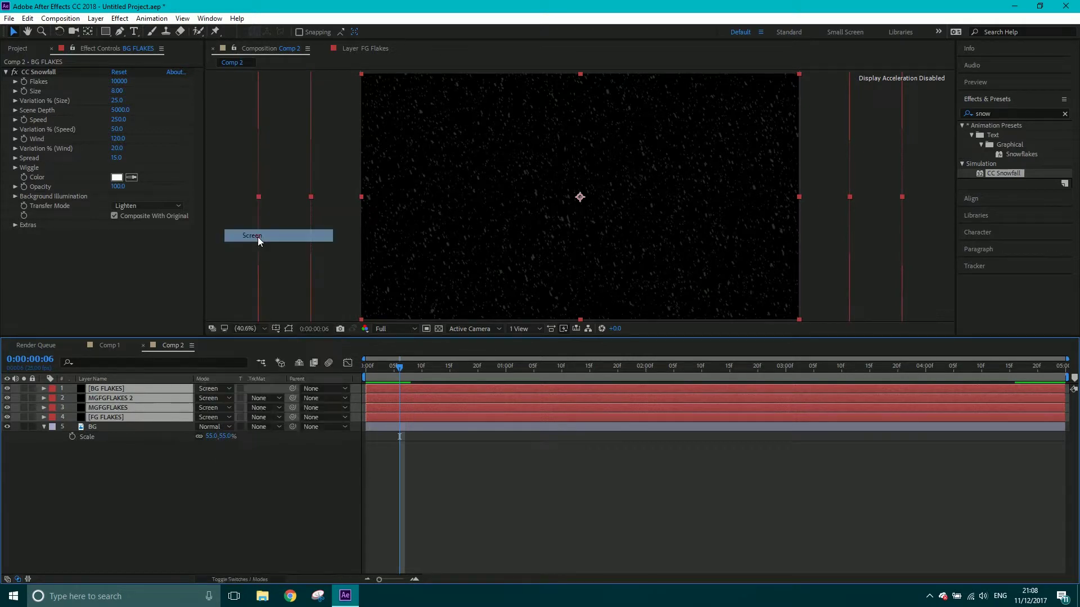
{"action": "key", "text": "space"}
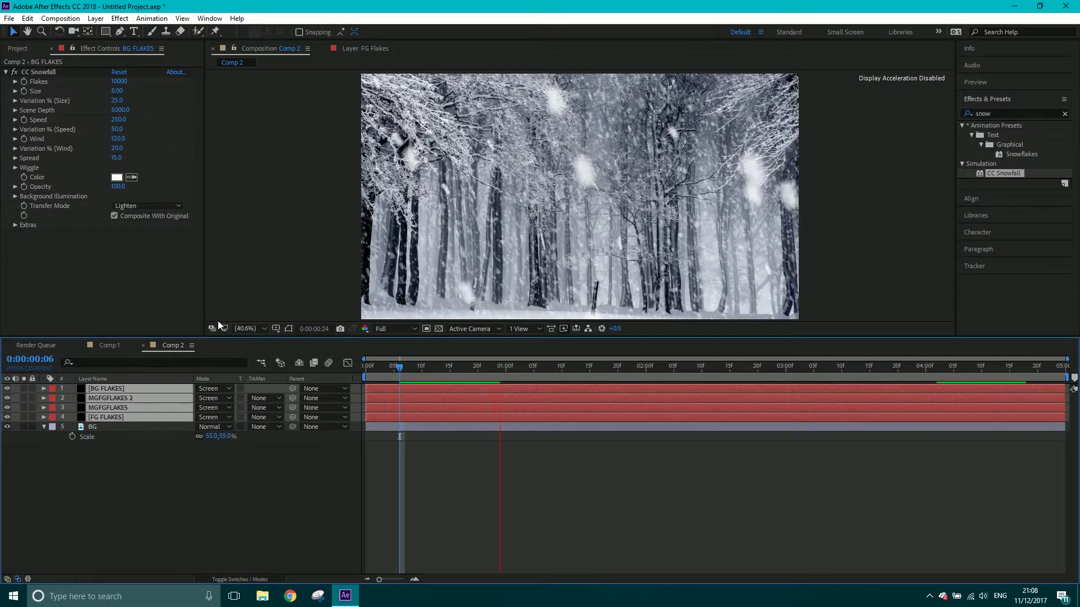
{"action": "key", "text": "space"}
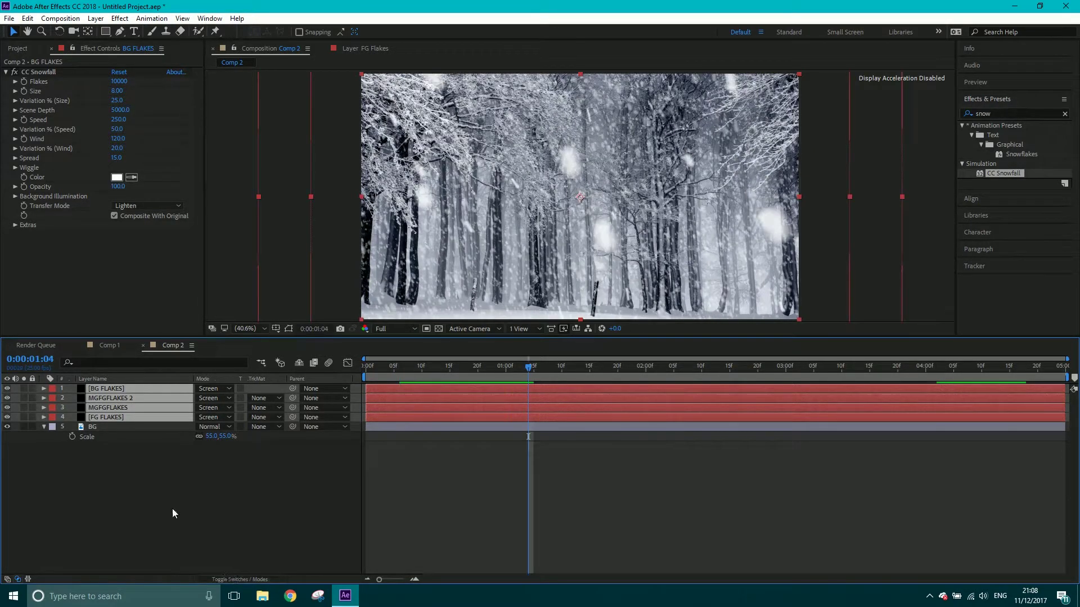
Make the four flakes layers and the BG layer 3D layers, and select the BG layer
{"action": "left_click", "coordinate": [107, 429], "text": "shift"}
{"action": "left_click", "coordinate": [212, 511]}
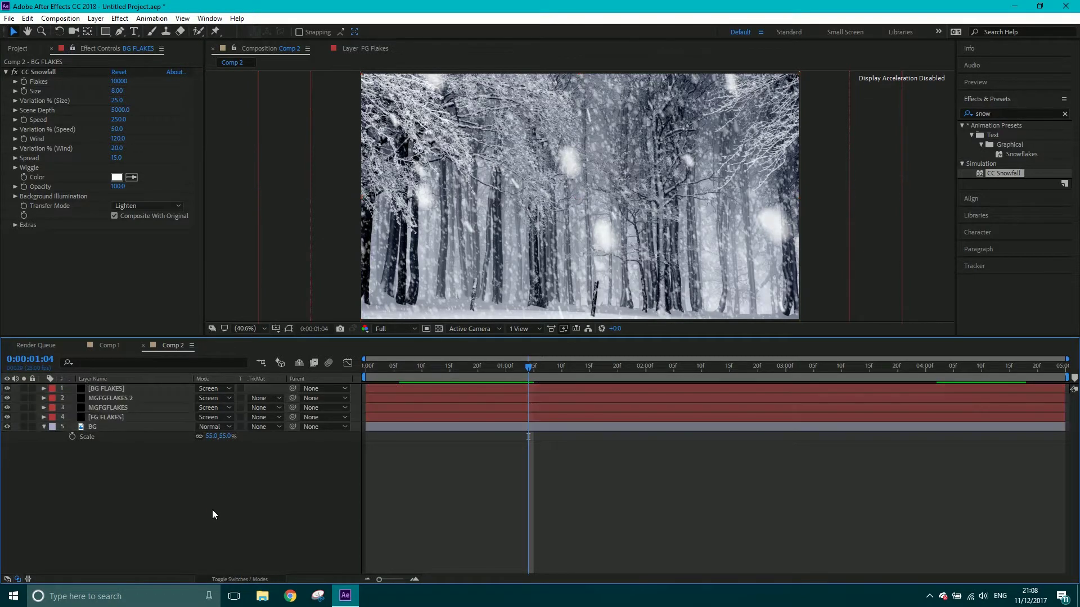
{"action": "left_click", "coordinate": [236, 580]}
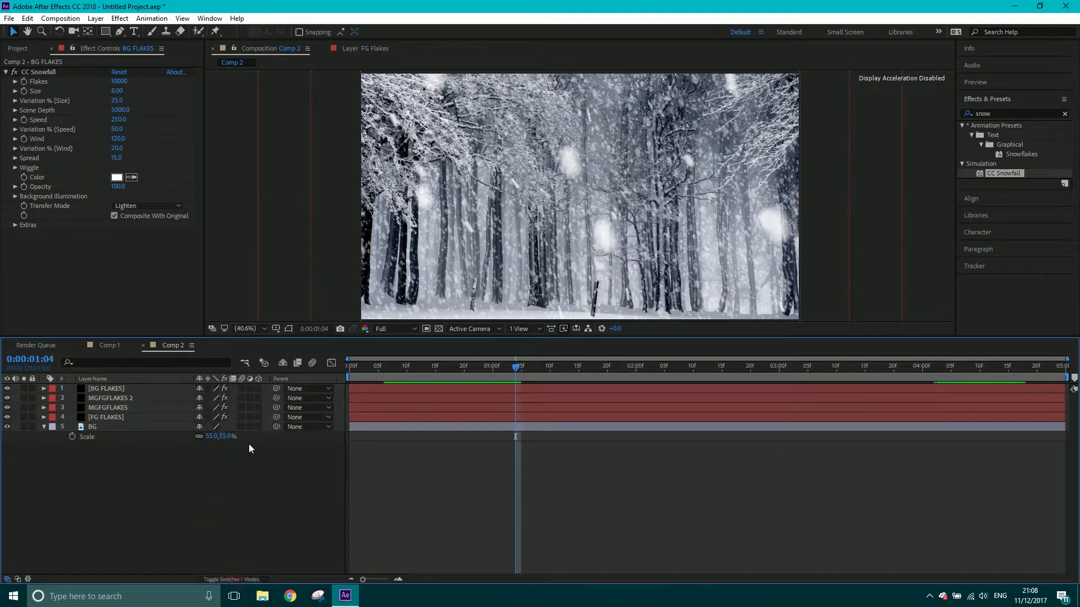
{"action": "left_click_drag", "start_coordinate": [258, 389], "coordinate": [258, 426]}
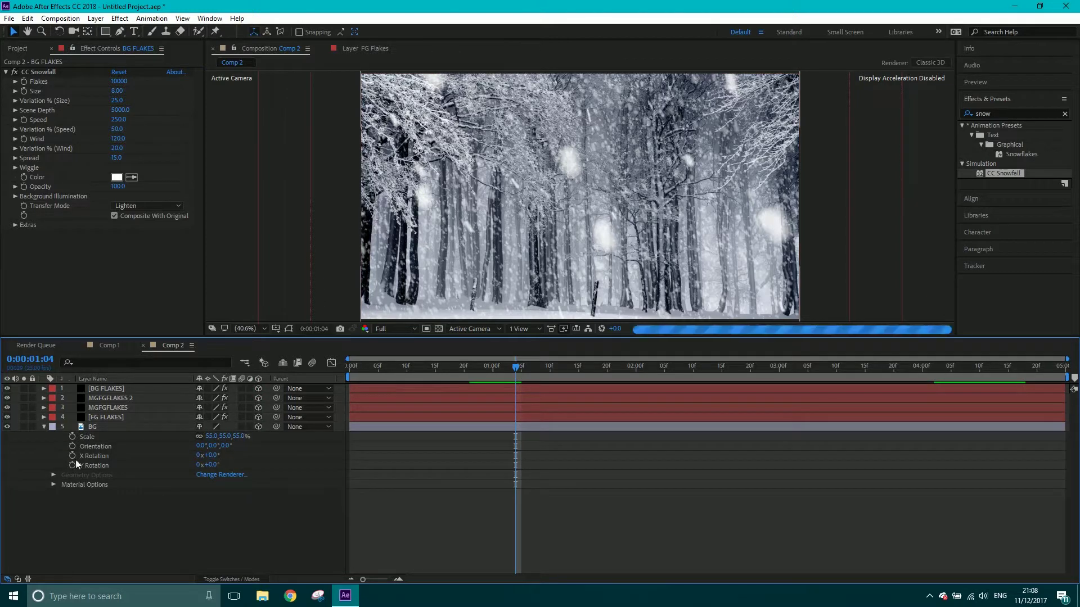
{"action": "left_click", "coordinate": [100, 427]}
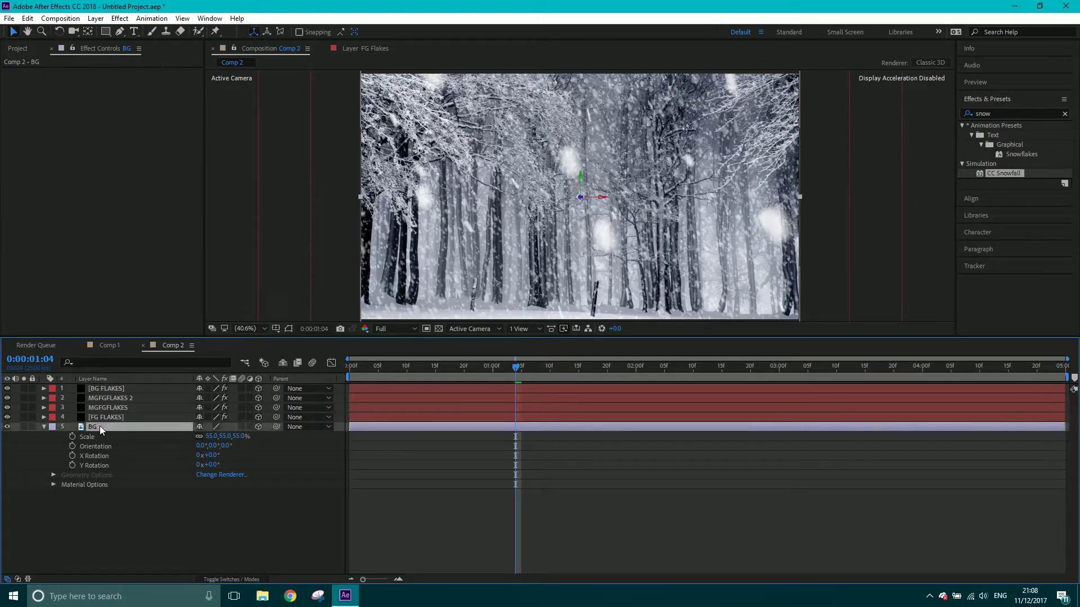
Push the BG layer back to a Z position of 1107 and show the composition in two horizontal views
{"action": "key", "text": "p"}
{"action": "left_click_drag", "start_coordinate": [237, 436], "coordinate": [811, 384]}
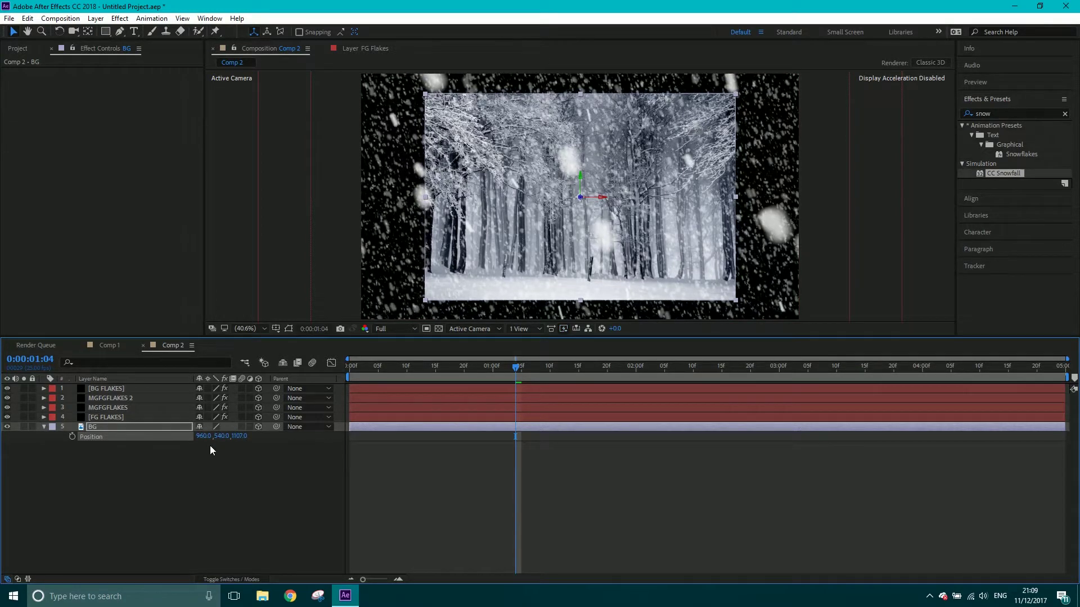
{"action": "left_click", "coordinate": [528, 328]}
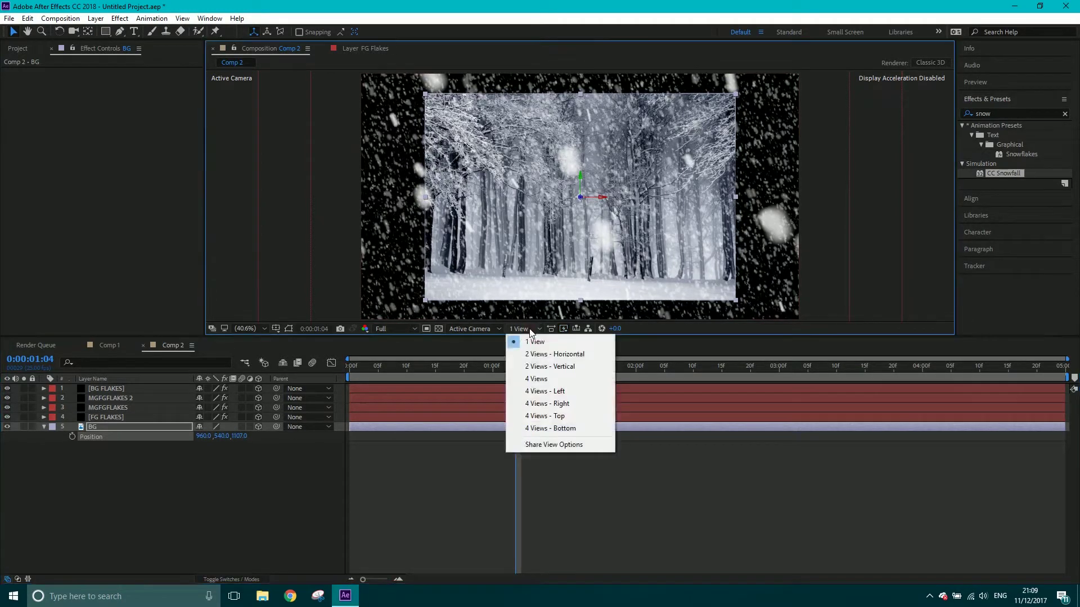
{"action": "left_click", "coordinate": [537, 354]}
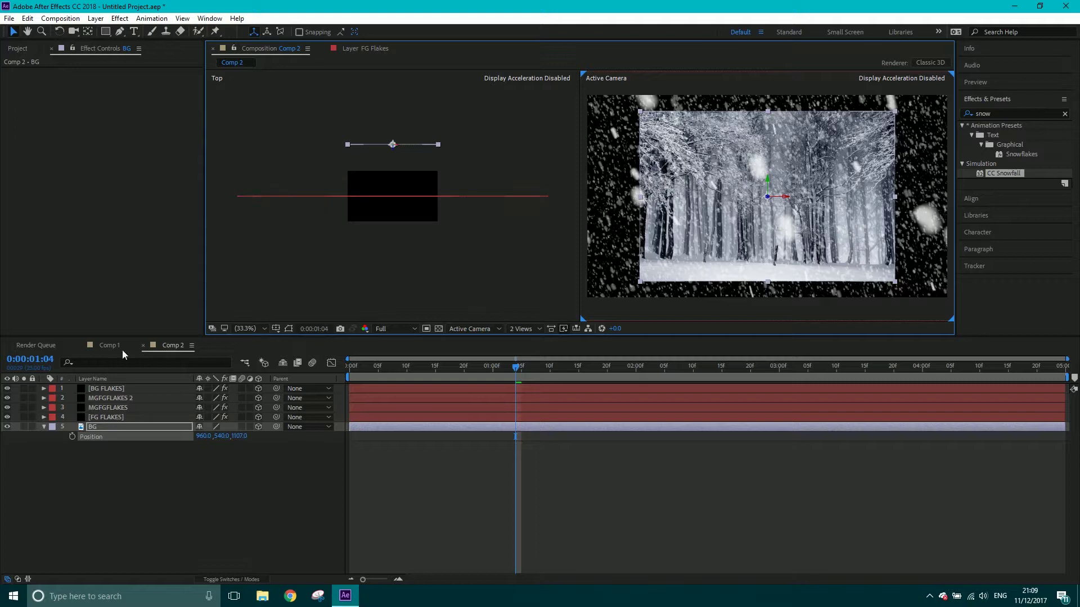
Move the BG FLAKES, MGFGFLAKES 2 and MGFGFLAKES layers back to staggered depths in the Top view, with BG FLAKES farthest from the viewer
{"action": "left_click", "coordinate": [107, 389]}
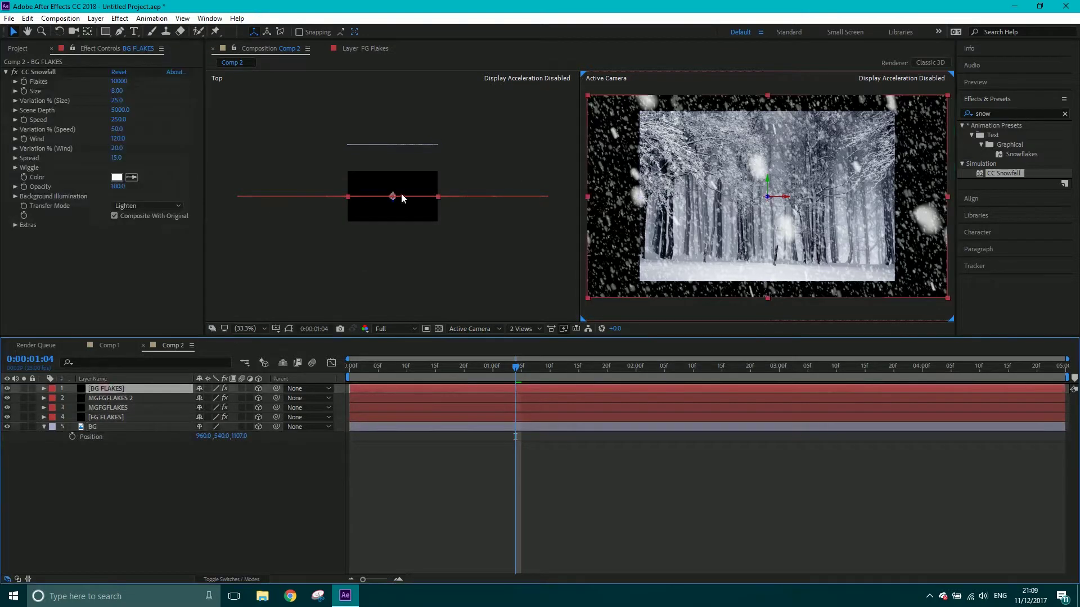
{"action": "left_click_drag", "start_coordinate": [392, 202], "coordinate": [393, 193]}
{"action": "left_click", "coordinate": [112, 399]}
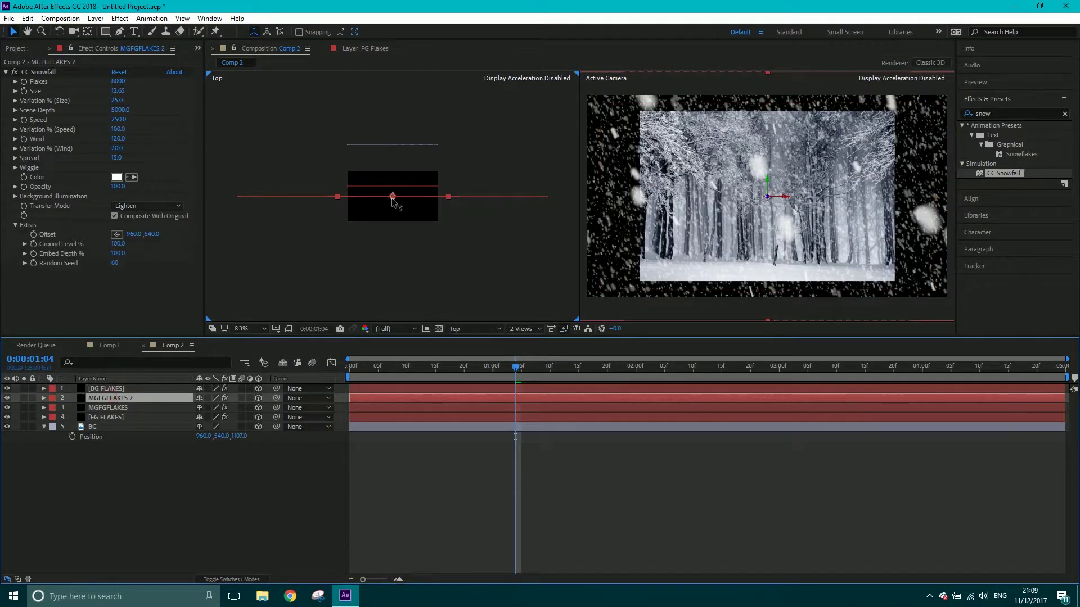
{"action": "left_click_drag", "start_coordinate": [393, 201], "coordinate": [393, 195]}
{"action": "left_click", "coordinate": [130, 408]}
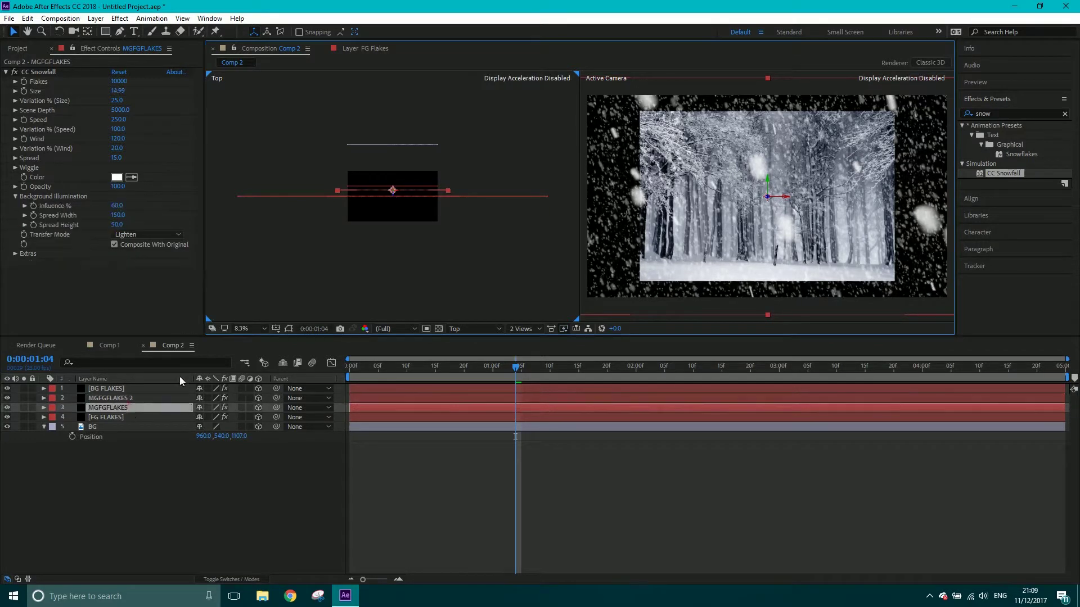
{"action": "left_click_drag", "start_coordinate": [393, 203], "coordinate": [393, 200]}
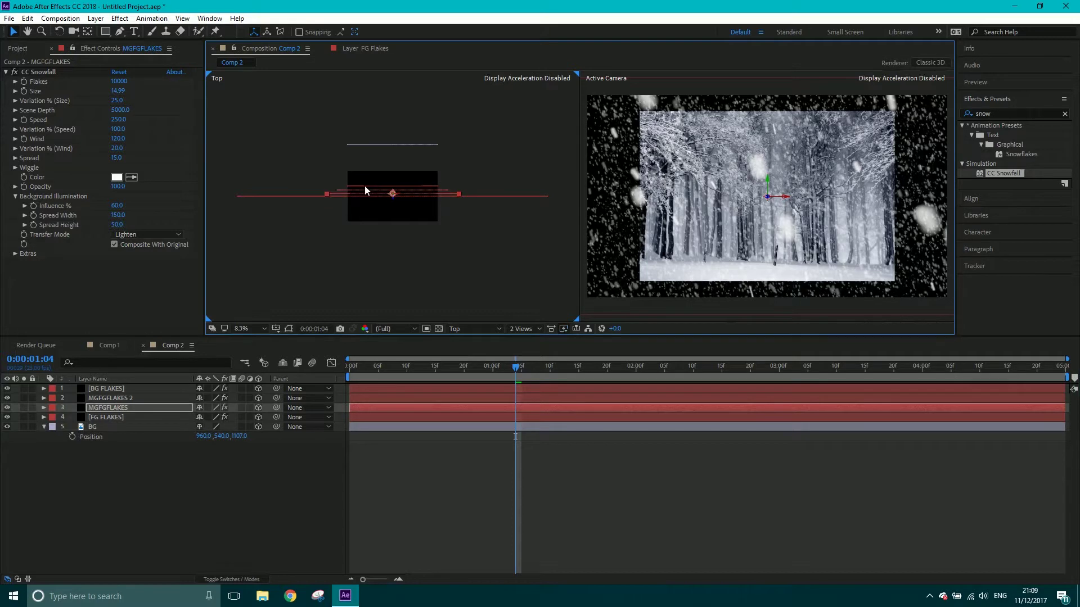
Enlarge the BG FLAKES solid to 2156 px wide and 1262 px high
{"action": "left_click", "coordinate": [372, 186]}
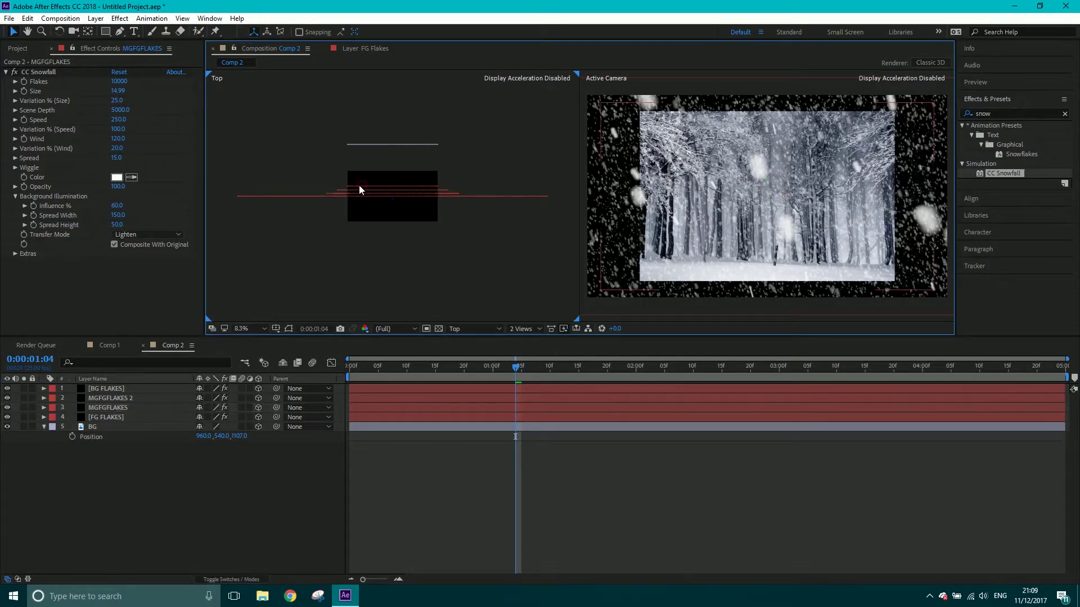
{"action": "left_click", "coordinate": [365, 185]}
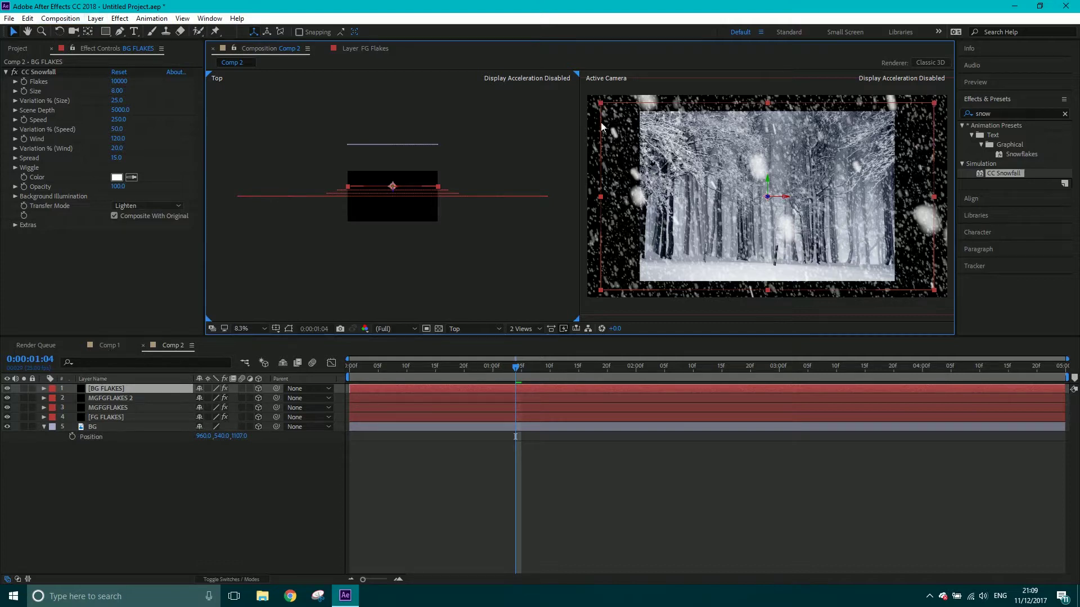
{"action": "left_click", "coordinate": [96, 18]}
{"action": "left_click", "coordinate": [121, 43]}
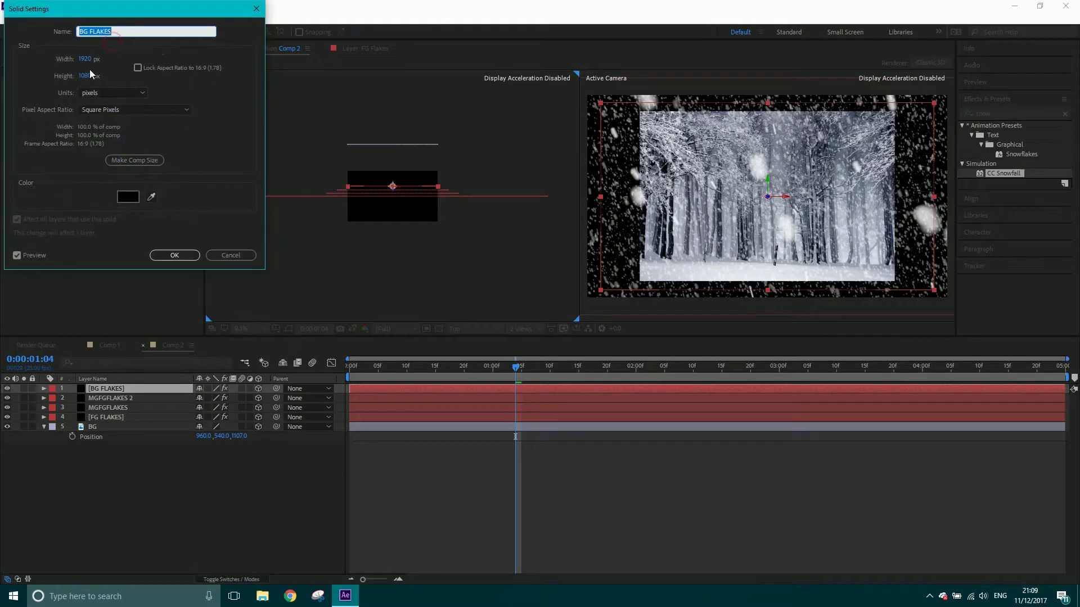
{"action": "left_click_drag", "start_coordinate": [80, 61], "coordinate": [192, 56]}
{"action": "left_click_drag", "start_coordinate": [84, 76], "coordinate": [166, 71]}
{"action": "left_click_drag", "start_coordinate": [84, 61], "coordinate": [108, 61]}
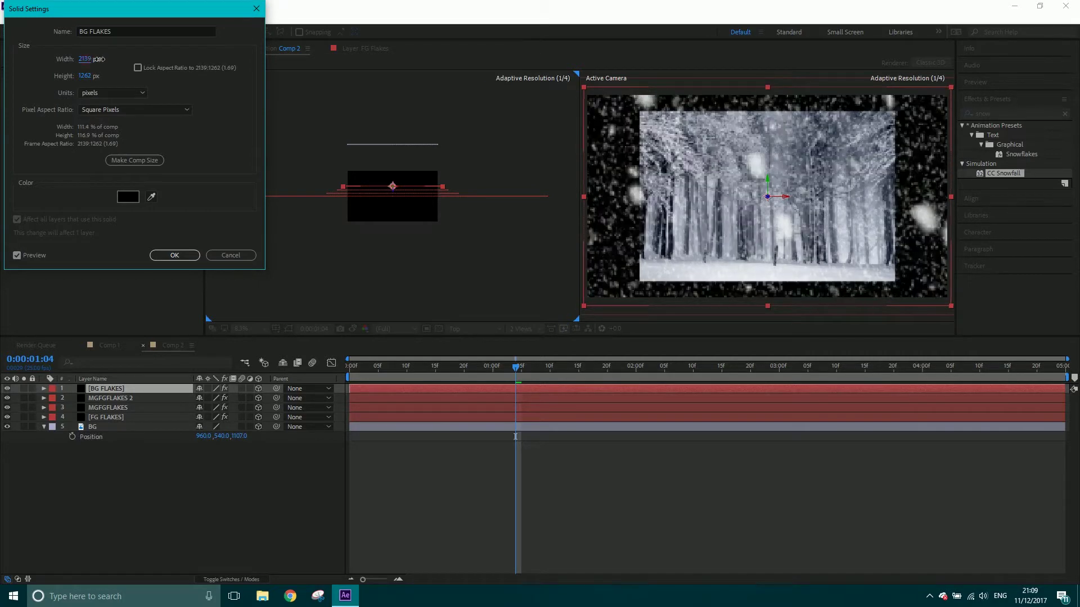
{"action": "left_click", "coordinate": [175, 255]}
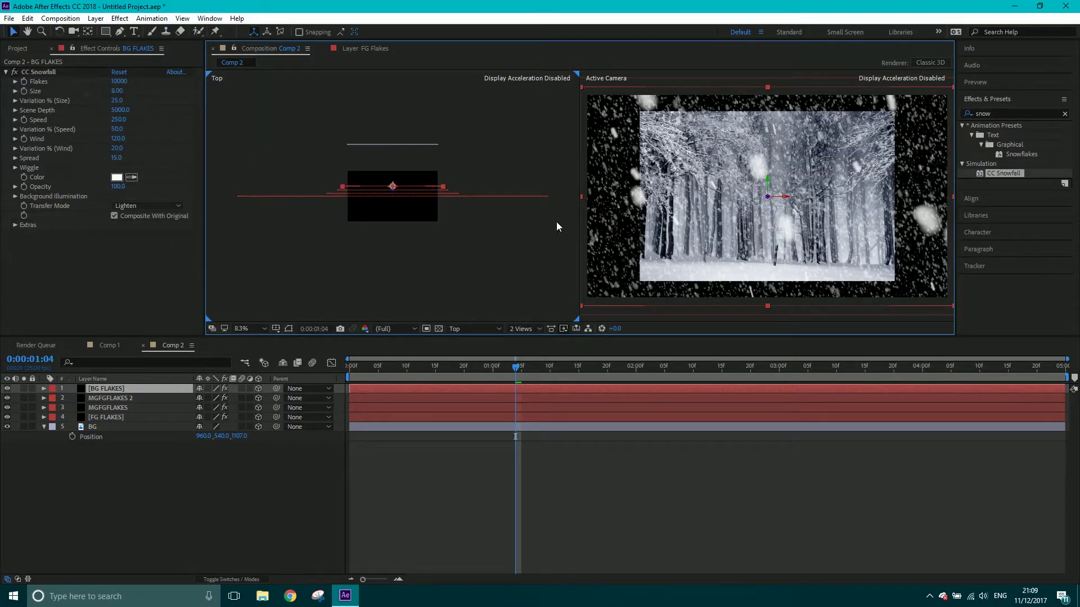
Check the two middle flakes layers' coverage and scale the BG layer to 82.4, 68.0, 68.0% so it fills the frame
{"action": "left_click", "coordinate": [110, 397]}
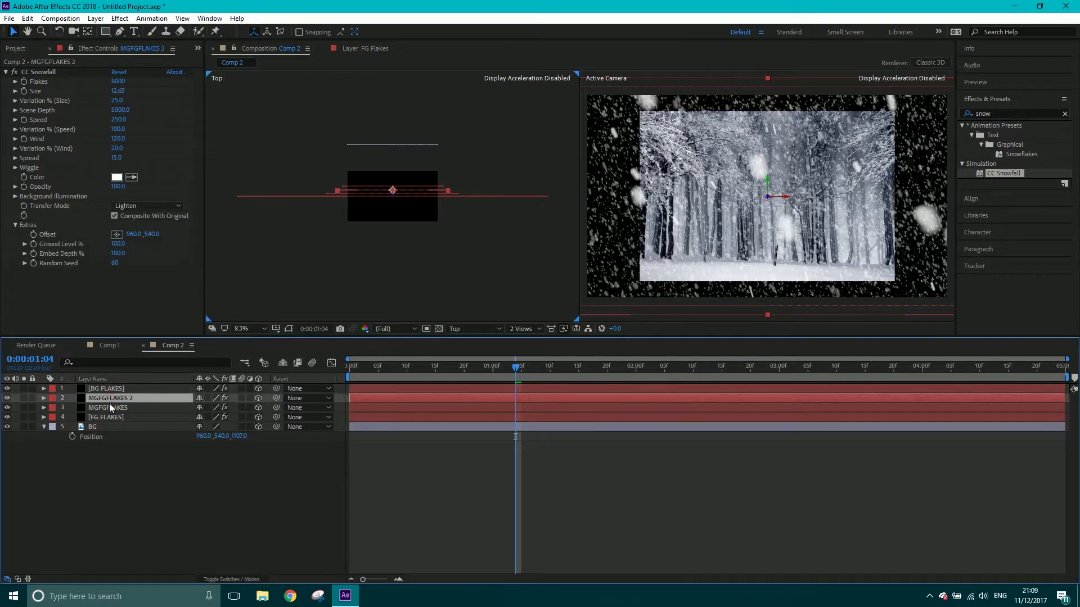
{"action": "left_click", "coordinate": [108, 407]}
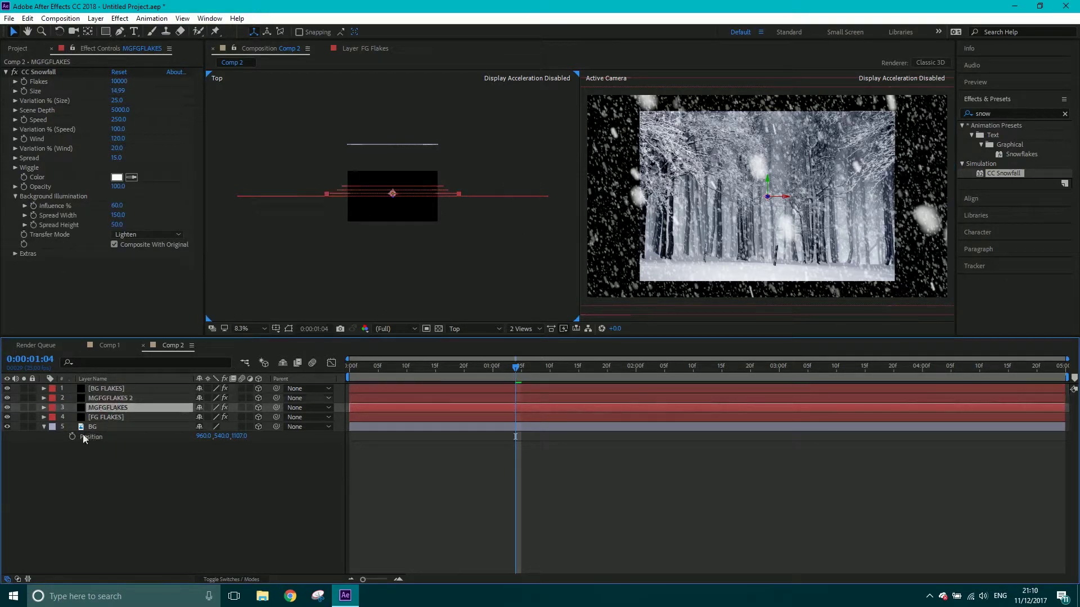
{"action": "left_click", "coordinate": [99, 427]}
{"action": "key", "text": "s"}
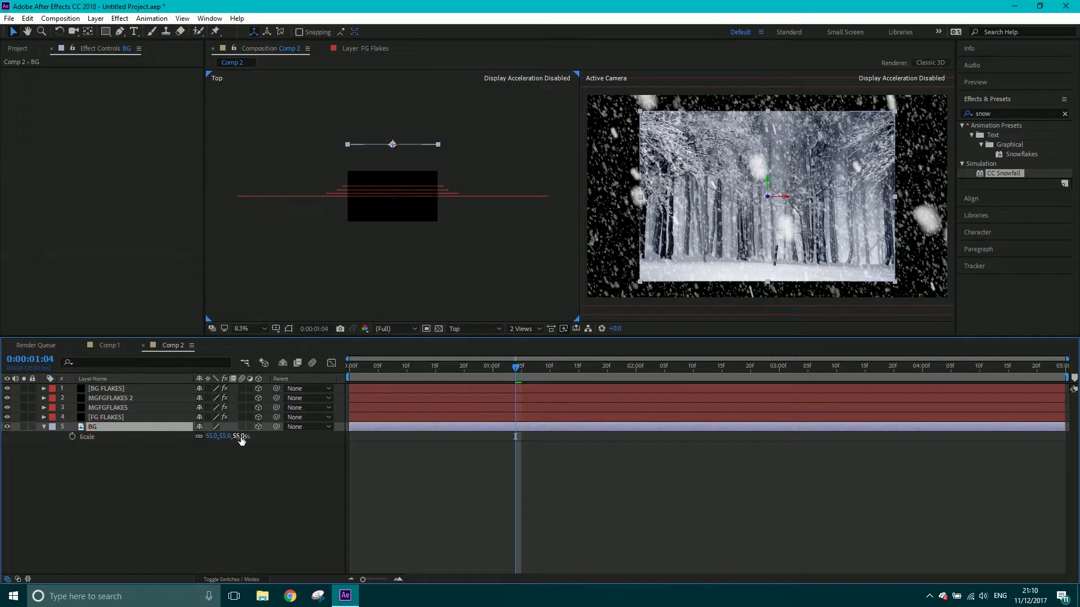
{"action": "left_click_drag", "start_coordinate": [241, 440], "coordinate": [247, 436]}
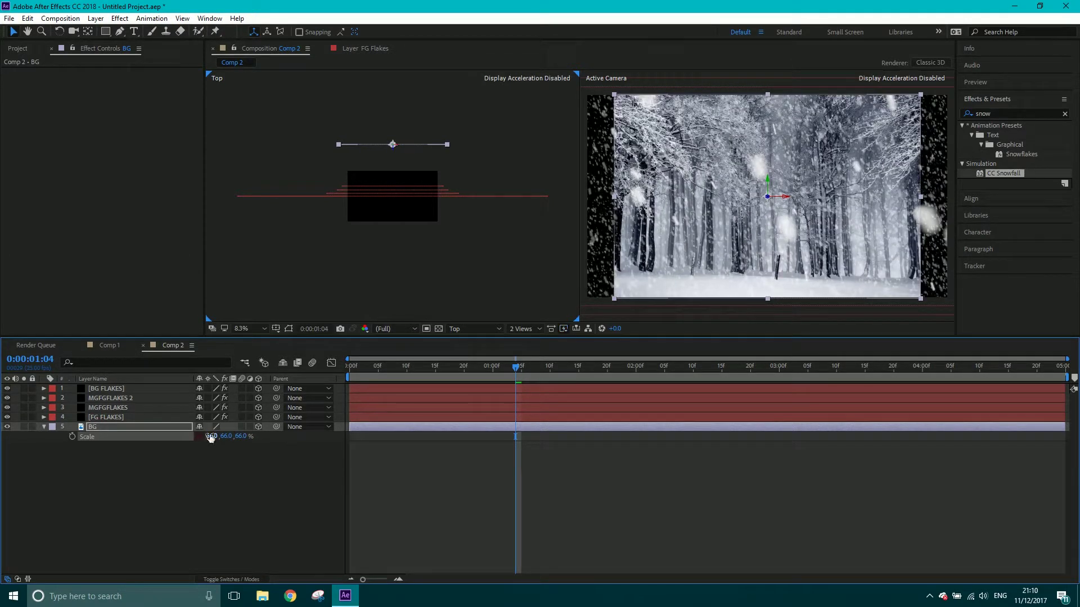
{"action": "left_click_drag", "start_coordinate": [211, 438], "coordinate": [218, 436]}
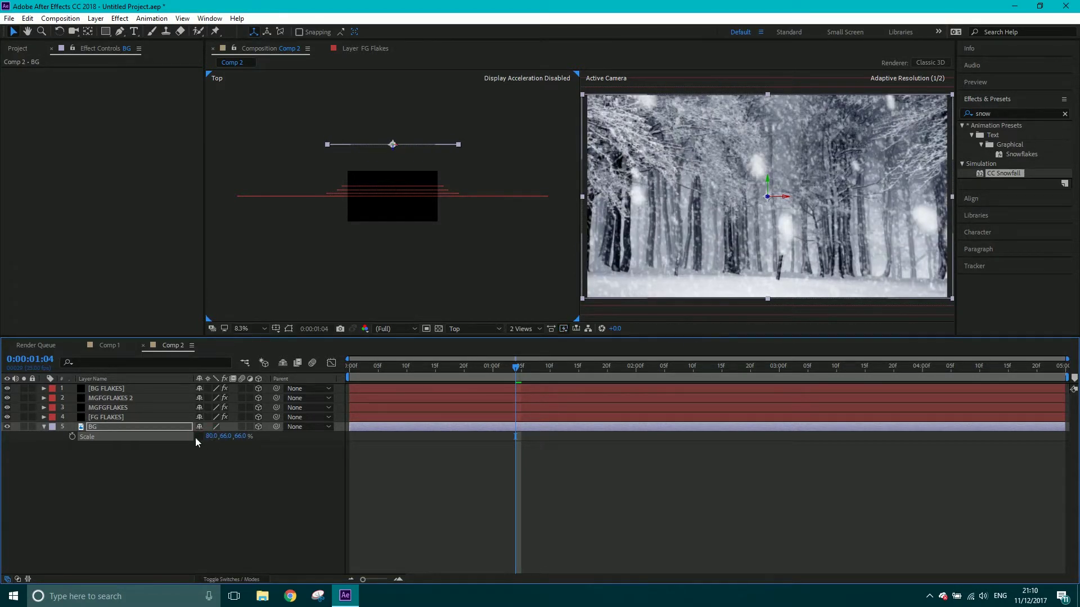
{"action": "left_click", "coordinate": [200, 437]}
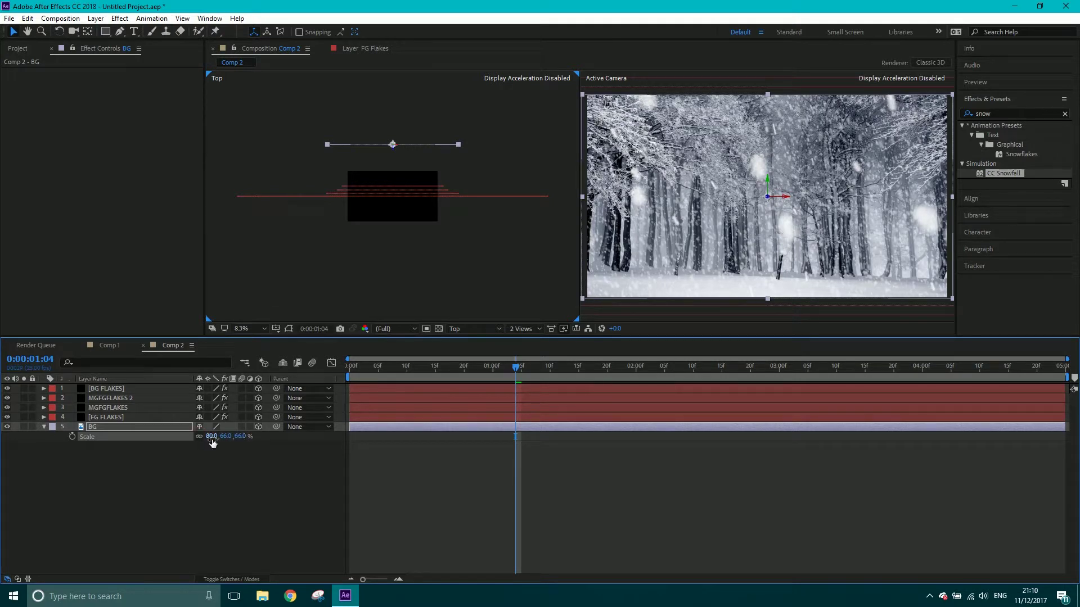
{"action": "left_click_drag", "start_coordinate": [237, 438], "coordinate": [237, 441]}
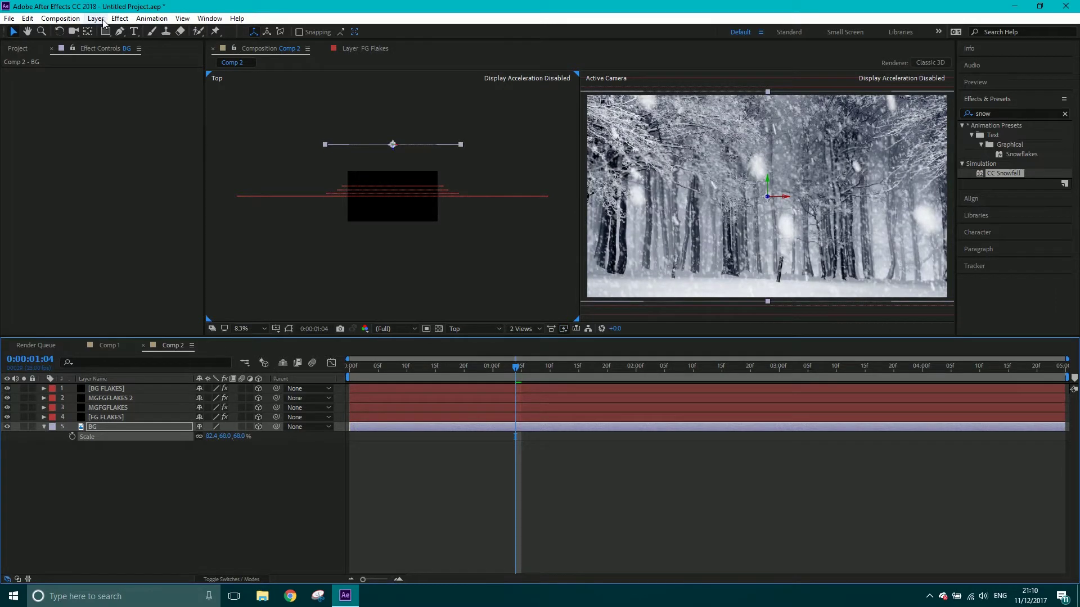
Add a new camera with the default settings at the top of the layer stack
{"action": "left_click", "coordinate": [96, 19]}
{"action": "mouse_move", "coordinate": [107, 32]}
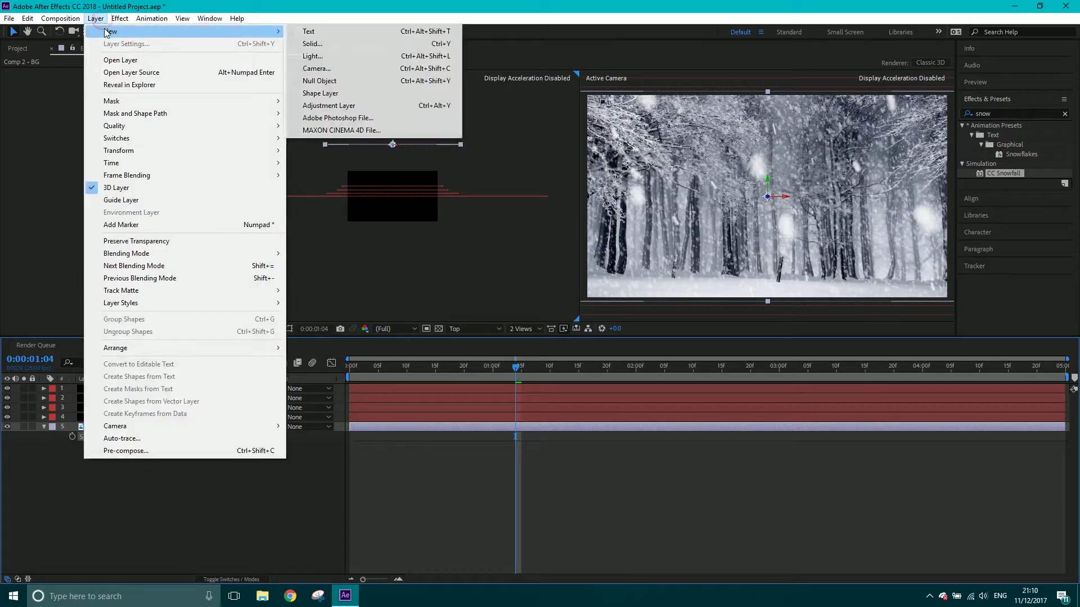
{"action": "left_click", "coordinate": [313, 68]}
{"action": "left_click", "coordinate": [327, 271]}
{"action": "left_click_drag", "start_coordinate": [99, 430], "coordinate": [100, 386]}
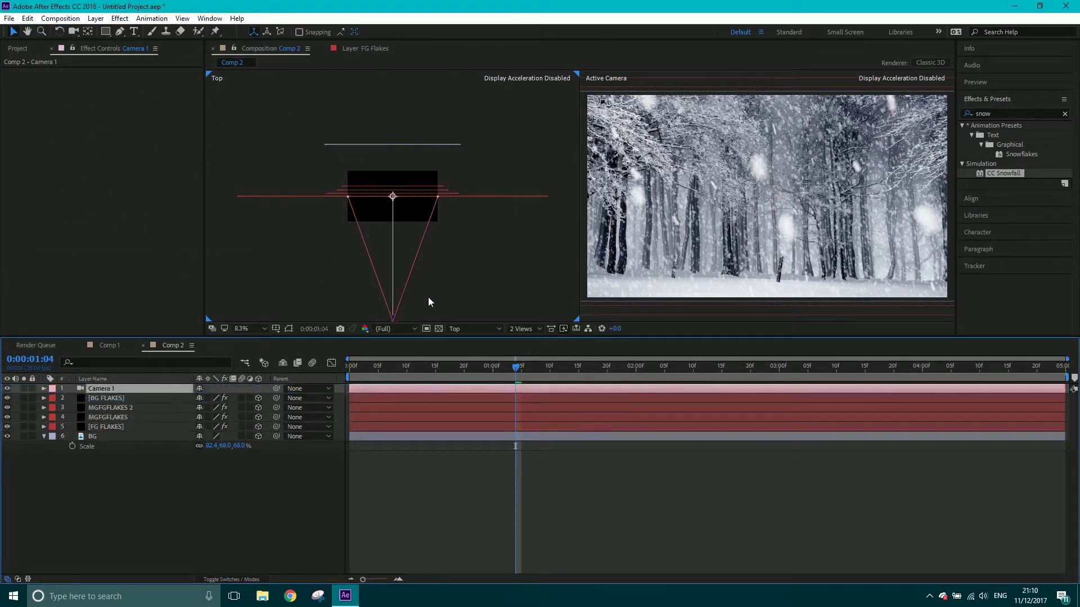
Set keyframes for the camera's Point of Interest and Position at 0:00:00:00
{"action": "left_click_drag", "start_coordinate": [361, 366], "coordinate": [337, 377]}
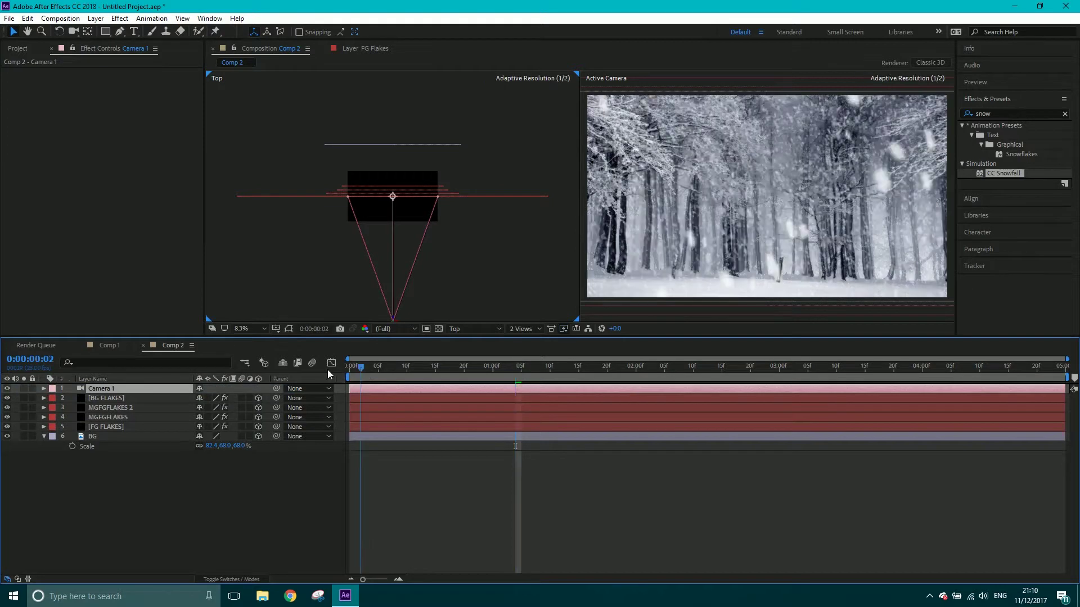
{"action": "left_click", "coordinate": [45, 388]}
{"action": "left_click", "coordinate": [54, 398]}
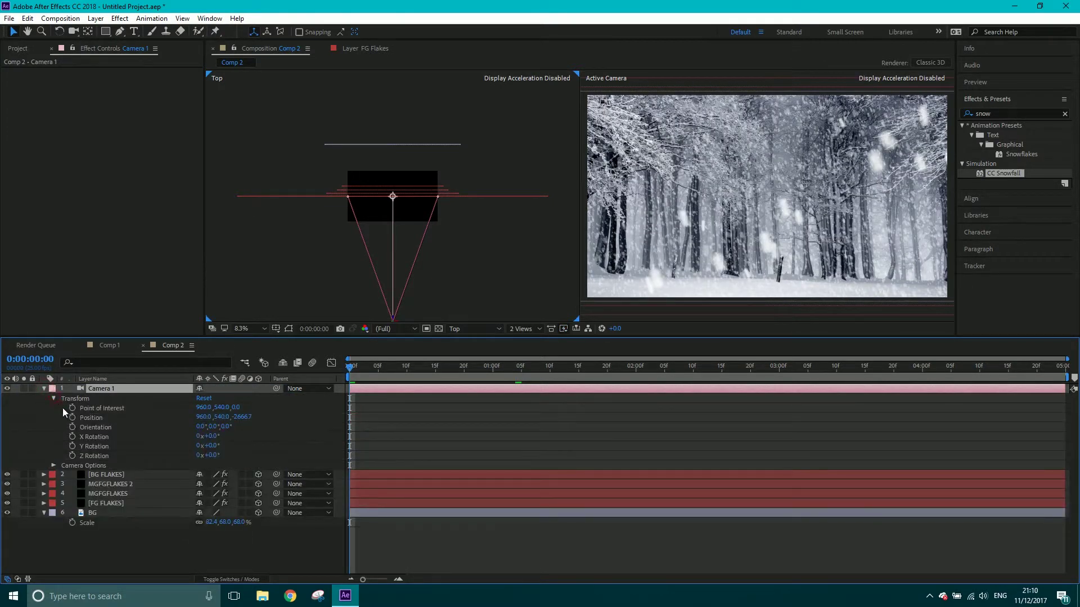
{"action": "left_click", "coordinate": [72, 407]}
{"action": "left_click", "coordinate": [72, 415]}
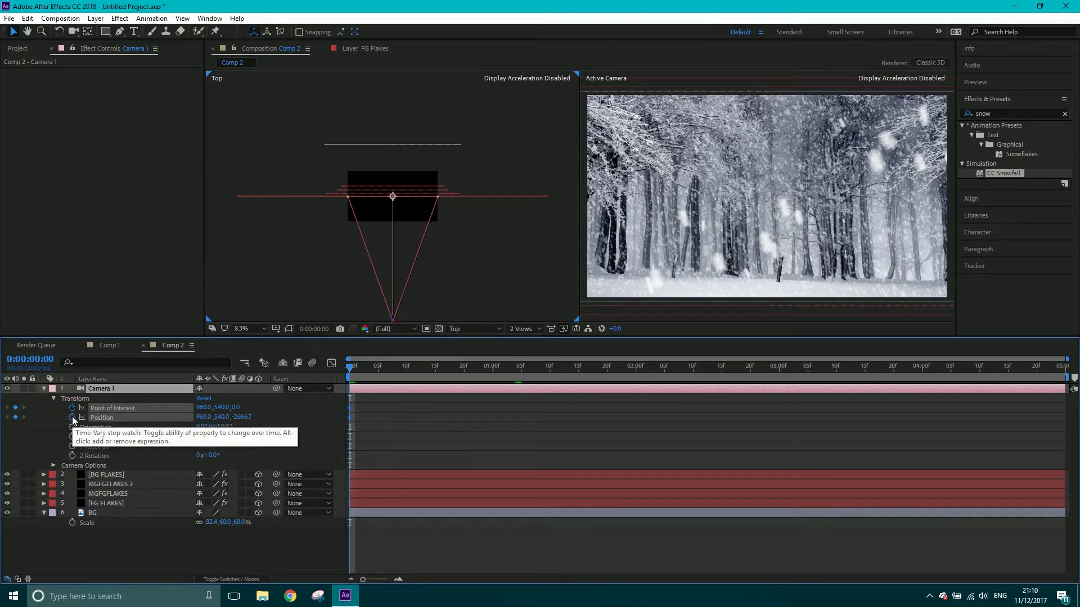
Shift the camera sideways in the Top view to X 924 for its starting keyframes
{"action": "scroll", "coordinate": [444, 298], "scroll_direction": "down", "scroll_amount": 2}
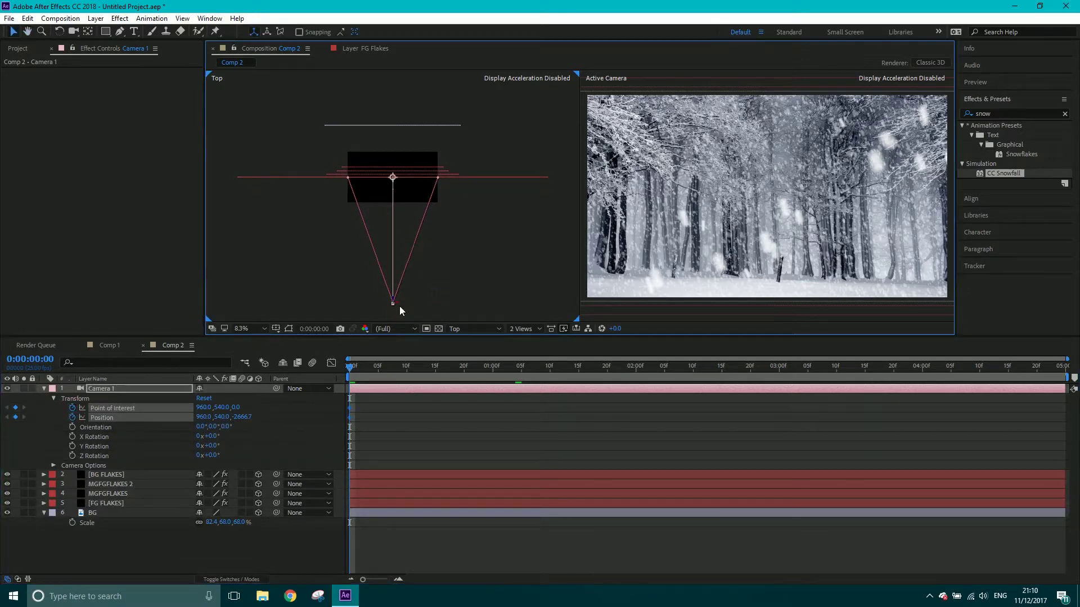
{"action": "left_click_drag", "start_coordinate": [399, 305], "coordinate": [405, 309]}
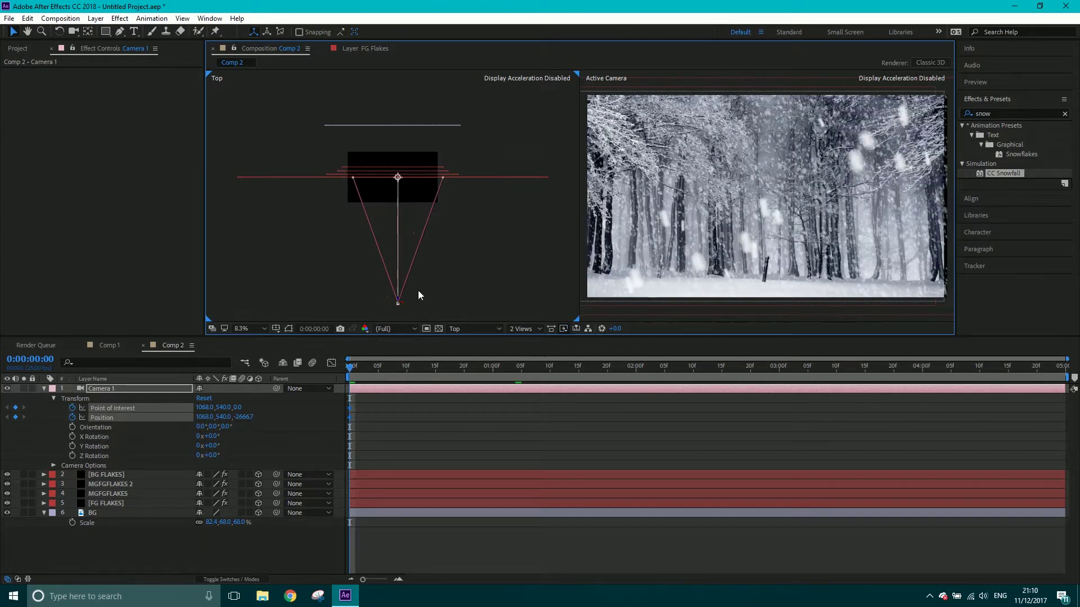
{"action": "left_click_drag", "start_coordinate": [402, 304], "coordinate": [397, 306]}
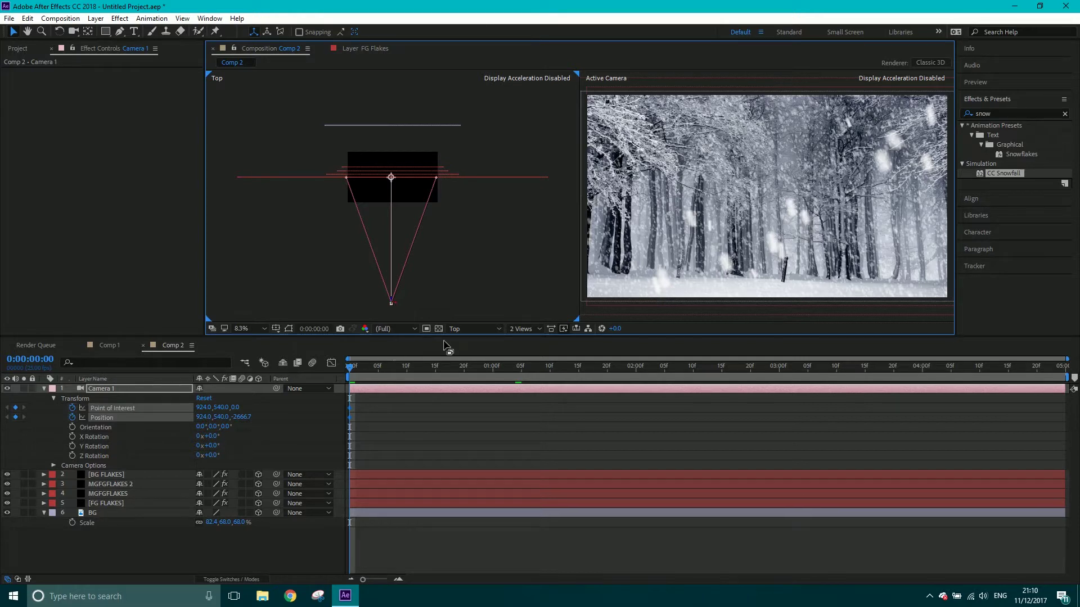
At 0:00:04:24, shift the camera sideways to X 1044 to create the ending keyframes
{"action": "left_click_drag", "start_coordinate": [349, 368], "coordinate": [922, 366]}
{"action": "left_click_drag", "start_coordinate": [1076, 363], "coordinate": [1063, 366]}
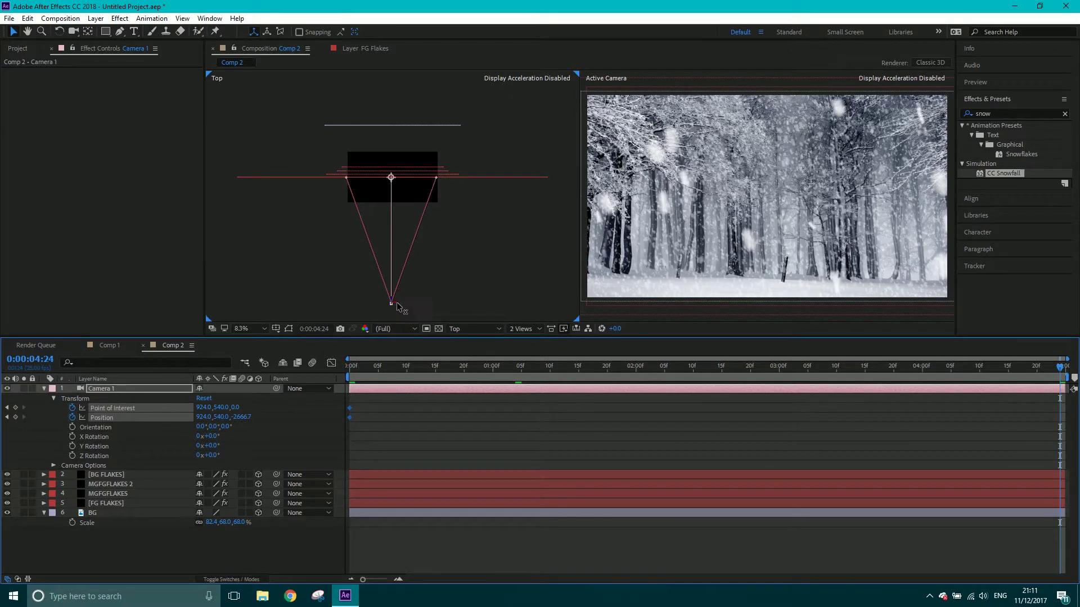
{"action": "left_click_drag", "start_coordinate": [398, 305], "coordinate": [402, 304]}
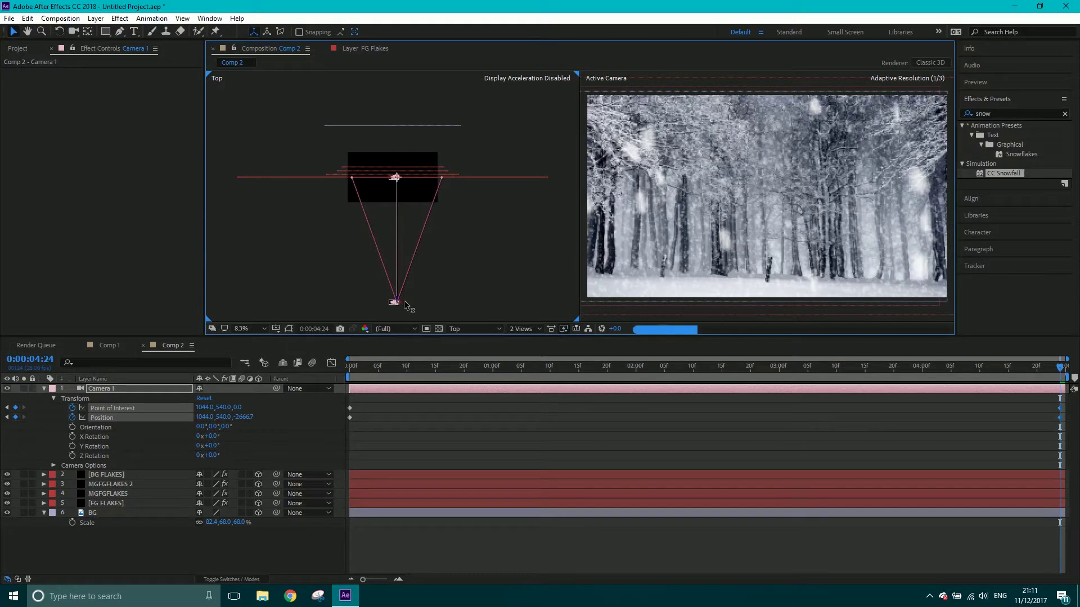
Widen the BG FLAKES solid past the frame's right edge and return the composition to 1 View
{"action": "left_click", "coordinate": [935, 306]}
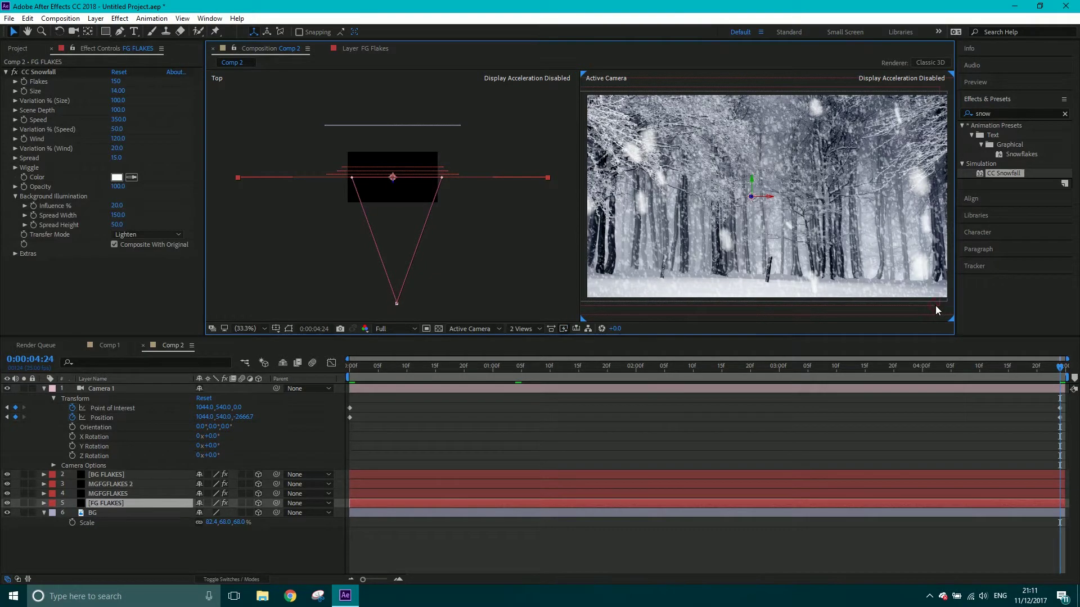
{"action": "left_click", "coordinate": [403, 170]}
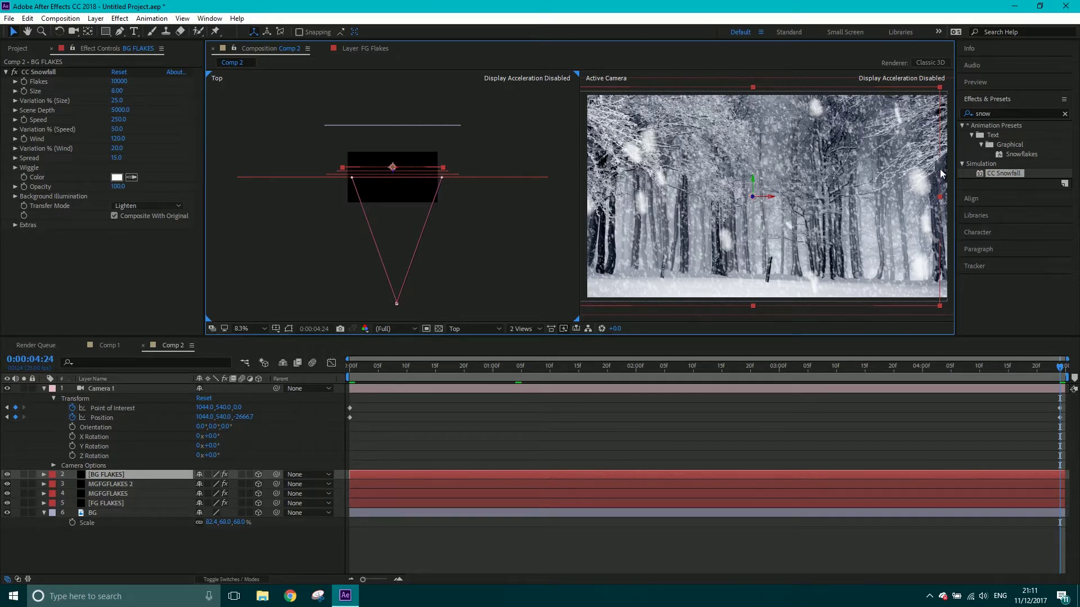
{"action": "left_click", "coordinate": [96, 18]}
{"action": "left_click", "coordinate": [114, 44]}
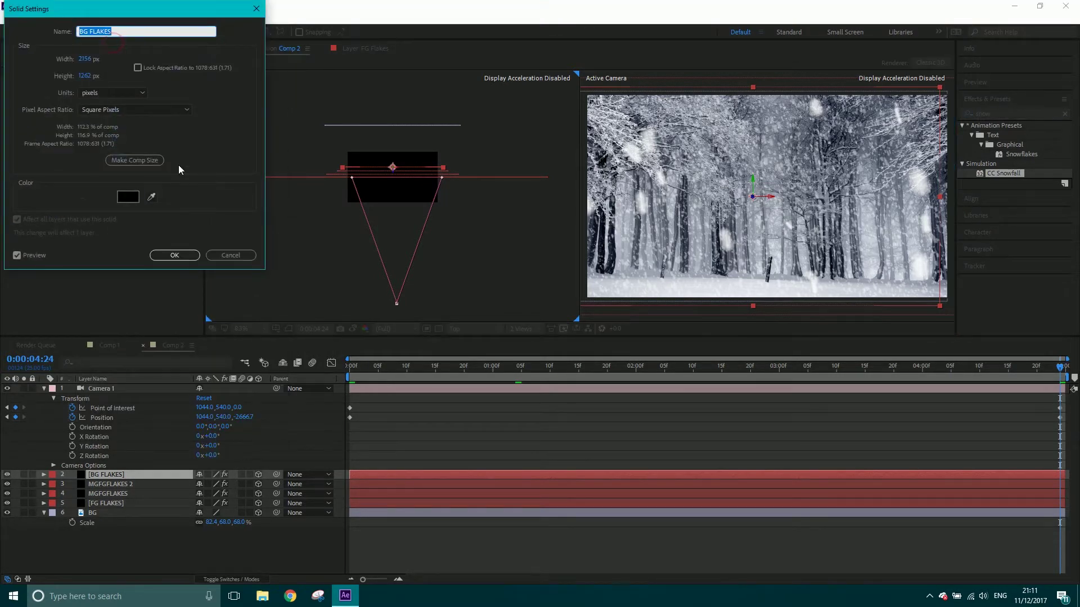
{"action": "left_click_drag", "start_coordinate": [84, 58], "coordinate": [147, 59]}
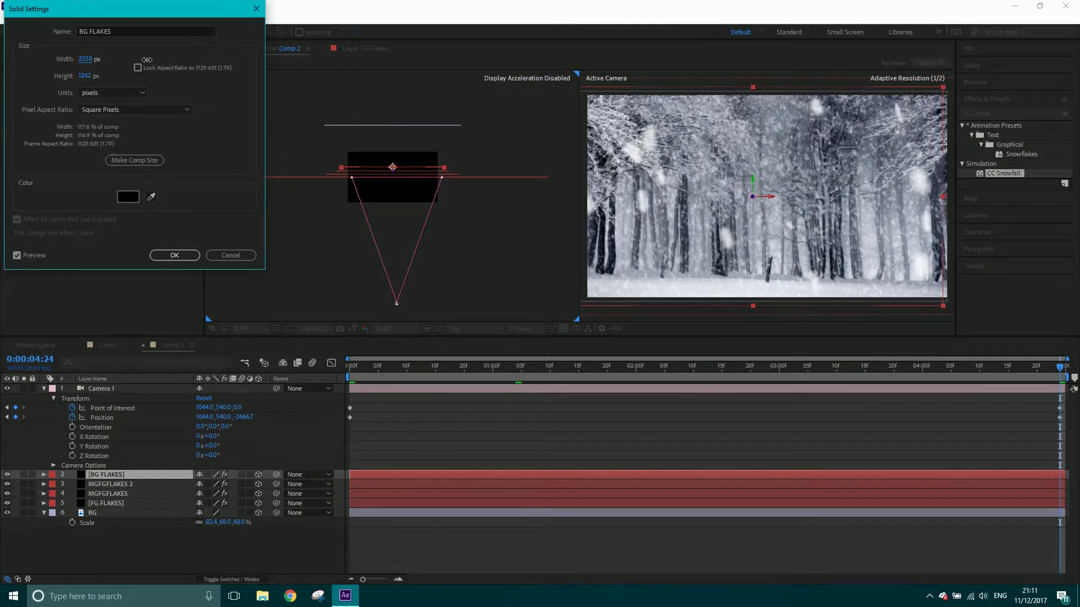
{"action": "left_click", "coordinate": [186, 257]}
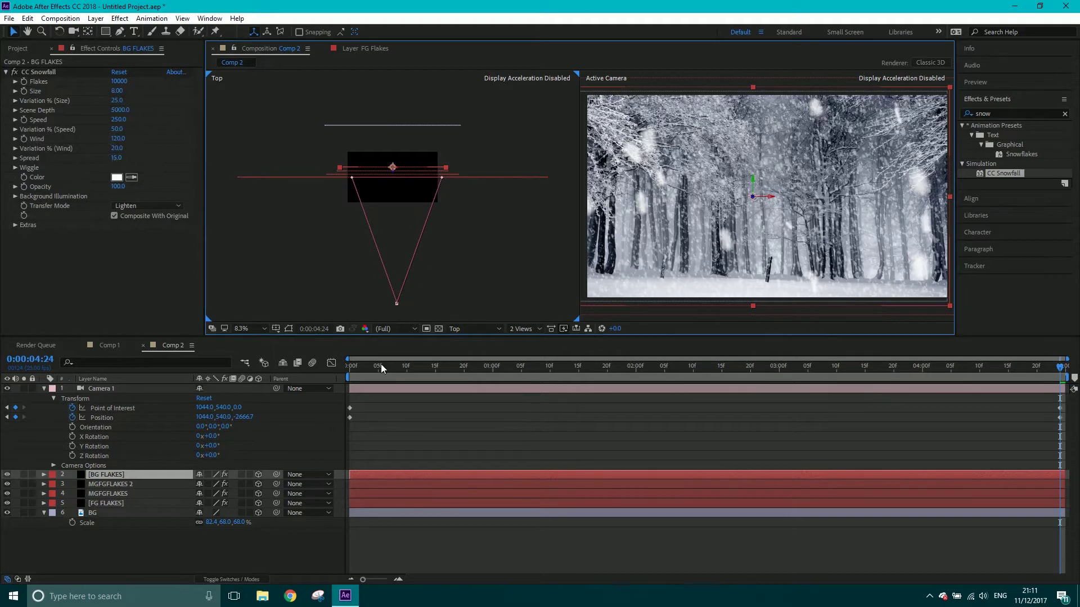
{"action": "left_click", "coordinate": [535, 328]}
{"action": "left_click", "coordinate": [534, 339]}
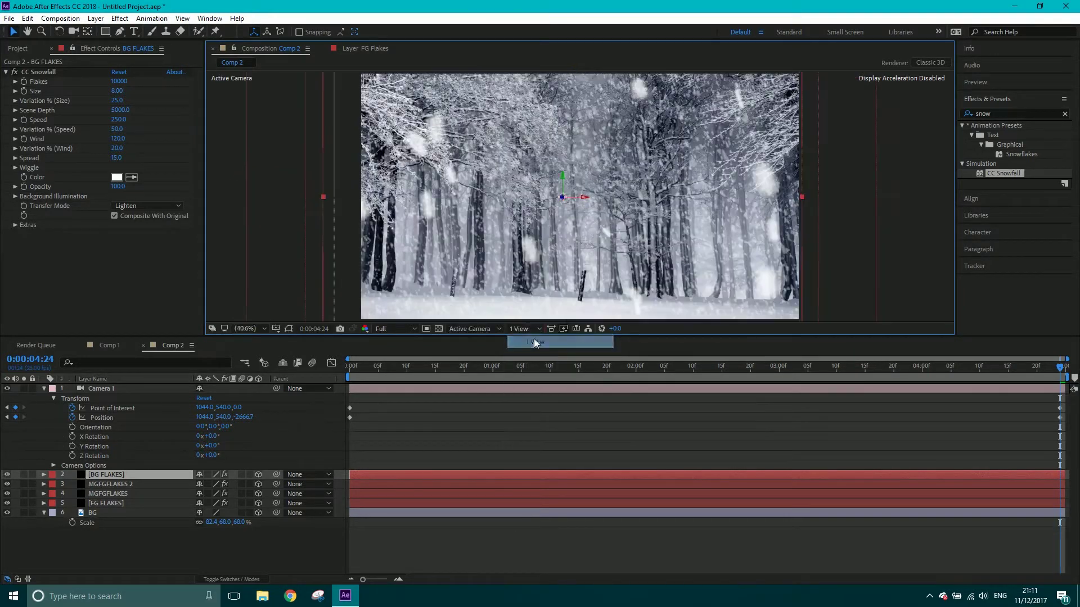
Preview the camera move over the snowfall, restarting playback from 0:00:00:00
{"action": "key", "text": "space"}
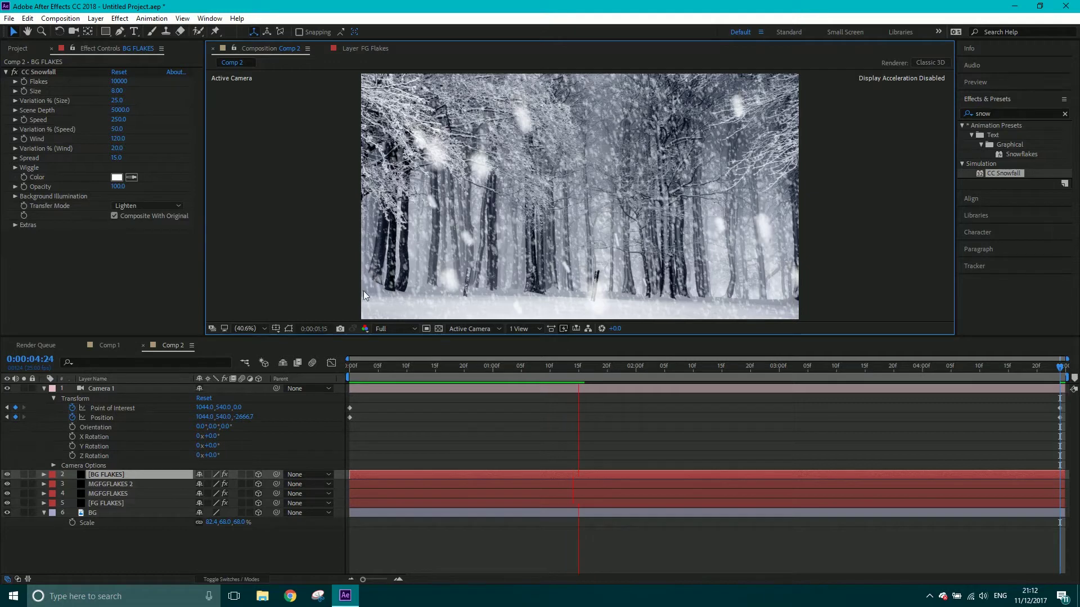
{"action": "key", "text": "space"}
{"action": "left_click_drag", "start_coordinate": [446, 382], "coordinate": [343, 399]}
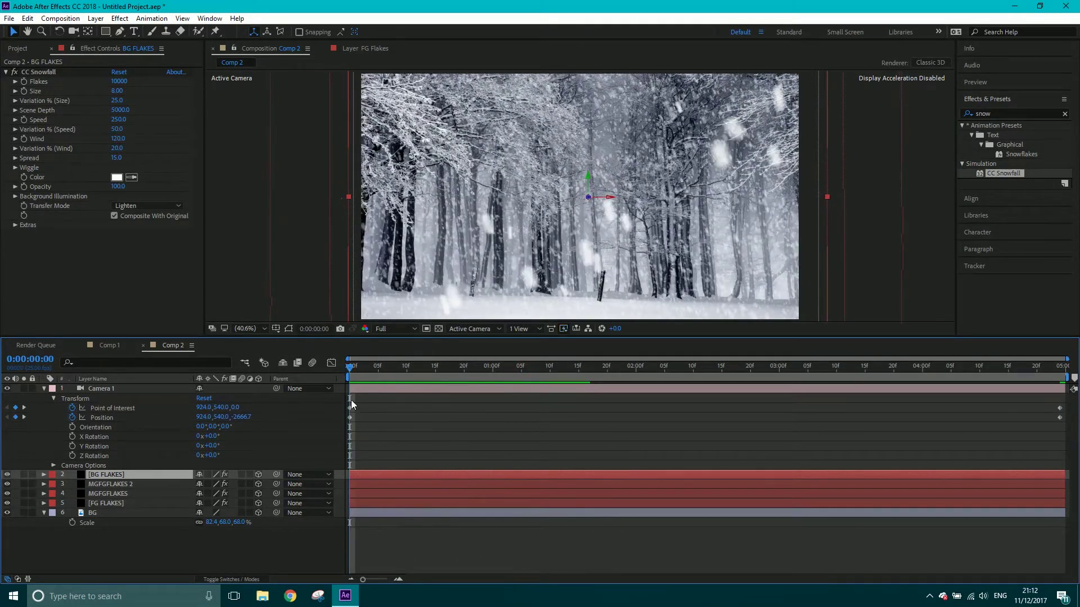
{"action": "key", "text": "space"}
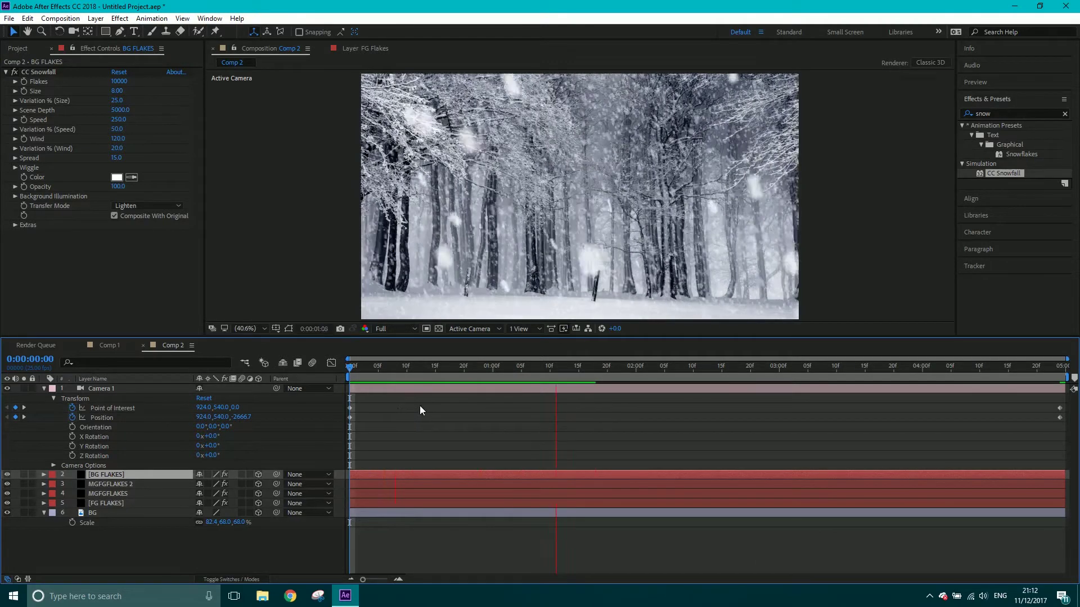
{"action": "key", "text": "space"}
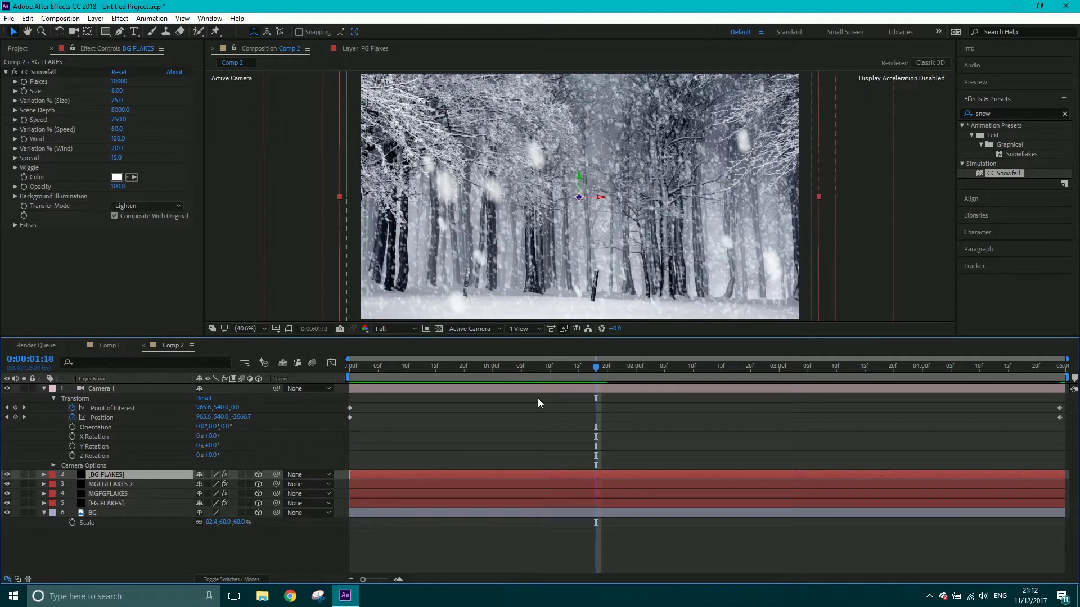
Set the composition's preview resolution to Quarter and play back the snowfall animation
{"action": "left_click", "coordinate": [411, 329]}
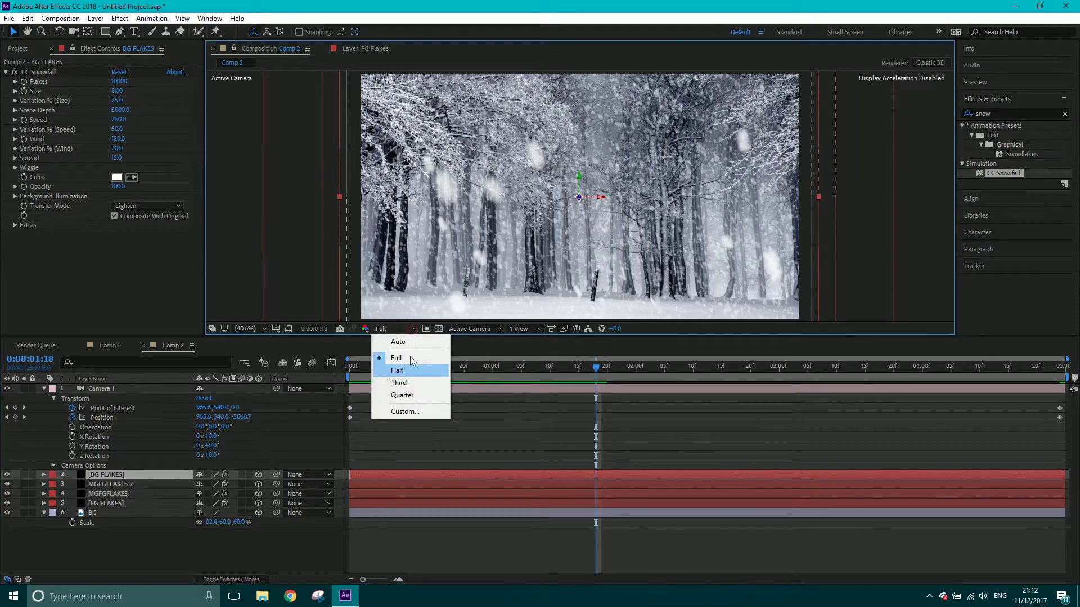
{"action": "left_click", "coordinate": [407, 395]}
{"action": "key", "text": "space"}
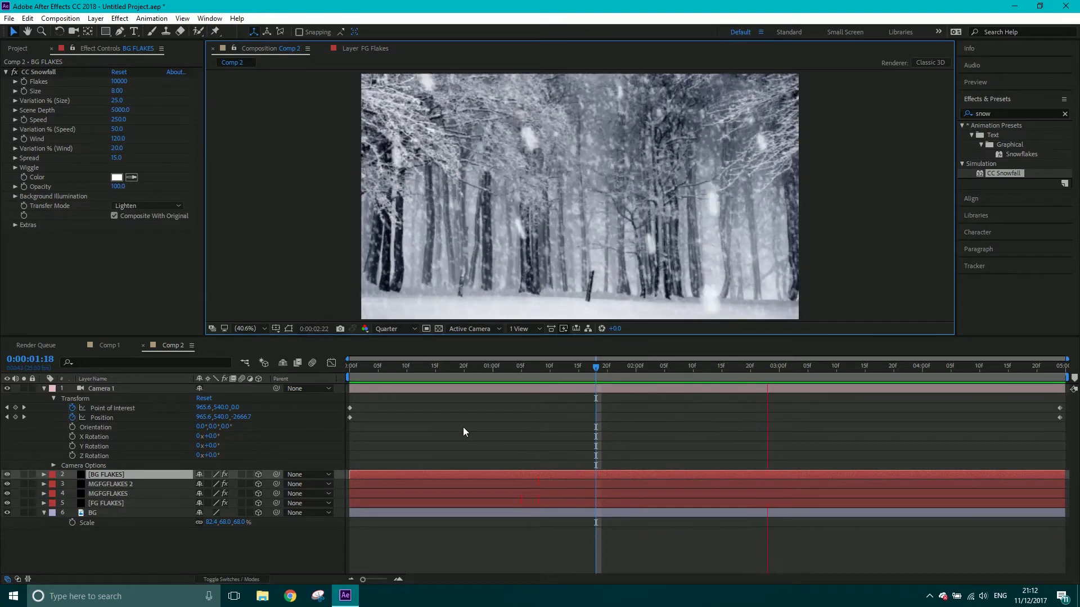
{"action": "left_click", "coordinate": [117, 559]}
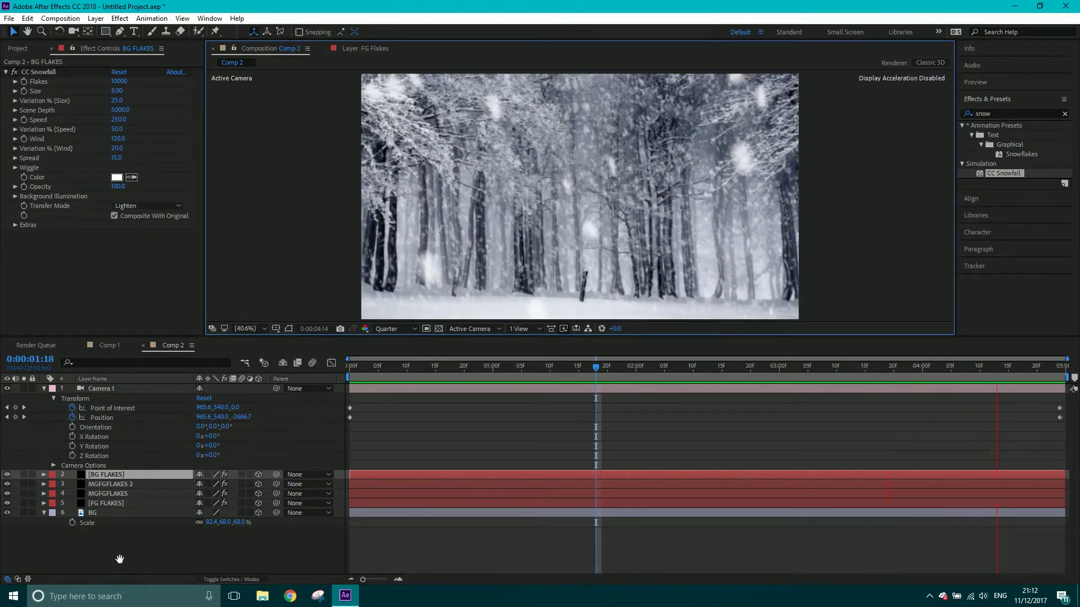
Hide Camera 1 and all four flake layers so only the BG photo is displayed
{"action": "left_click", "coordinate": [107, 503]}
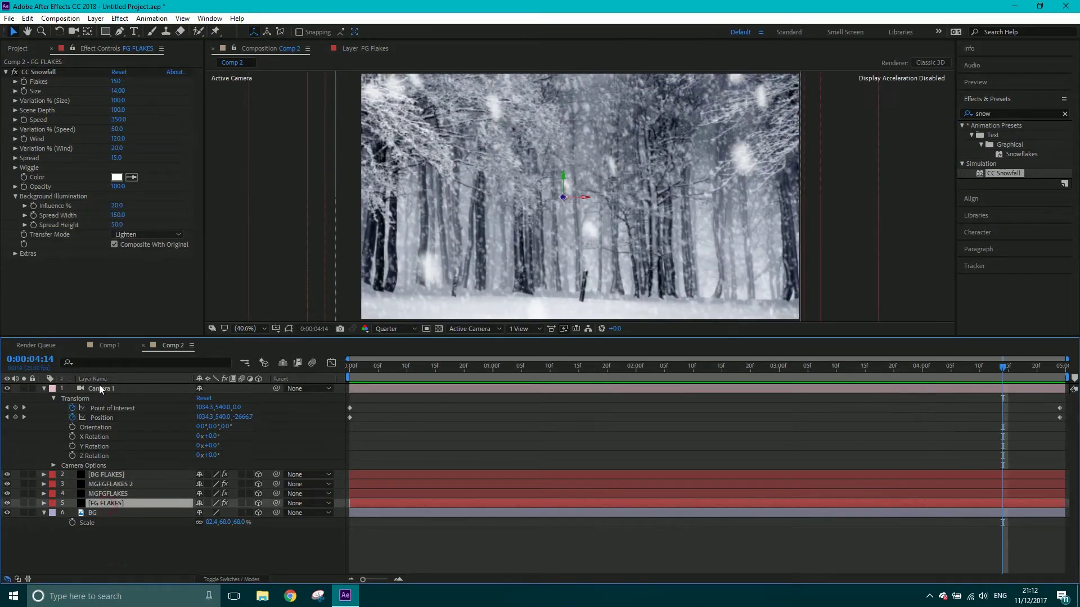
{"action": "left_click", "coordinate": [99, 388], "text": "shift"}
{"action": "left_click_drag", "start_coordinate": [7, 388], "coordinate": [7, 503]}
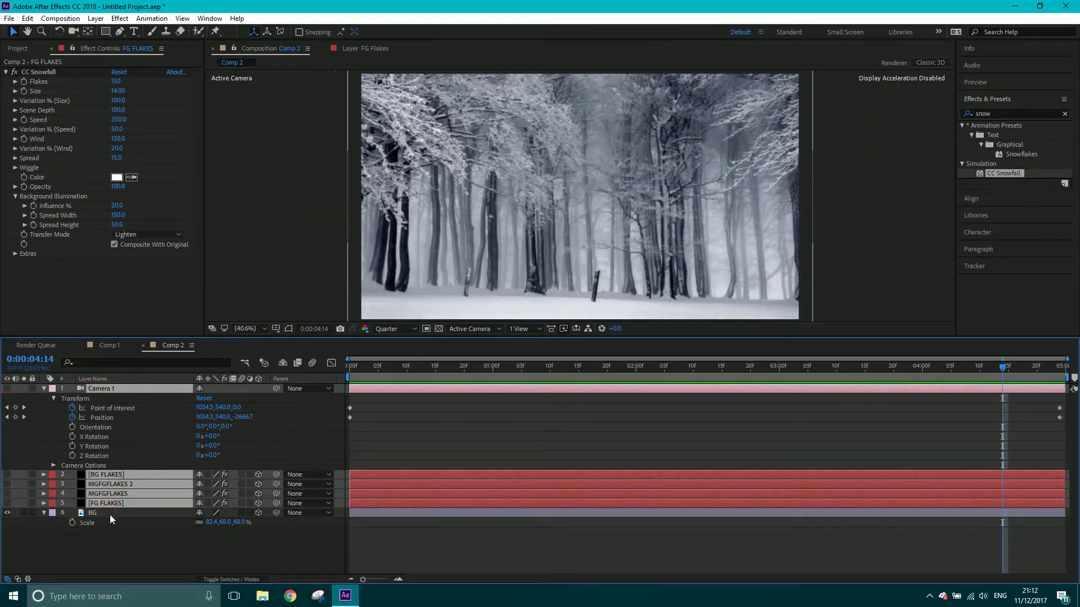
Apply CC Snowfall directly to the BG photo layer and set its Transfer Mode to Composite
{"action": "left_click", "coordinate": [111, 514]}
{"action": "left_click_drag", "start_coordinate": [1016, 170], "coordinate": [569, 188]}
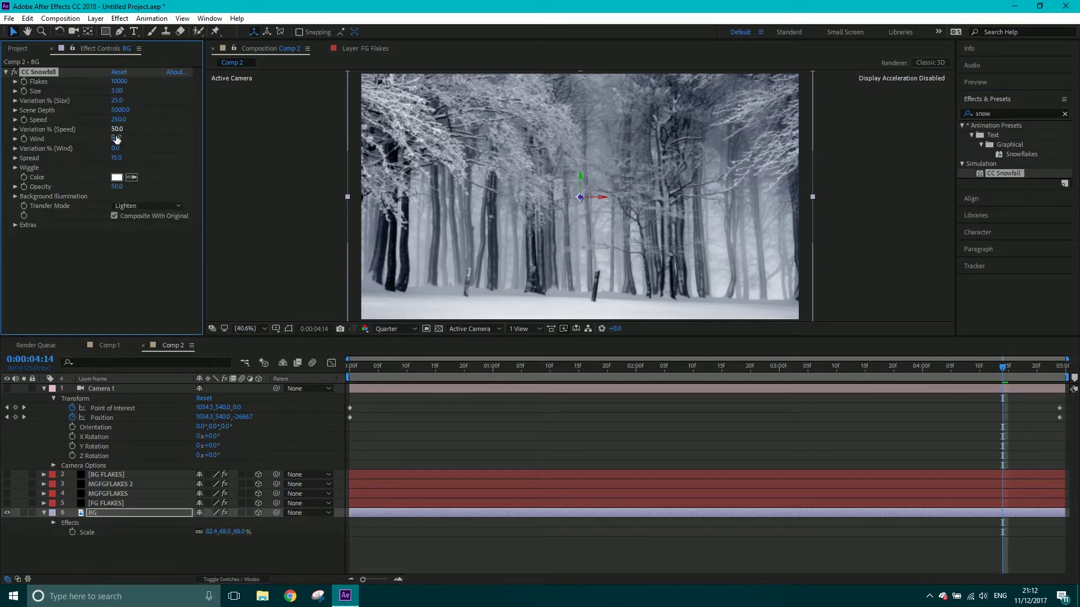
{"action": "left_click", "coordinate": [130, 208]}
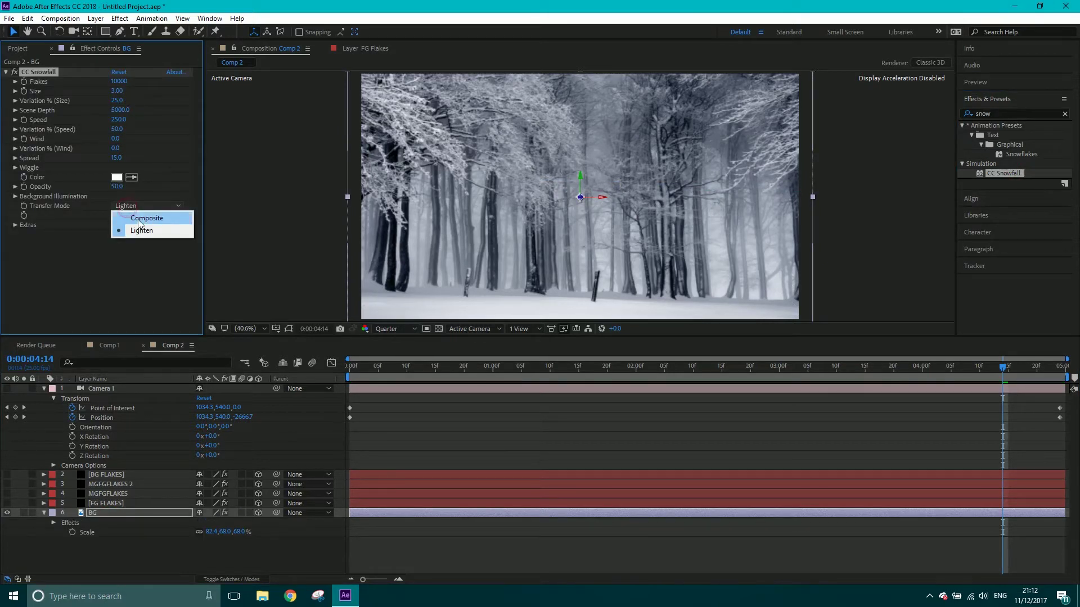
{"action": "left_click", "coordinate": [139, 219]}
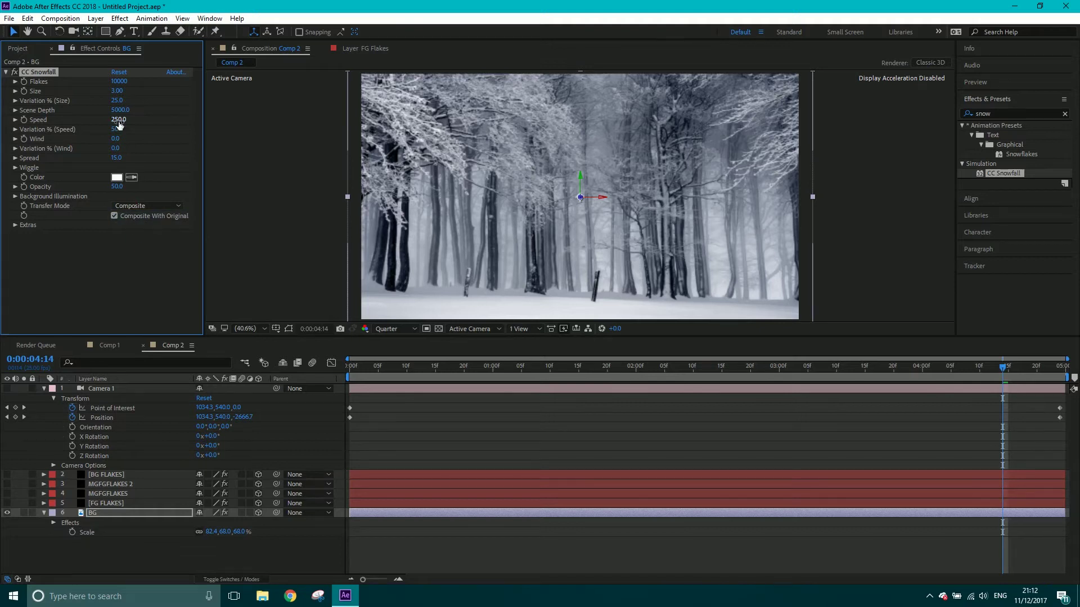
Set the BG layer's CC Snowfall to Flakes 17200, Size 15, Scene Depth 7390, Wind 245 and Opacity 100, and preview it
{"action": "left_click_drag", "start_coordinate": [117, 90], "coordinate": [142, 93]}
{"action": "left_click", "coordinate": [16, 197]}
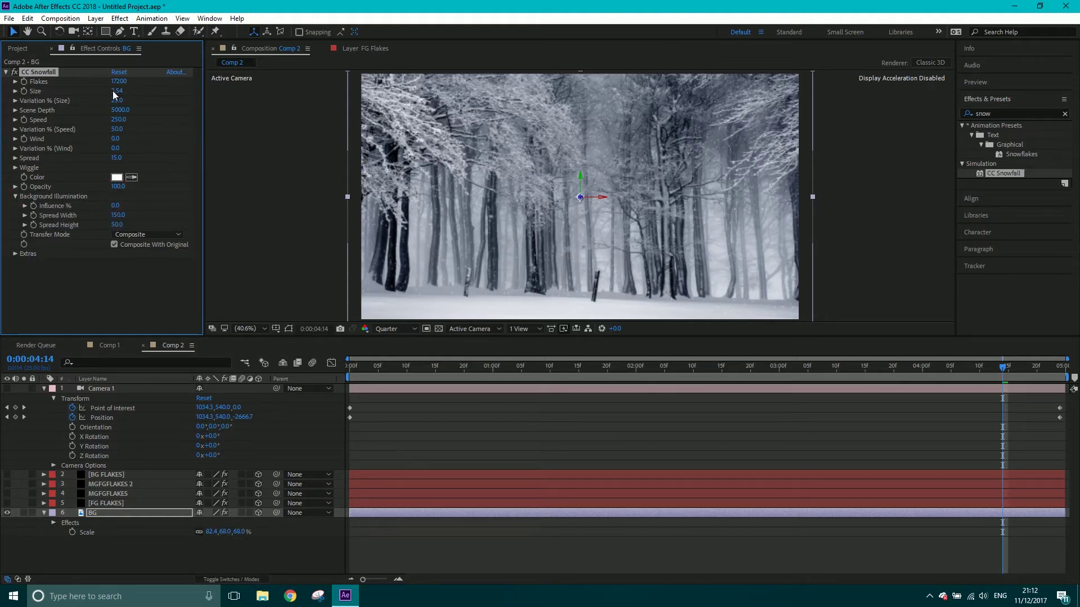
{"action": "left_click_drag", "start_coordinate": [209, 89], "coordinate": [431, 82]}
{"action": "left_click_drag", "start_coordinate": [547, 81], "coordinate": [746, 73]}
{"action": "left_click_drag", "start_coordinate": [119, 110], "coordinate": [247, 101]}
{"action": "key", "text": "space"}
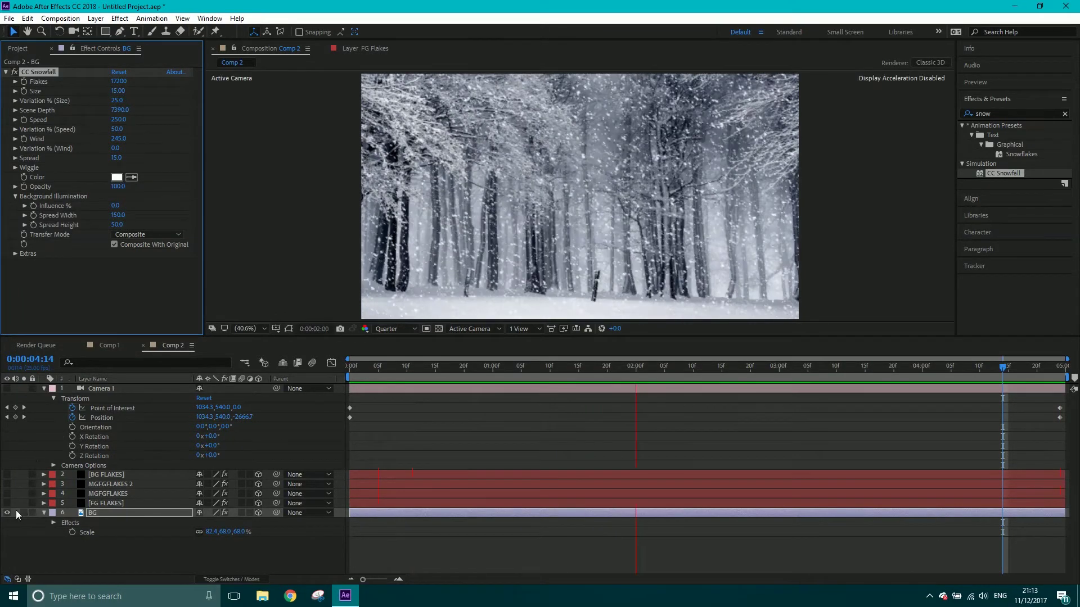
Disable CC Snowfall on the BG layer and show the four flake layers again to compare the layered snowfall in playback
{"action": "left_click", "coordinate": [14, 72]}
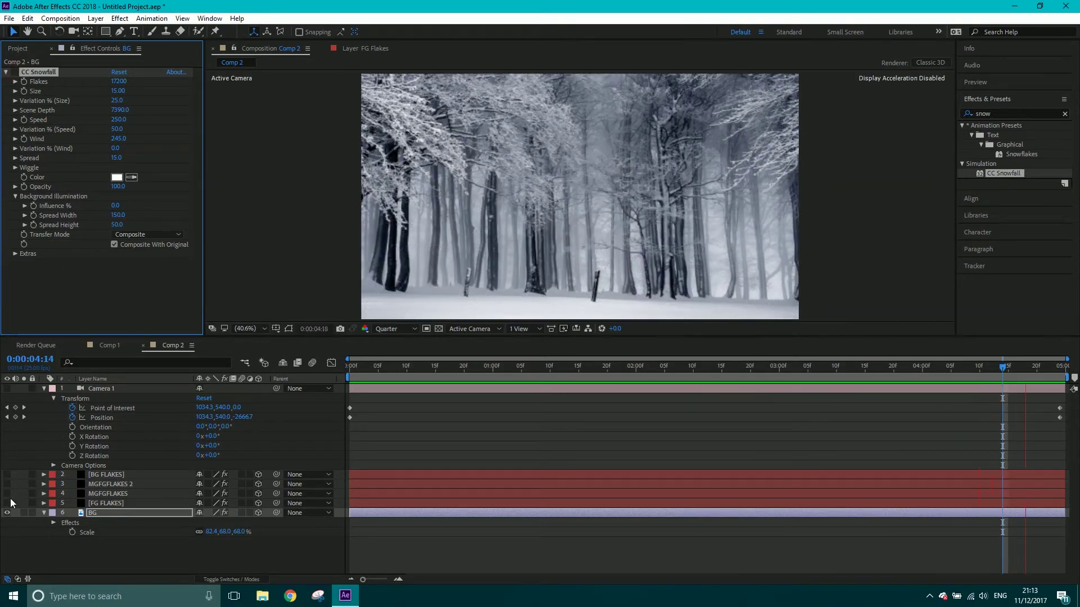
{"action": "left_click_drag", "start_coordinate": [7, 503], "coordinate": [7, 474]}
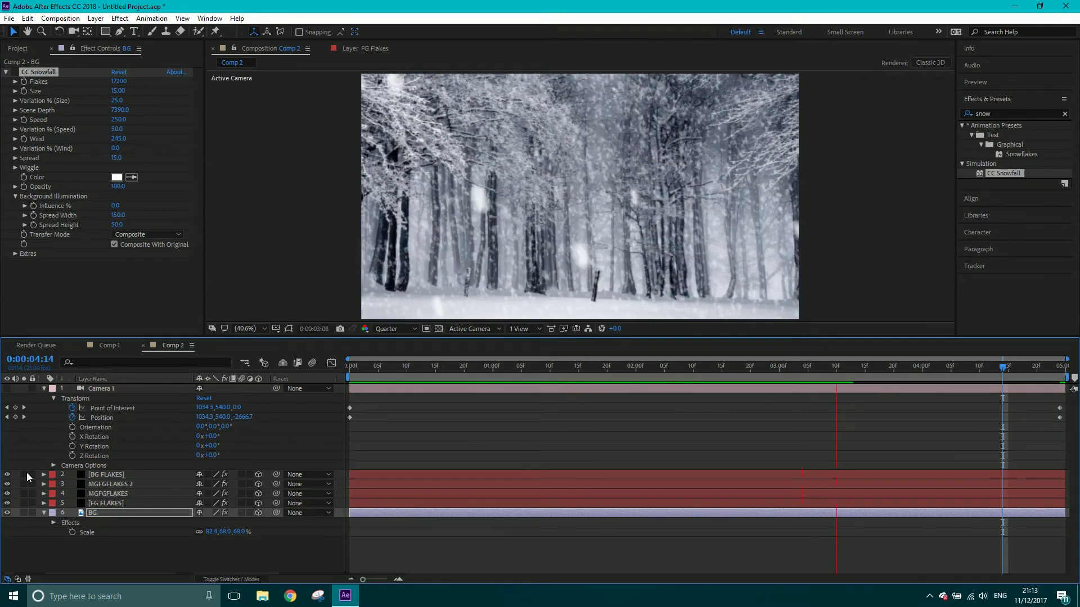
{"action": "key", "text": "space"}
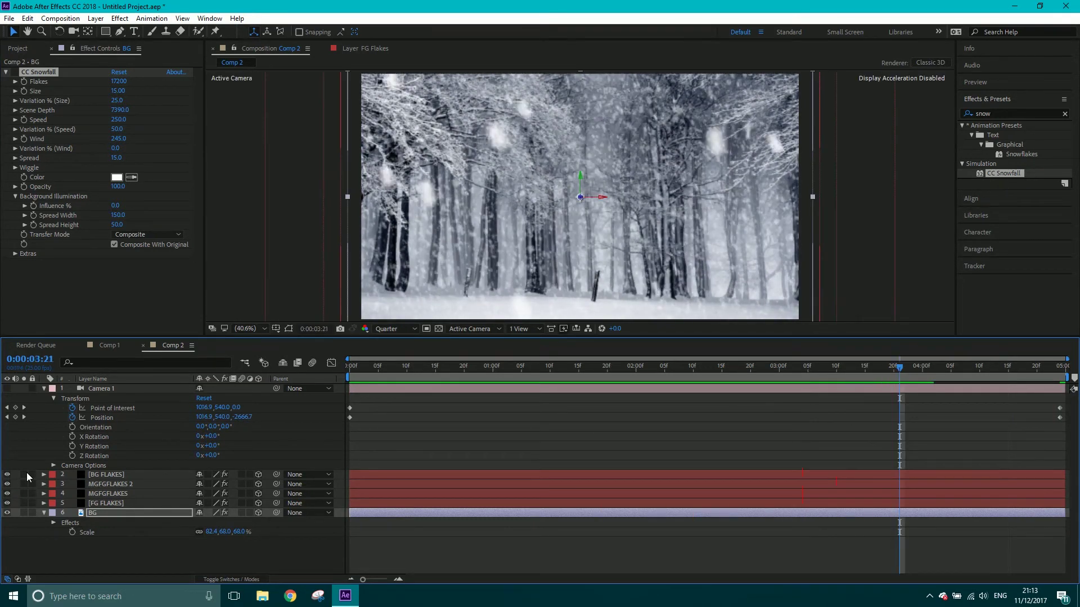